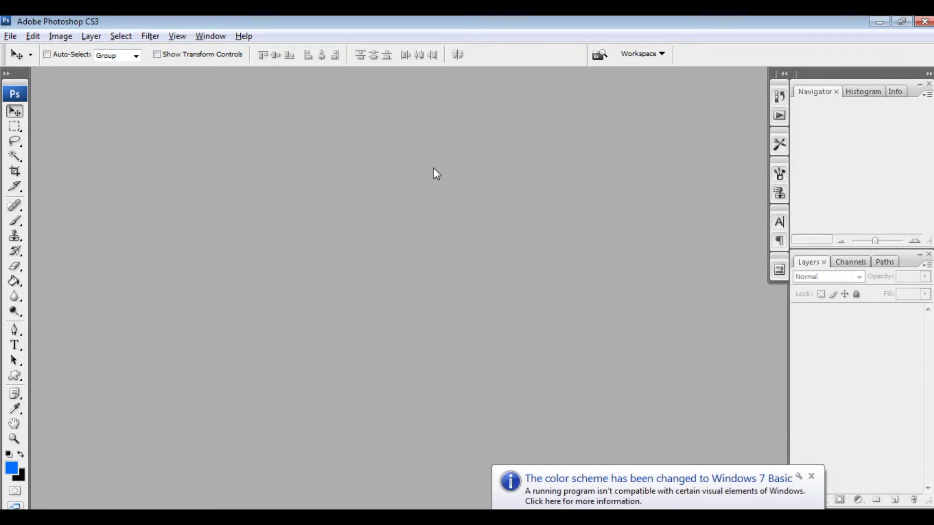
# Dismiss the Windows colour-scheme notification and bring up the File menu.
pyautogui.click(811, 476)
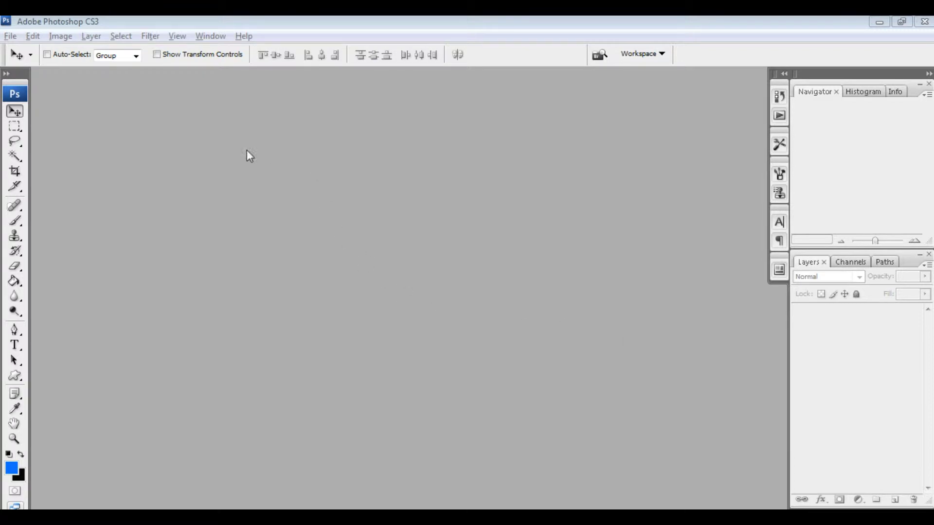
pyautogui.click(10, 36)
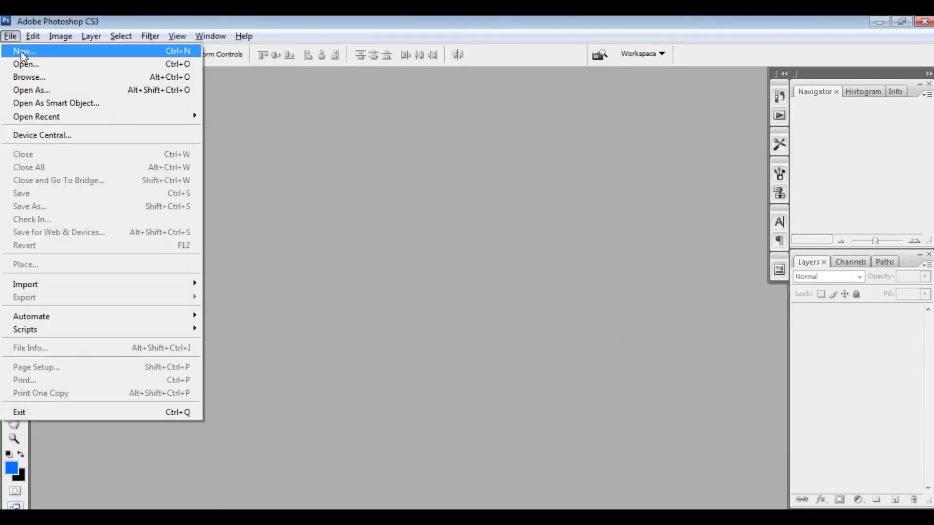
# Make a new document in millimetres: width 90, height 55, 300 pixels/inch, CMYK Color.
pyautogui.click(29, 50)
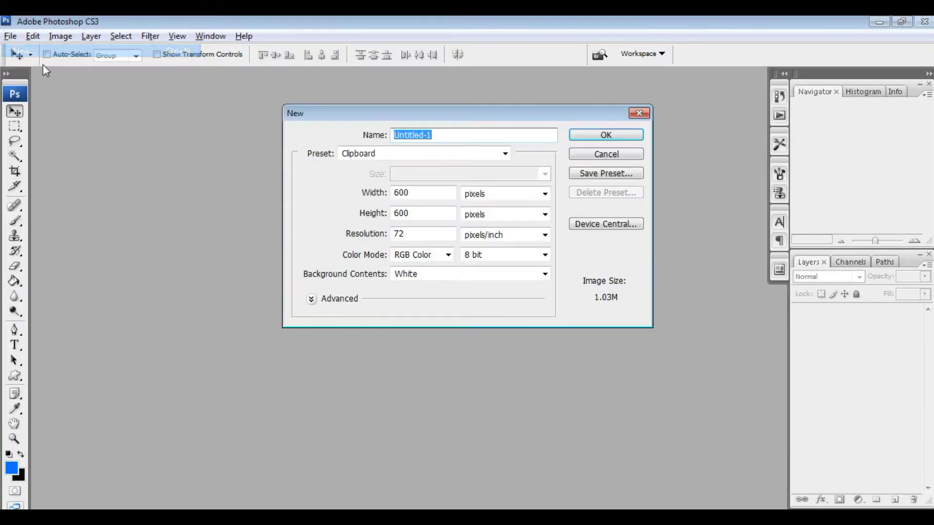
pyautogui.click(499, 201)
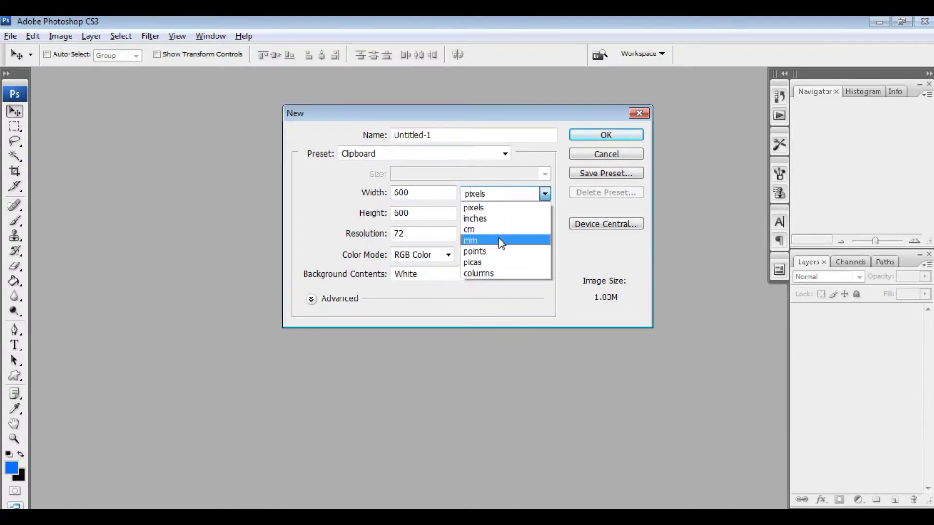
pyautogui.click(500, 239)
pyautogui.click(356, 197)
pyautogui.write('90')
pyautogui.click(331, 221)
pyautogui.write('55')
pyautogui.click(357, 237)
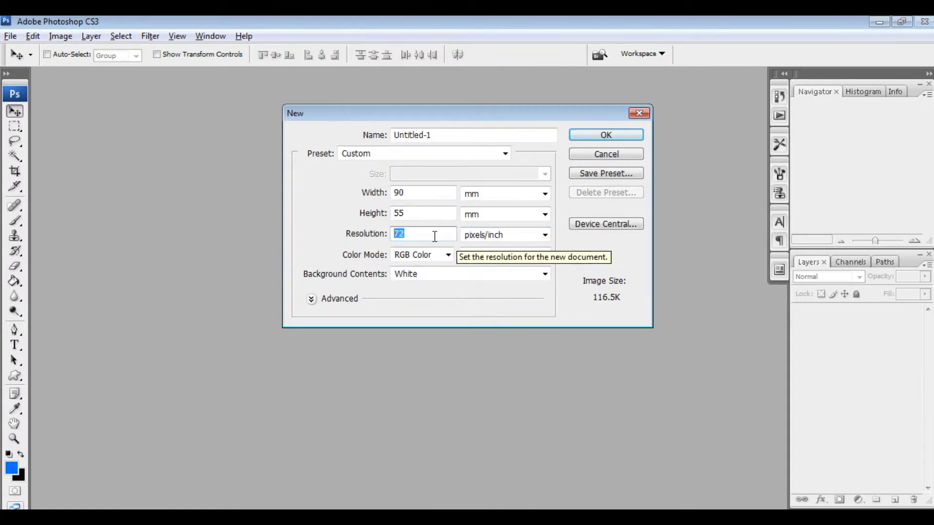
pyautogui.write('300')
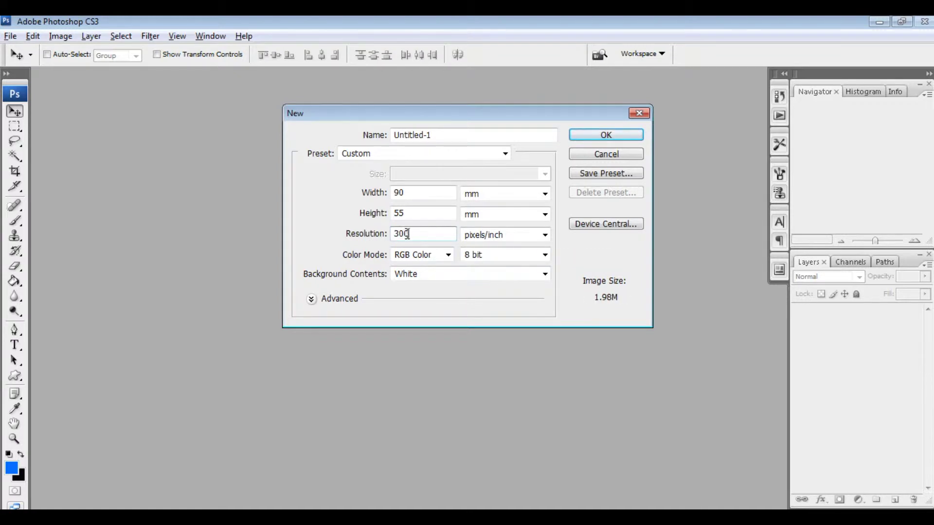
pyautogui.click(443, 257)
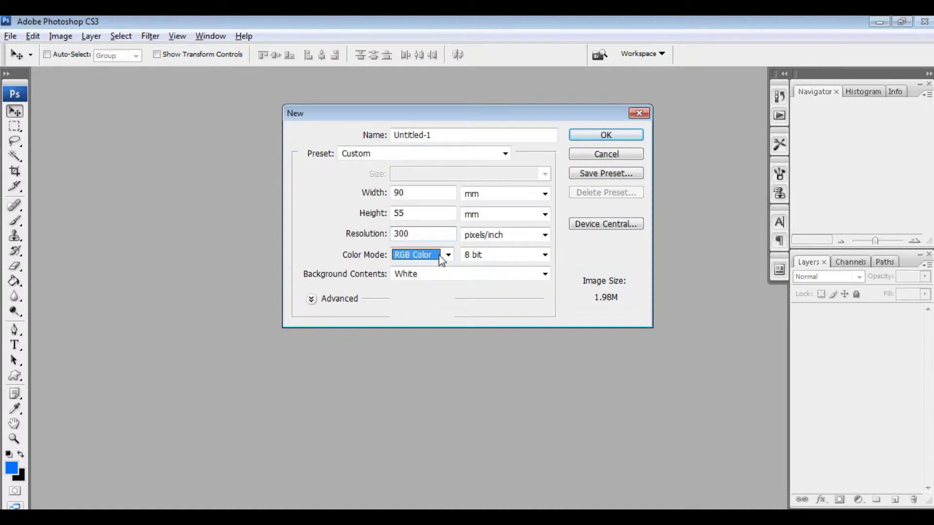
pyautogui.click(417, 305)
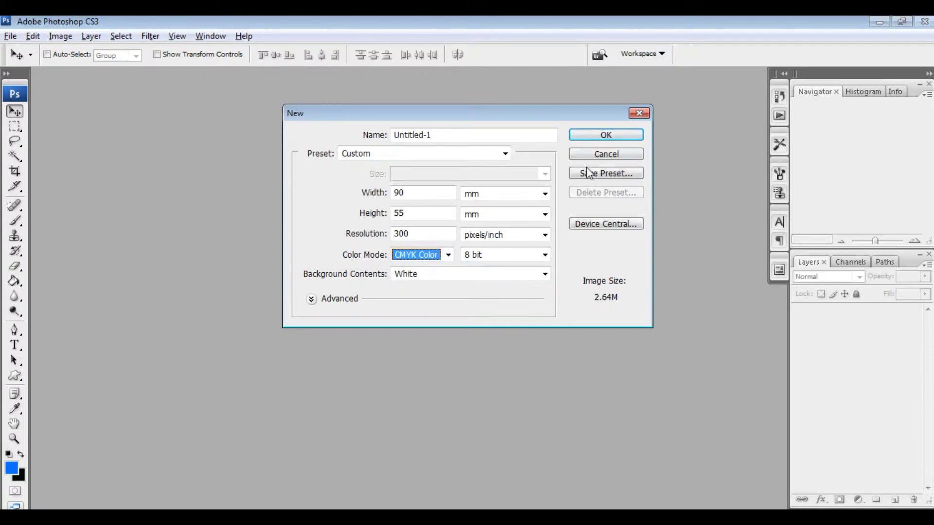
pyautogui.click(603, 138)
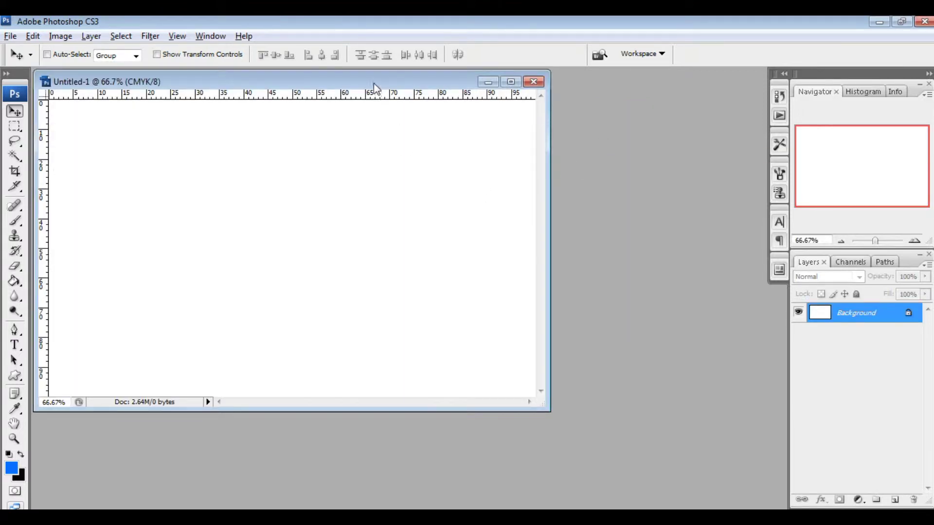
# Centre the document window and add a new layer group renamed 'depan'.
pyautogui.moveTo(473, 111); pyautogui.dragTo(552, 117)
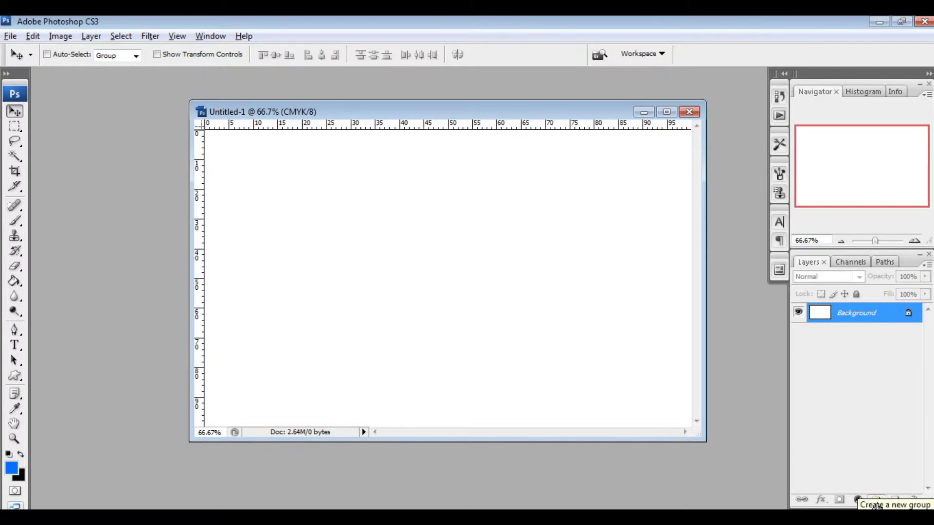
pyautogui.click(876, 501)
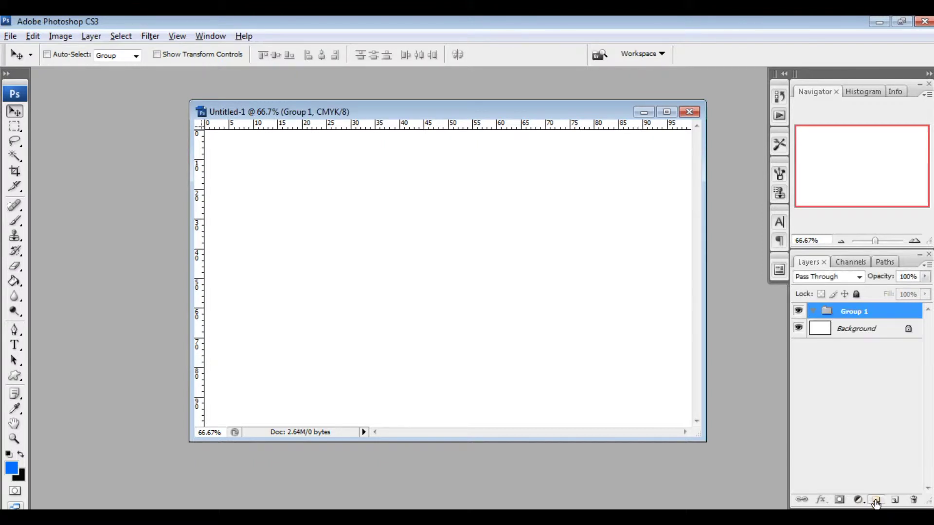
pyautogui.doubleClick(856, 313)
pyautogui.write('d')
pyautogui.press('Return')
# Select the Custom Shape tool and replace the shape library with the All set.
pyautogui.click(16, 375)
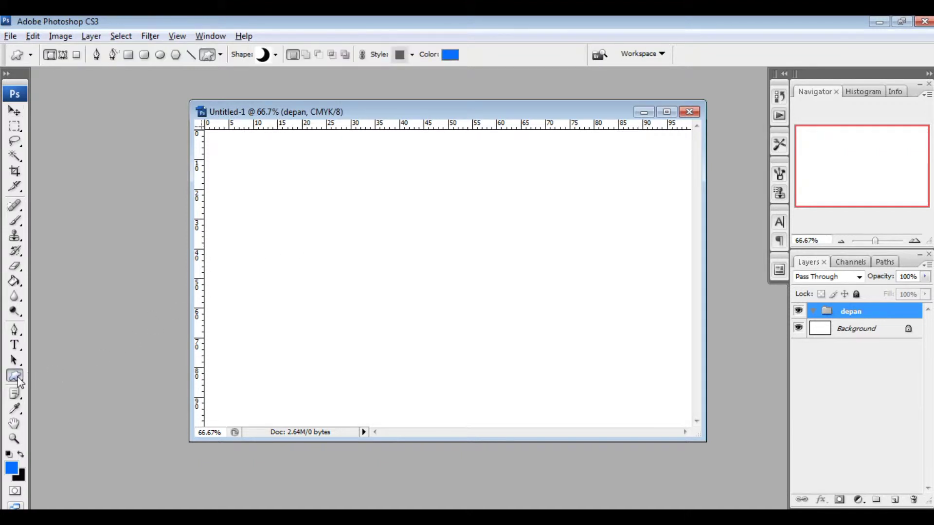
pyautogui.rightClick(16, 379)
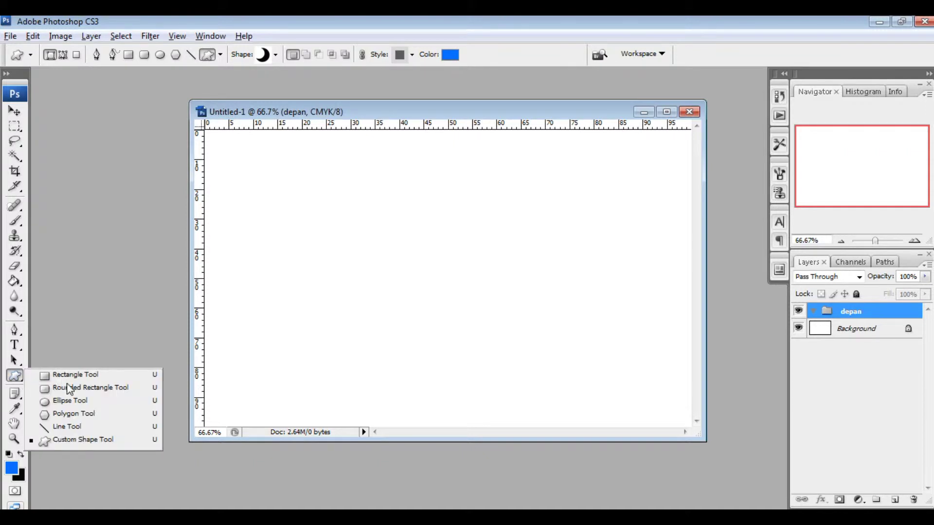
pyautogui.click(75, 444)
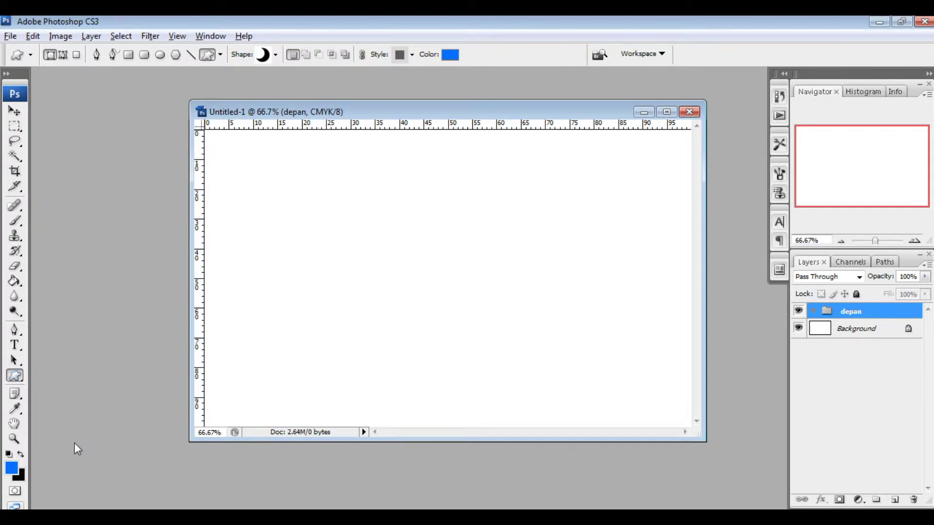
pyautogui.click(276, 56)
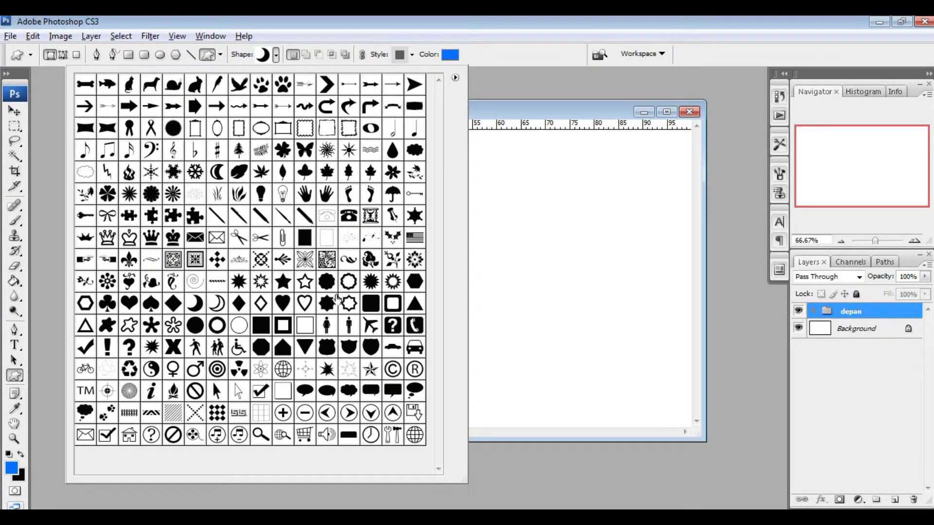
pyautogui.click(455, 78)
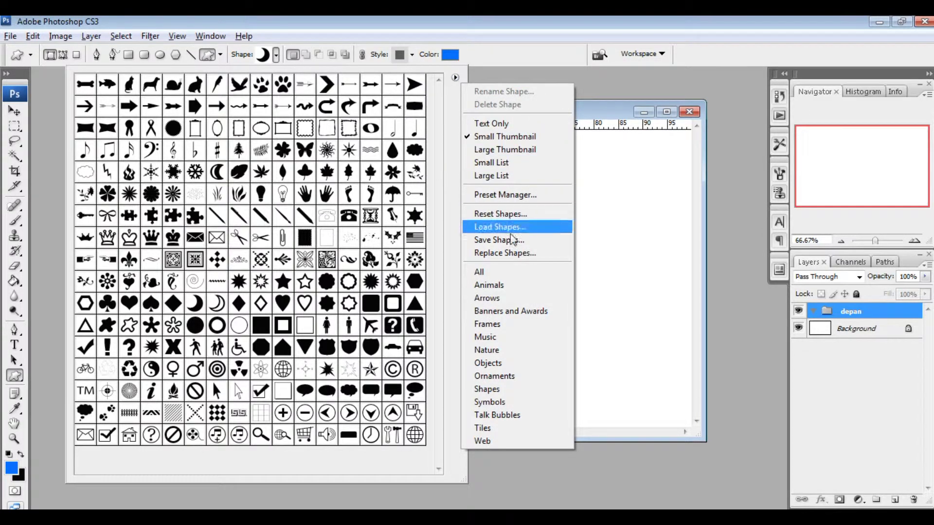
pyautogui.click(529, 277)
pyautogui.click(422, 219)
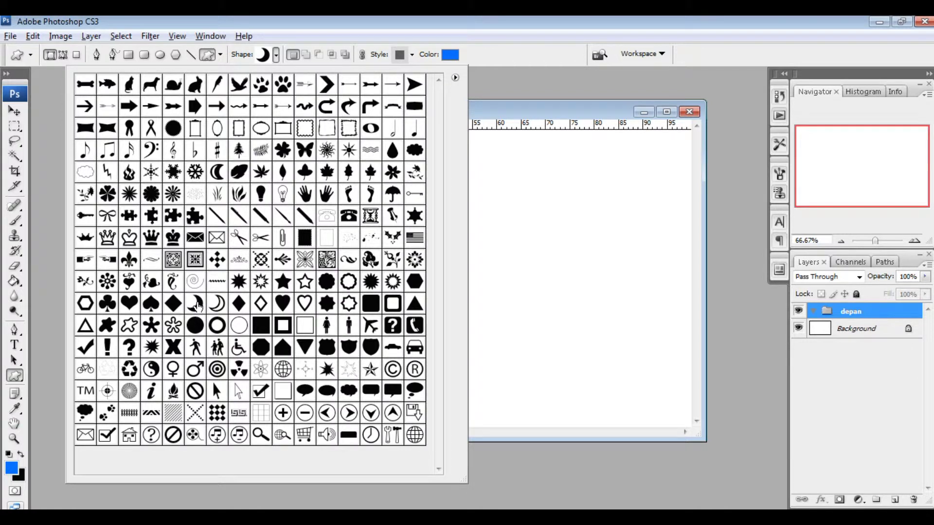
# Pick the crescent moon shape and draw it large across the canvas.
pyautogui.click(197, 305)
pyautogui.click(500, 127)
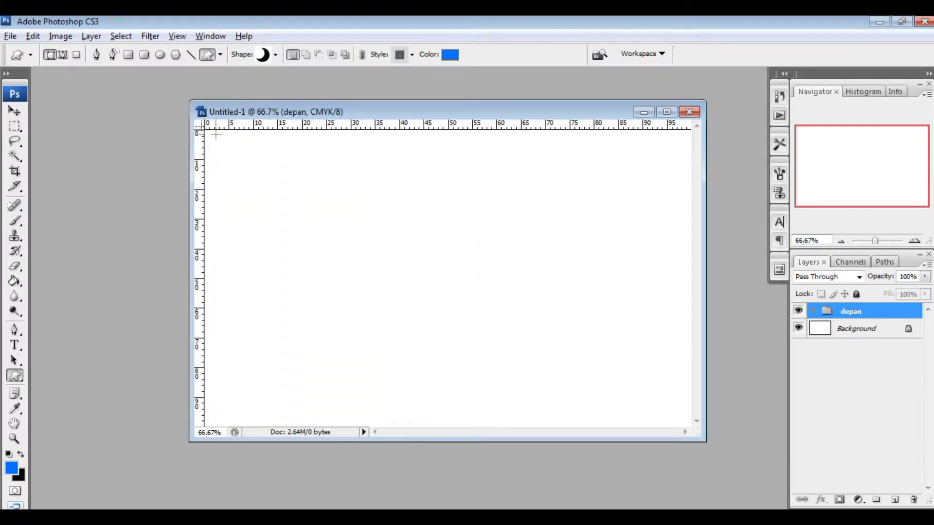
pyautogui.moveTo(212, 133)
pyautogui.mouseDown()
pyautogui.moveTo(369, 262)
pyautogui.moveTo(822, 469)
pyautogui.moveTo(928, 500)
pyautogui.mouseUp()
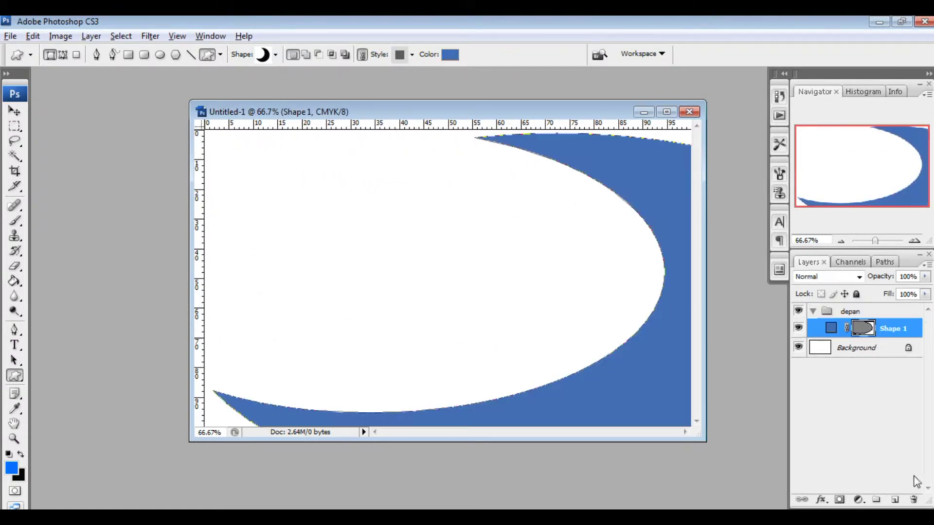
# Shift the blue crescent up slightly and flip the canvas horizontally.
pyautogui.click(19, 111)
pyautogui.moveTo(488, 262); pyautogui.dragTo(483, 242)
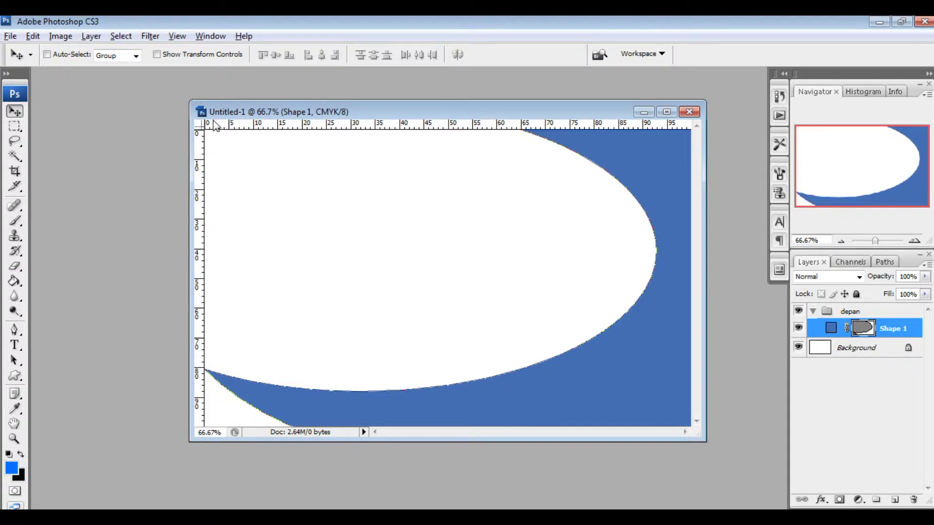
pyautogui.click(60, 36)
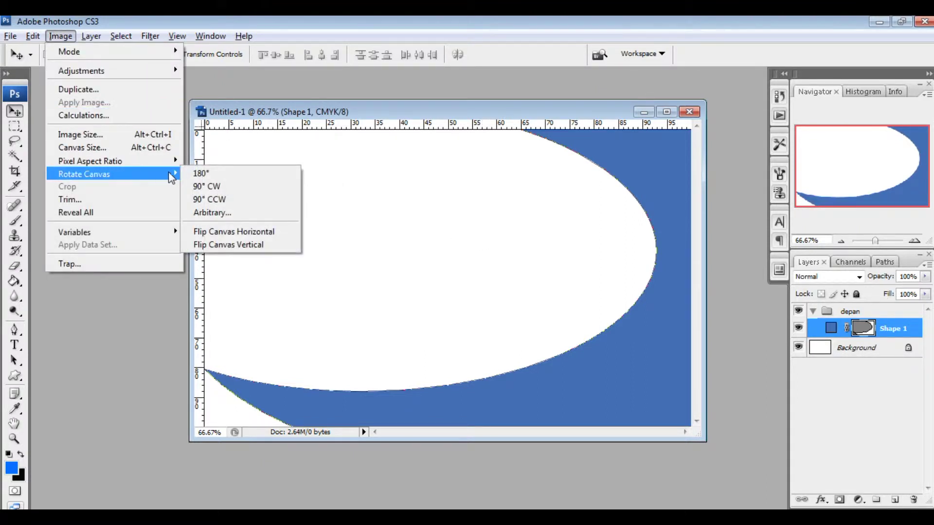
pyautogui.moveTo(84, 173)
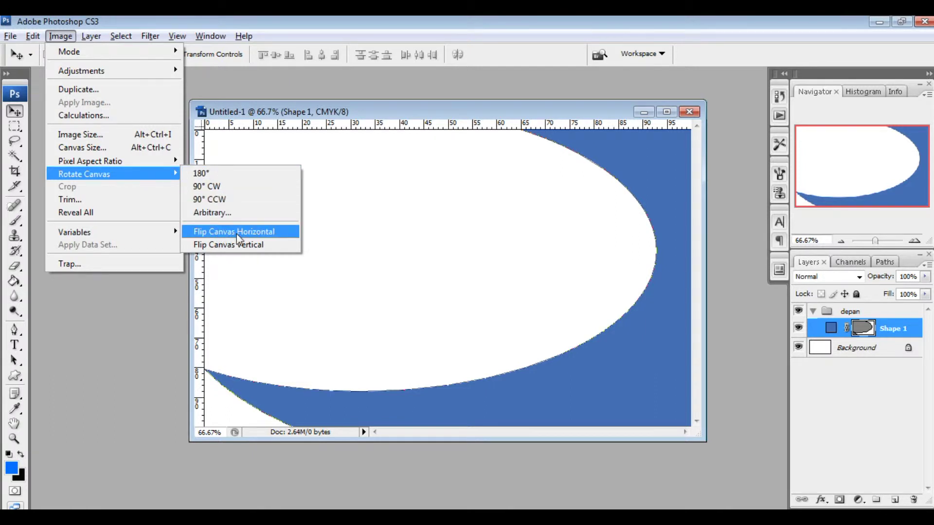
pyautogui.click(246, 236)
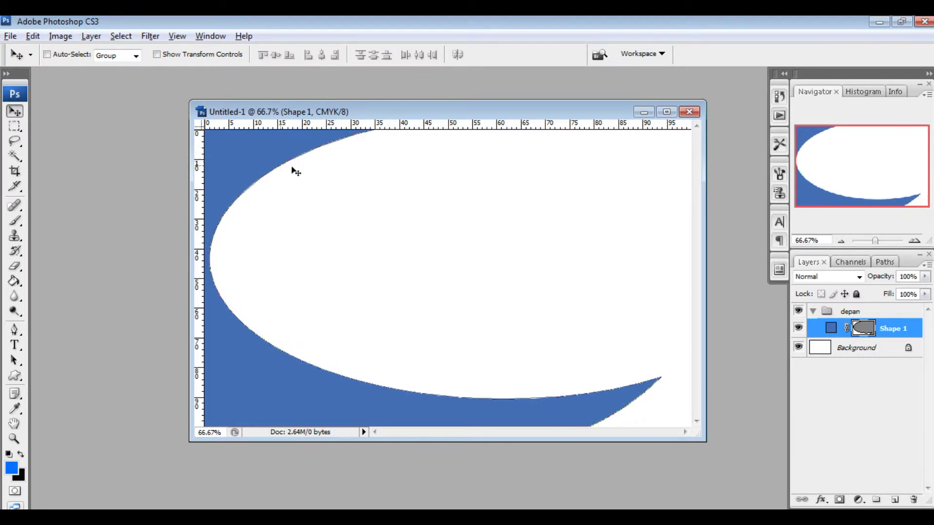
pyautogui.click(32, 36)
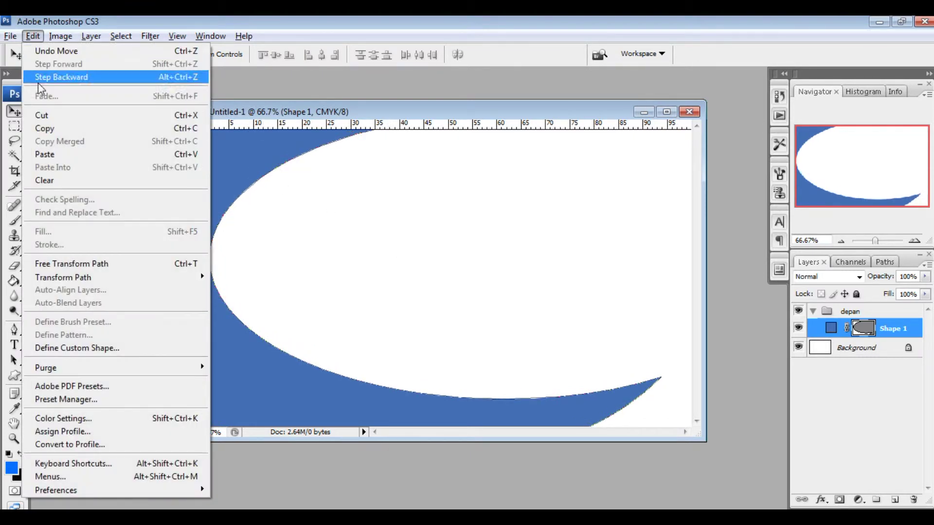
# Free-transform the crescent, tilting it slightly and widening it to about 110 percent.
pyautogui.click(98, 264)
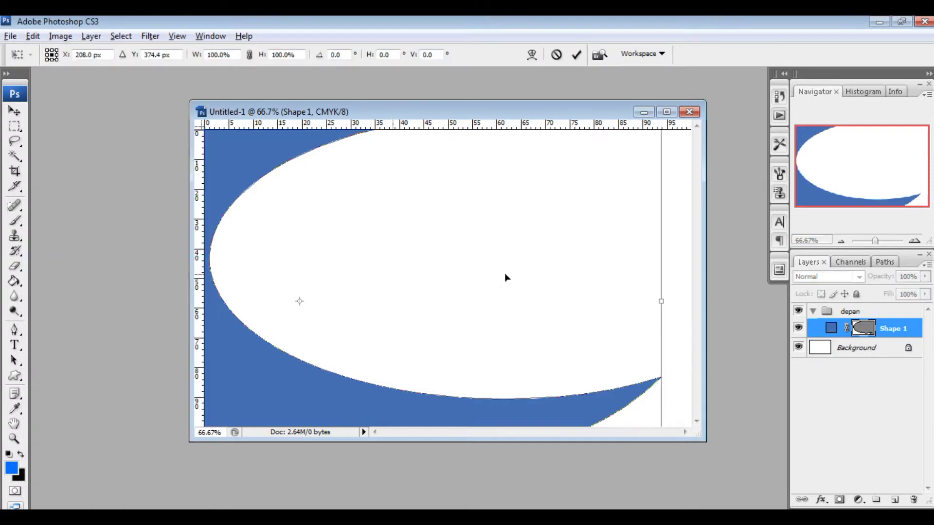
pyautogui.moveTo(680, 269); pyautogui.dragTo(659, 332)
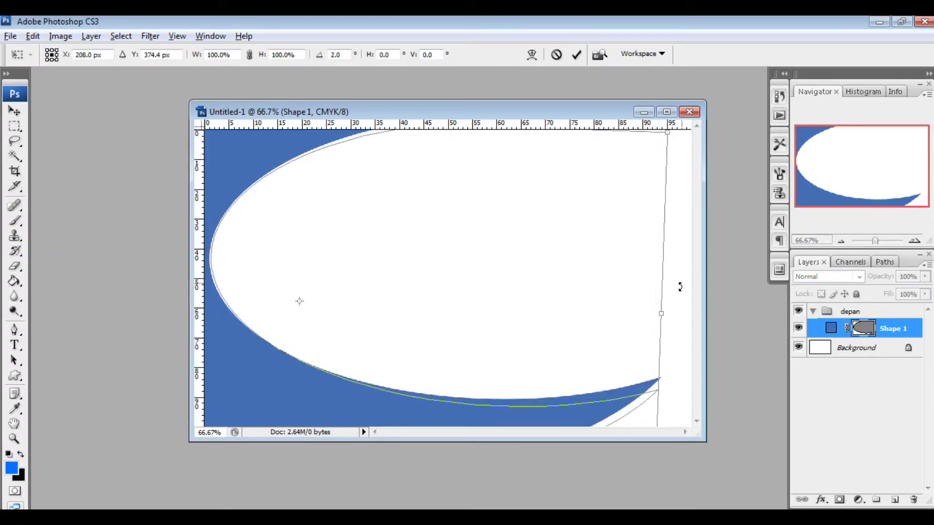
pyautogui.moveTo(661, 325); pyautogui.dragTo(734, 352)
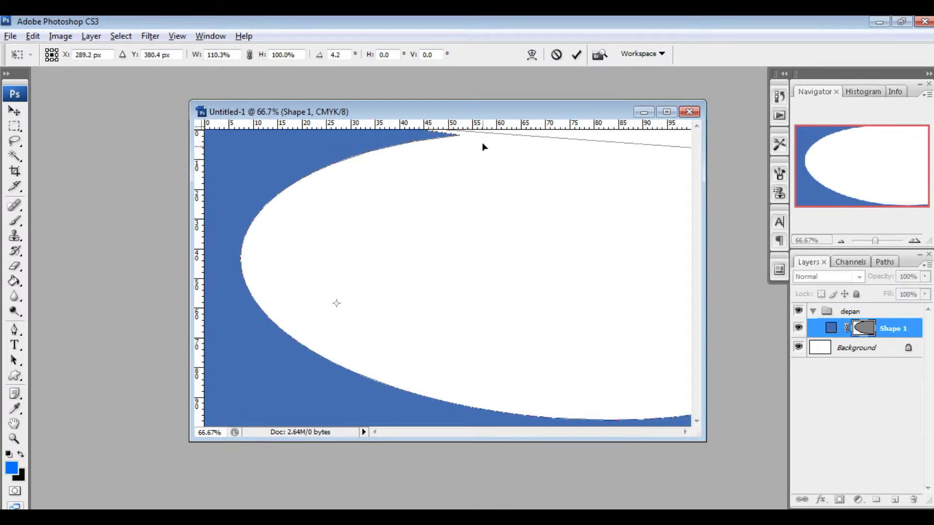
pyautogui.moveTo(482, 132); pyautogui.dragTo(483, 128)
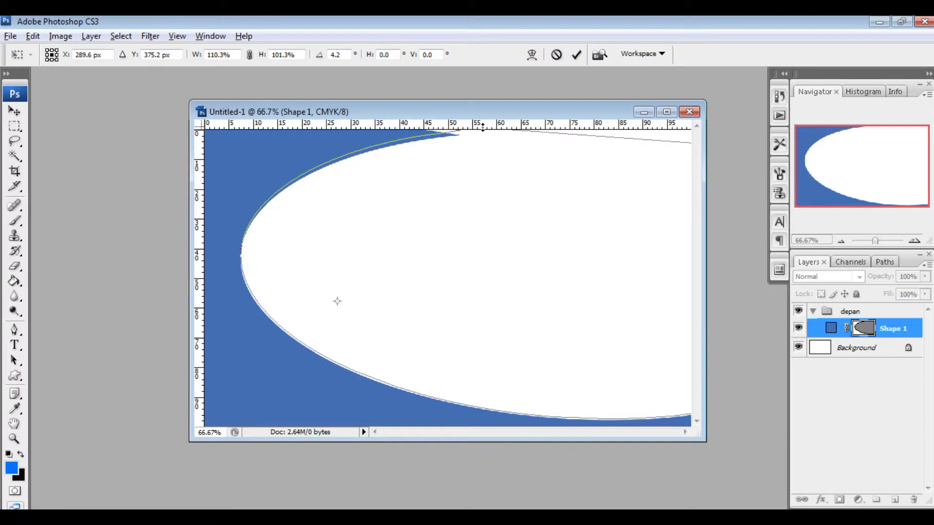
pyautogui.moveTo(419, 208); pyautogui.dragTo(399, 210)
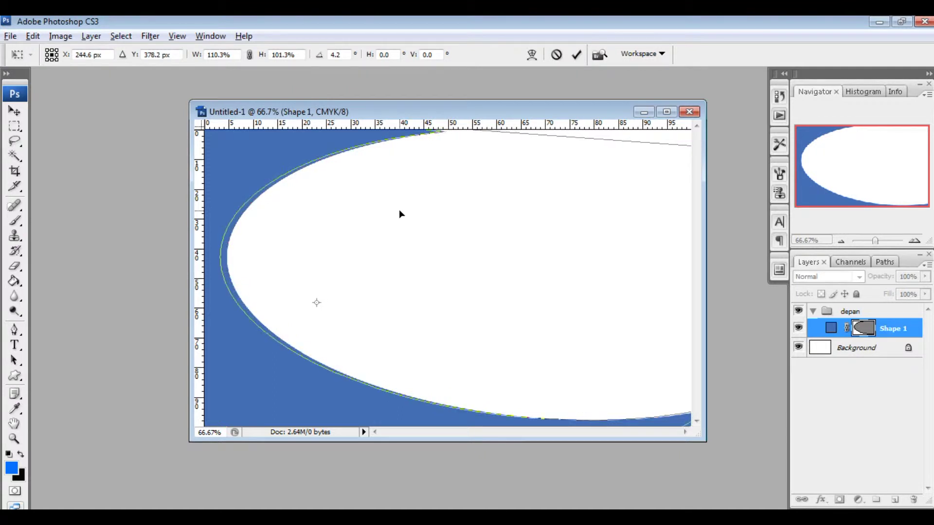
# Reposition the crescent lower, stretch it to about 104.5 percent tall, and apply the transform.
pyautogui.press('Up')
pyautogui.press('Up')
pyautogui.press('Up')
pyautogui.press('Left')
pyautogui.press('Left')
pyautogui.press('Left')
pyautogui.press('Up')
pyautogui.press('Up')
pyautogui.press('Up')
pyautogui.moveTo(407, 166); pyautogui.dragTo(407, 177)
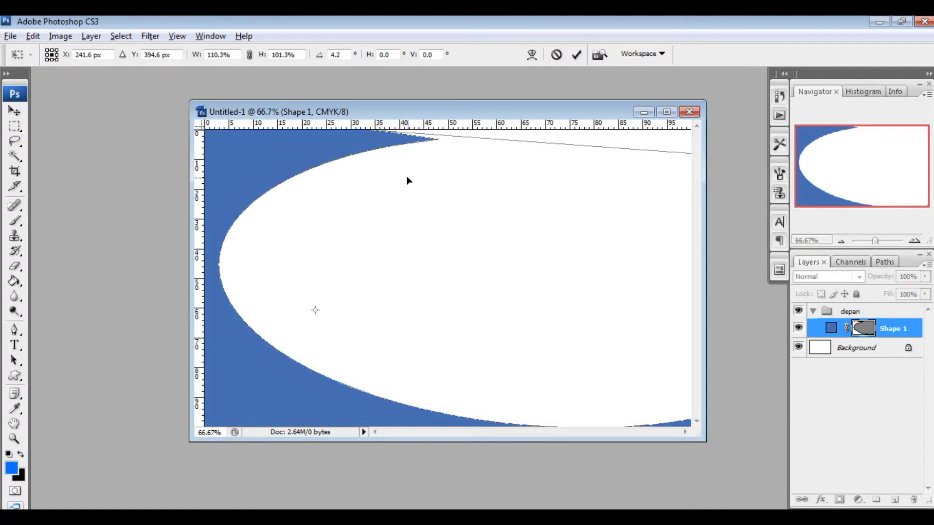
pyautogui.moveTo(434, 136); pyautogui.dragTo(425, 127)
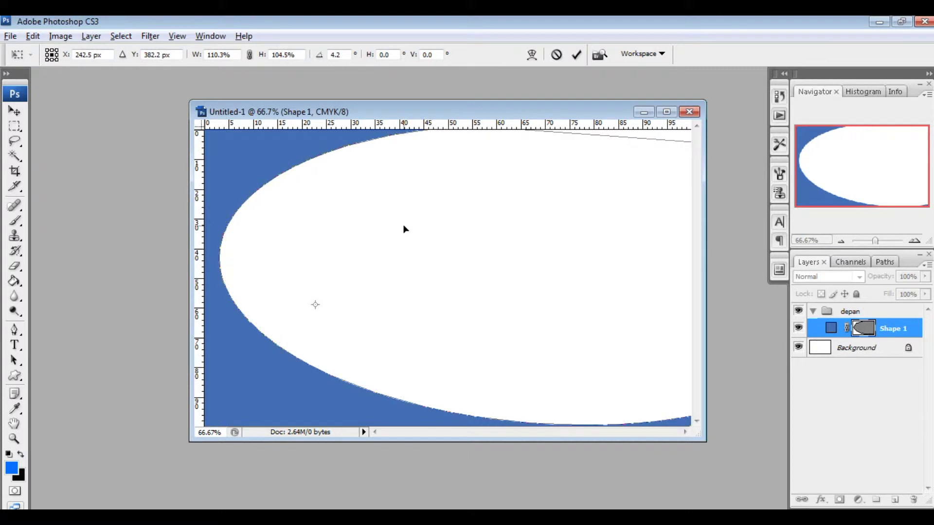
pyautogui.press('Return')
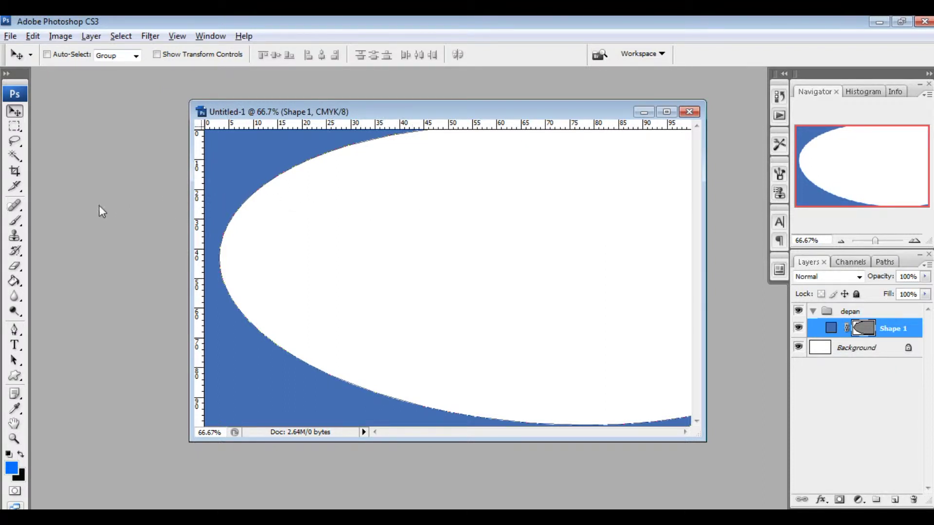
pyautogui.click(15, 345)
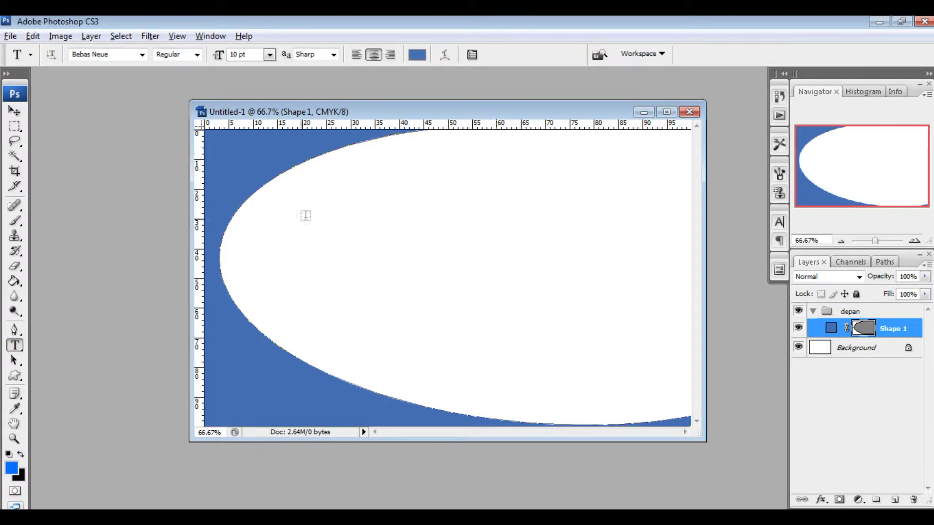
# Type 'JAMES BOND' at 18 pt and move it toward the card's upper right.
pyautogui.click(477, 179)
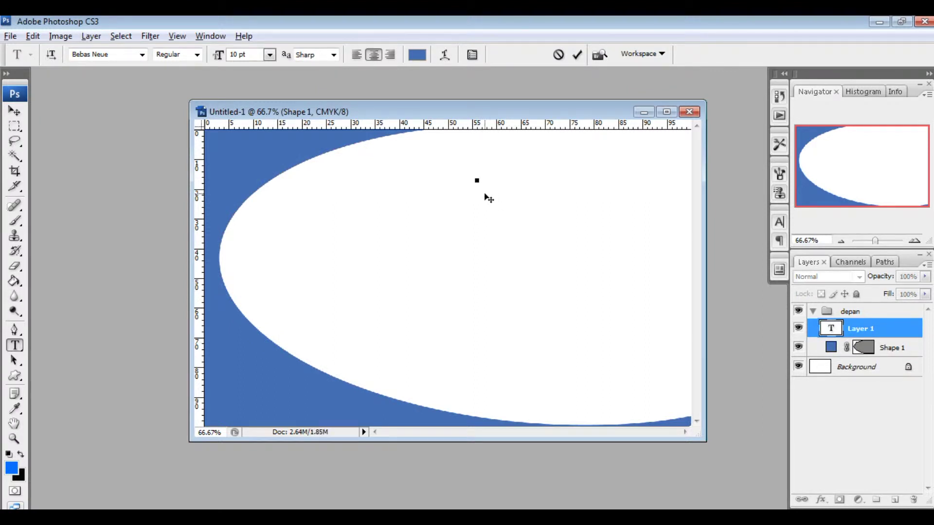
pyautogui.write('JAMES BOND')
pyautogui.hotkey('ctrl', 'a')
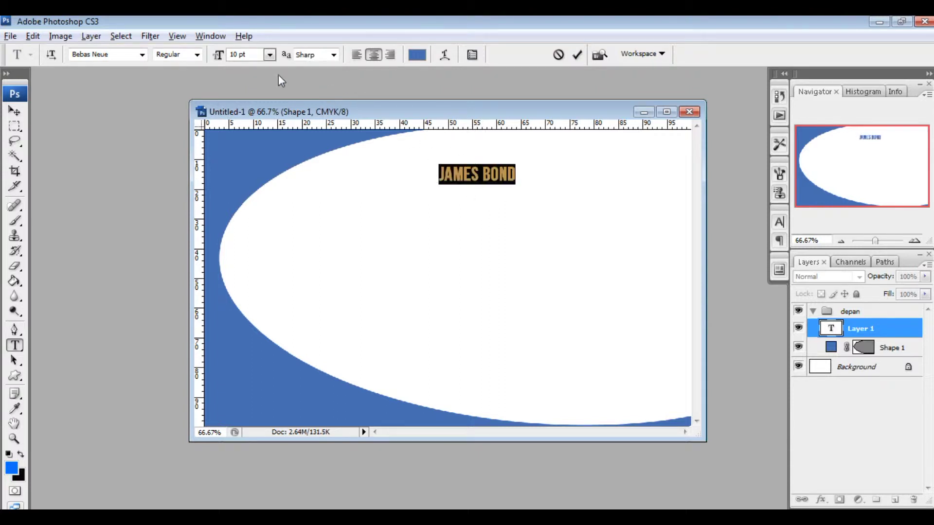
pyautogui.click(270, 55)
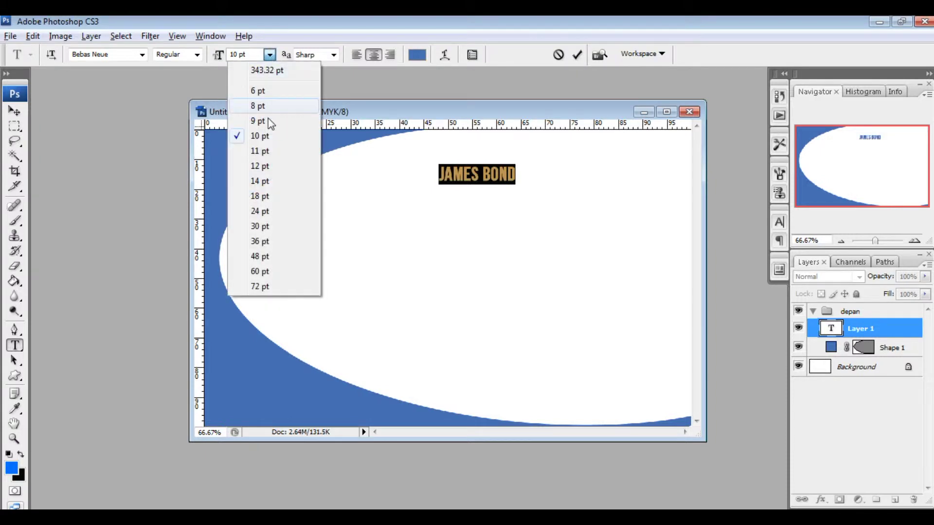
pyautogui.click(279, 200)
pyautogui.moveTo(486, 223)
pyautogui.mouseDown()
pyautogui.moveTo(603, 257)
pyautogui.moveTo(609, 250)
pyautogui.mouseUp()
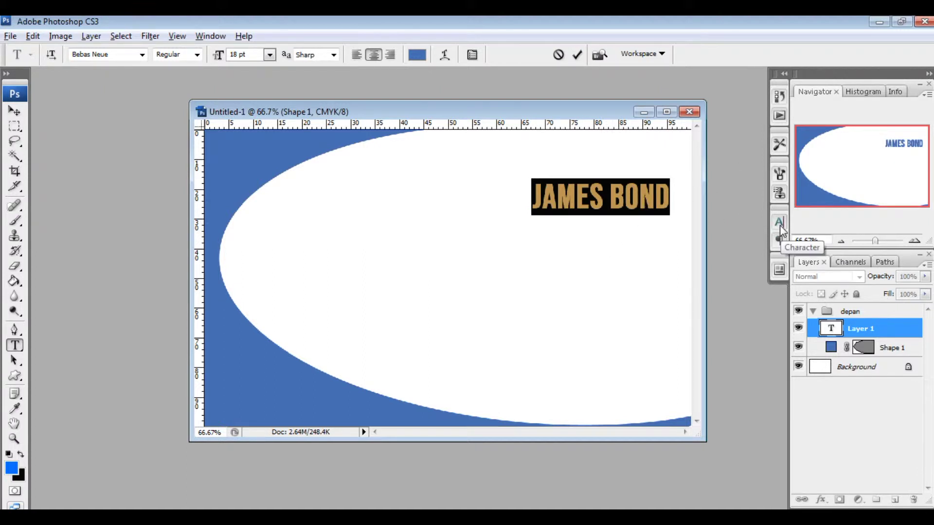
pyautogui.click(223, 37)
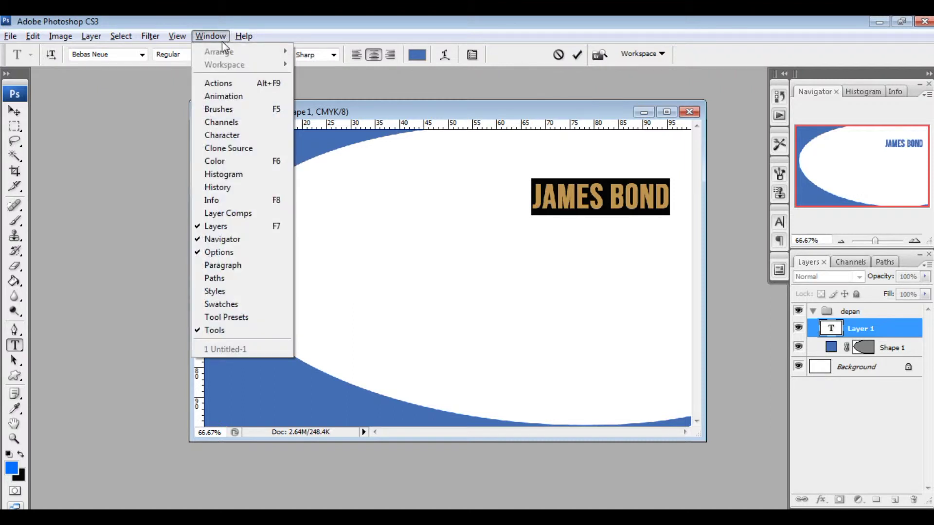
# Set JAMES BOND tracking to 100, commit it, and move the heading lower on the right.
pyautogui.click(243, 136)
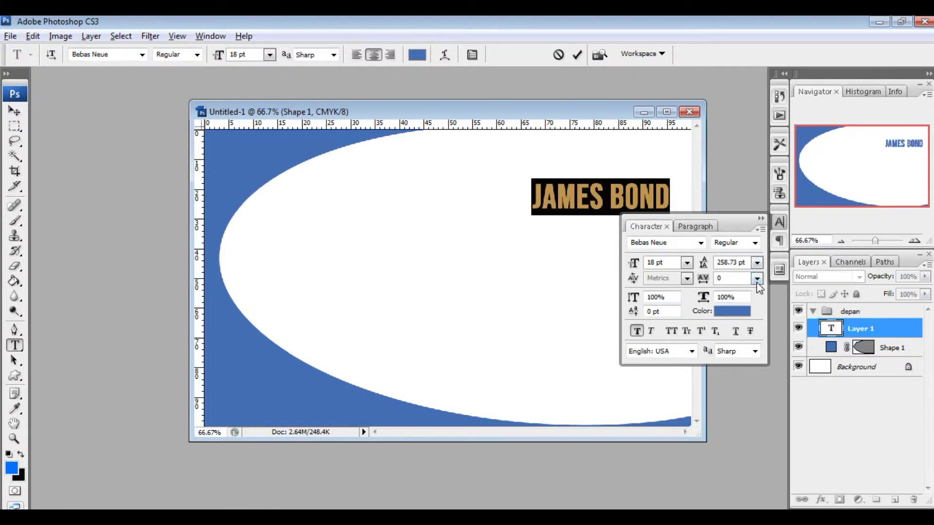
pyautogui.click(757, 279)
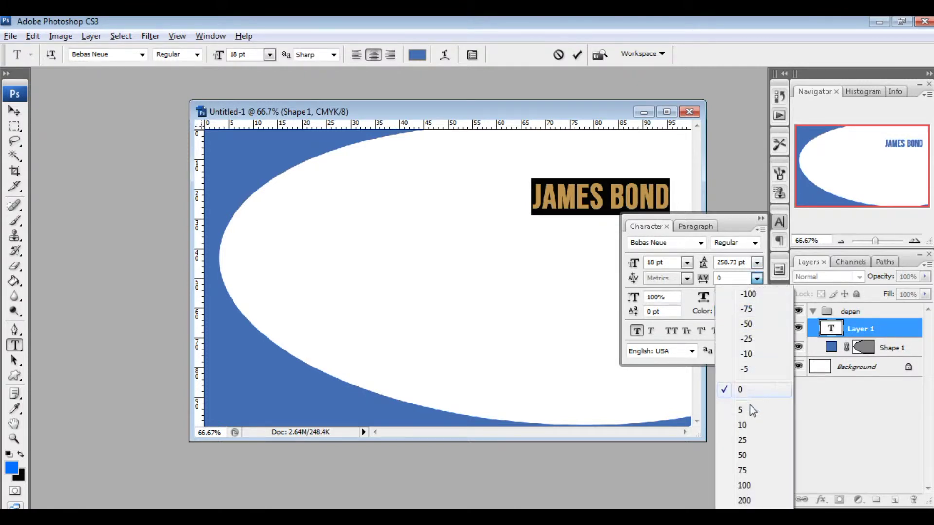
pyautogui.click(744, 485)
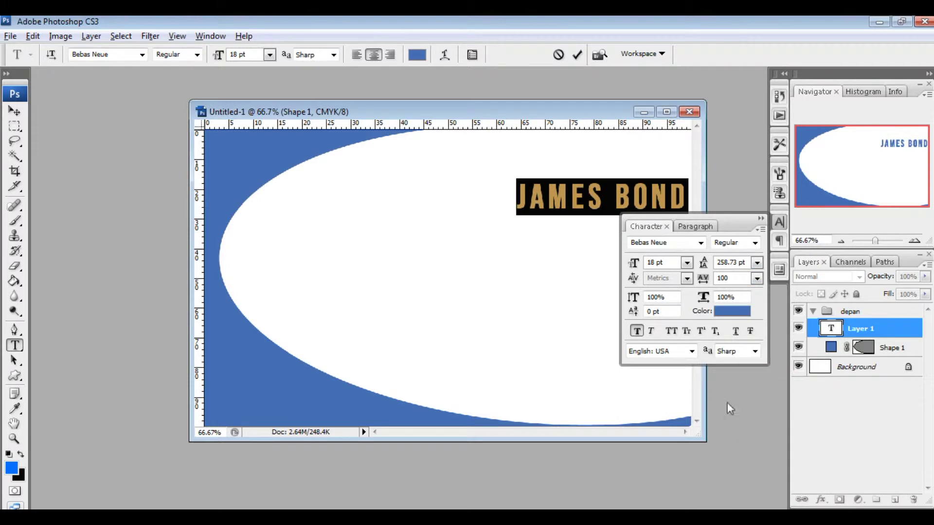
pyautogui.moveTo(599, 251); pyautogui.dragTo(590, 251)
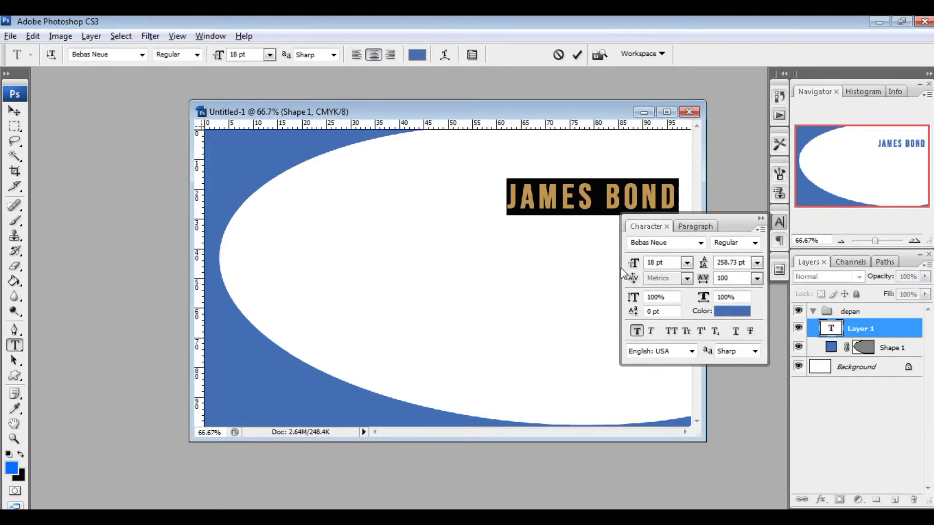
pyautogui.click(760, 219)
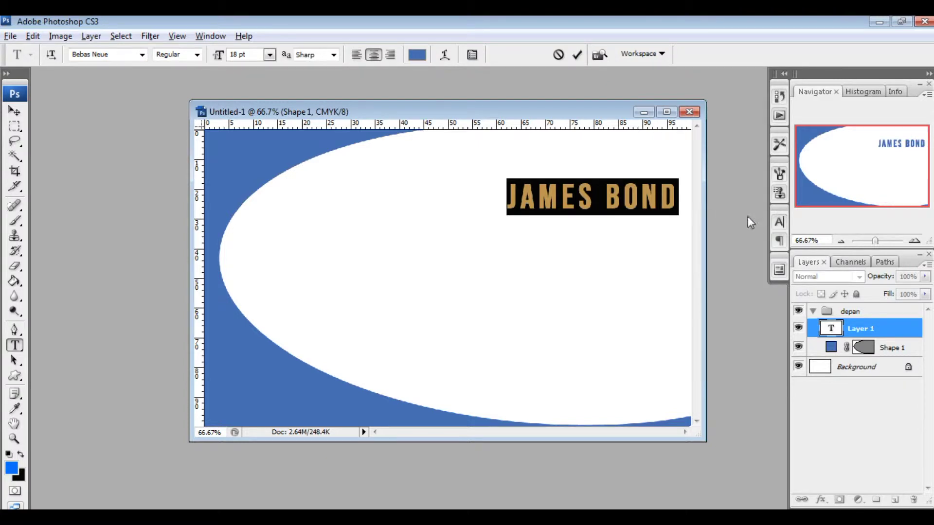
pyautogui.click(15, 111)
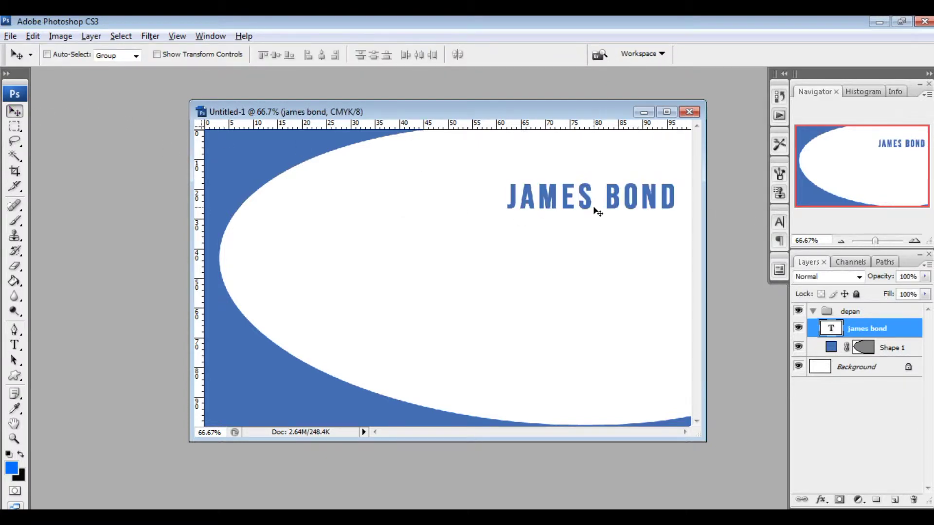
pyautogui.moveTo(593, 208); pyautogui.dragTo(593, 256)
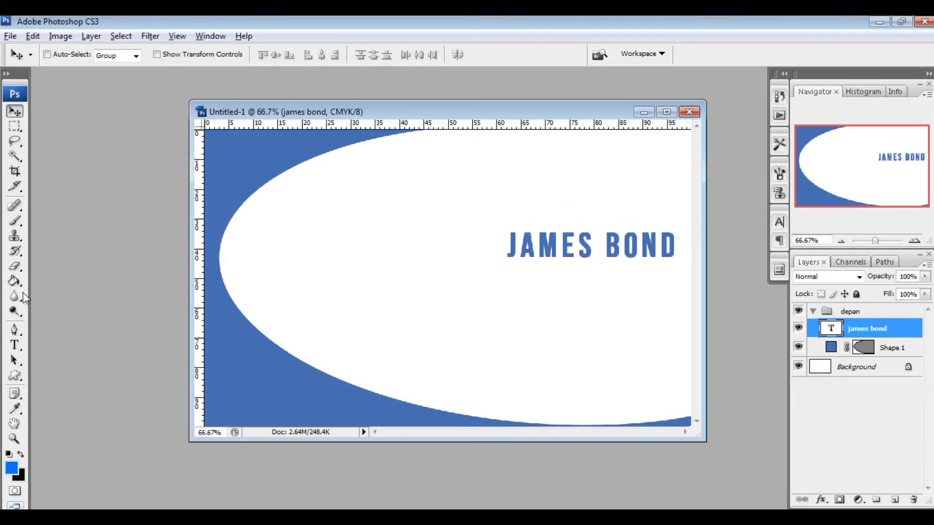
pyautogui.click(14, 345)
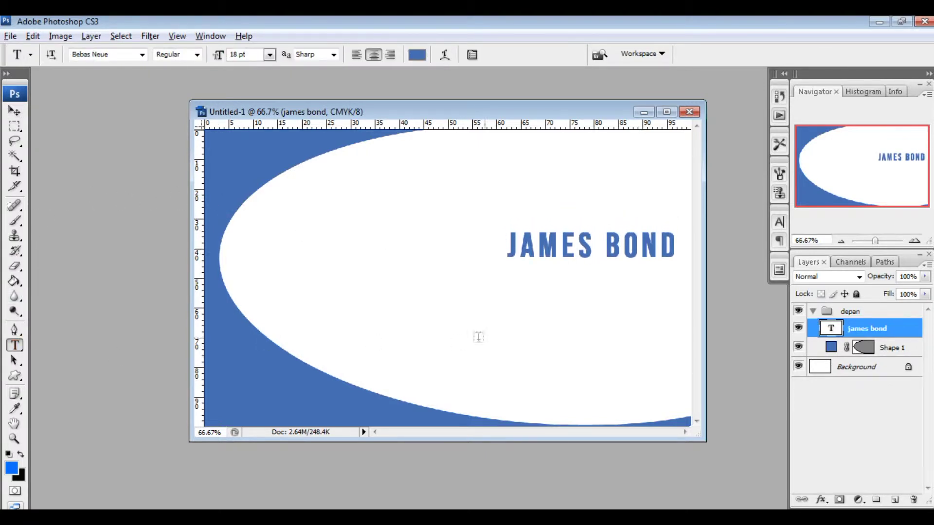
# Type 'BRITISH AGENT' below the heading and drag it under JAMES BOND.
pyautogui.click(526, 289)
pyautogui.write('BRITISH AGEN')
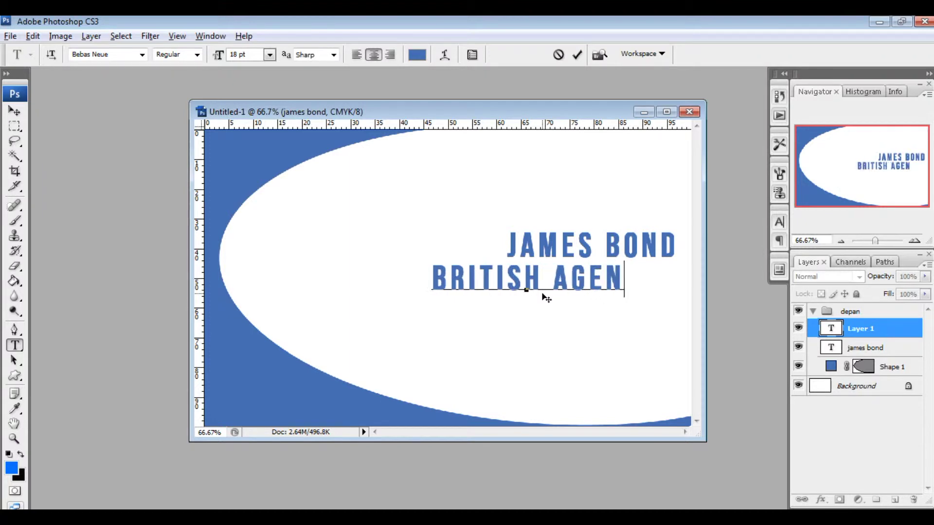
pyautogui.write('T')
pyautogui.moveTo(508, 316); pyautogui.dragTo(552, 317)
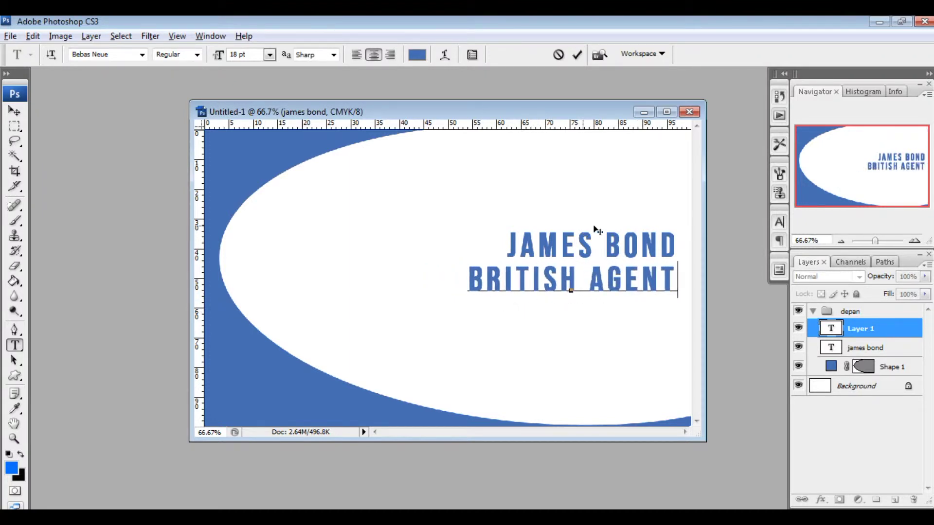
# Format BRITISH AGENT at 11 pt with Faux Bold off and Faux Italic on.
pyautogui.click(210, 36)
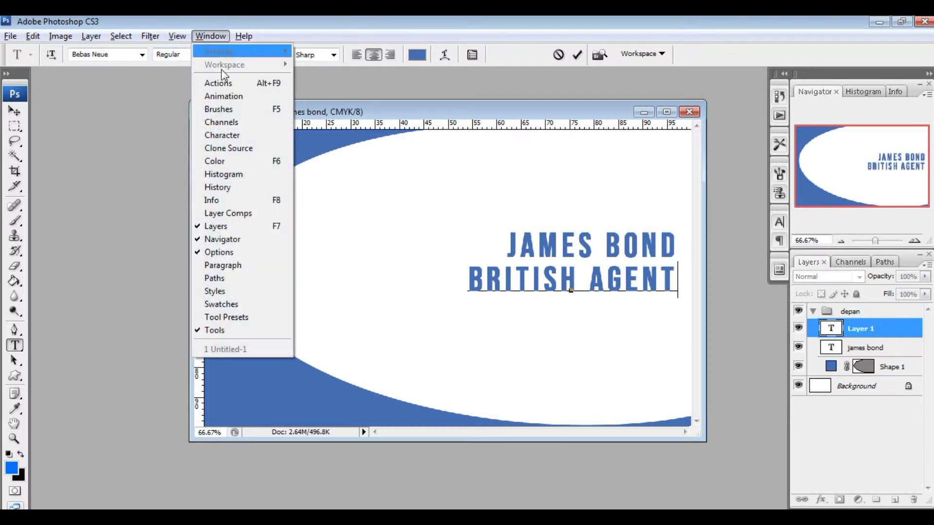
pyautogui.click(237, 132)
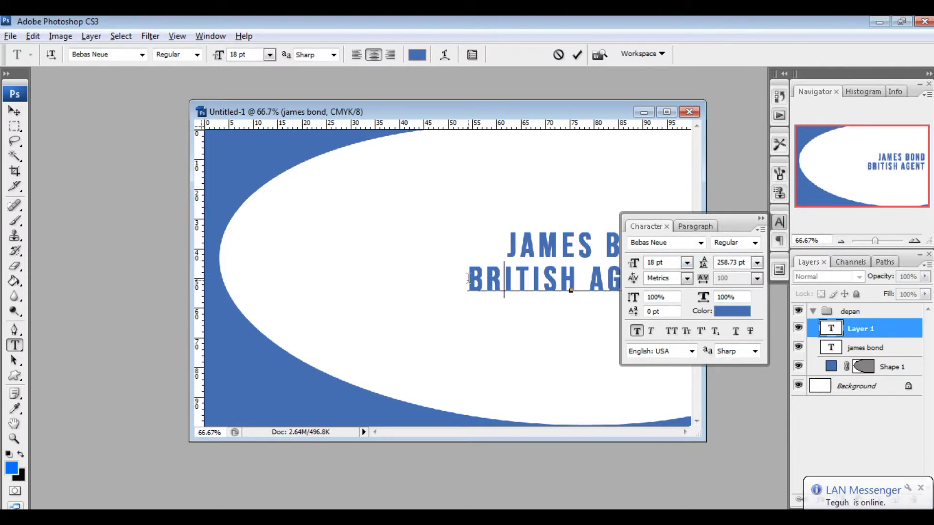
pyautogui.moveTo(468, 278); pyautogui.dragTo(616, 278)
pyautogui.click(686, 263)
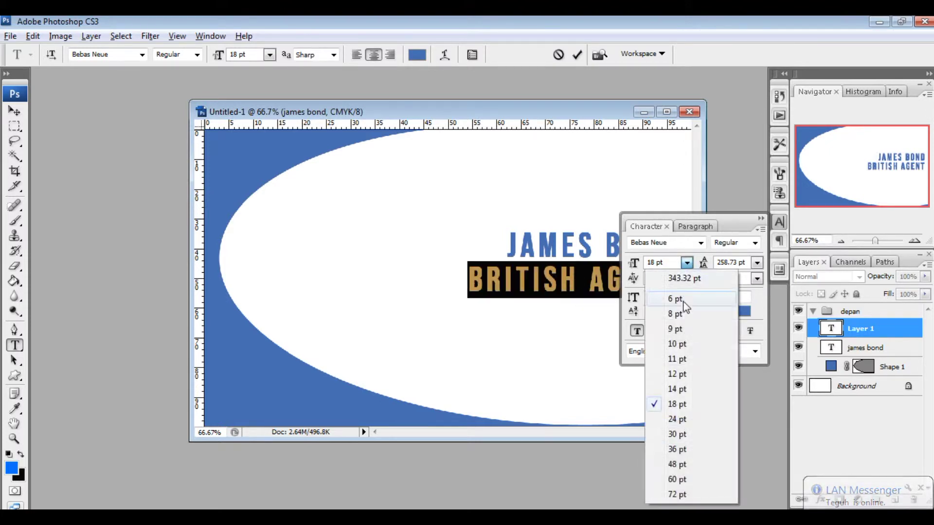
pyautogui.click(697, 373)
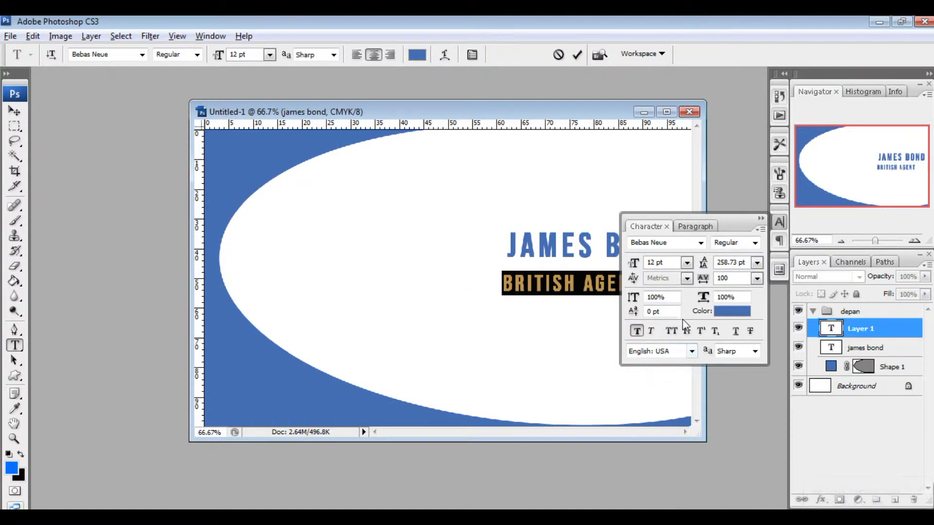
pyautogui.click(637, 331)
pyautogui.click(651, 332)
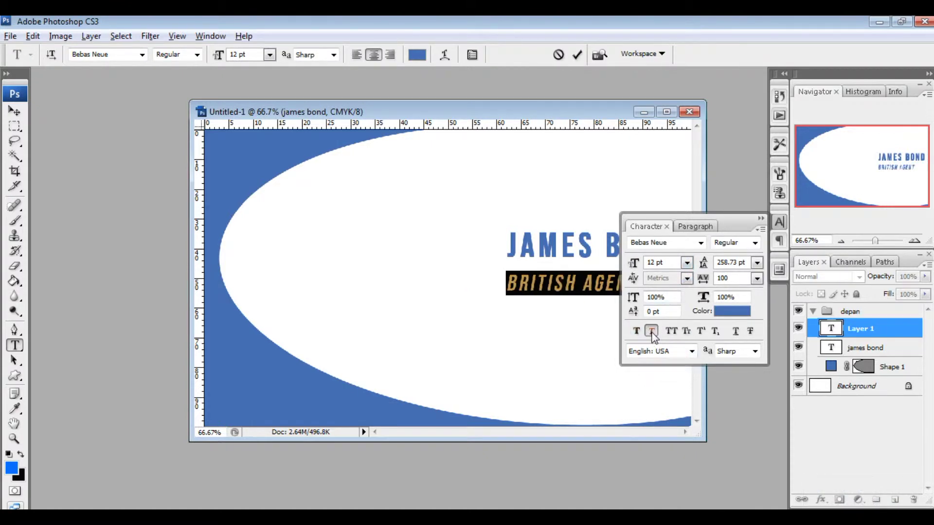
pyautogui.click(687, 263)
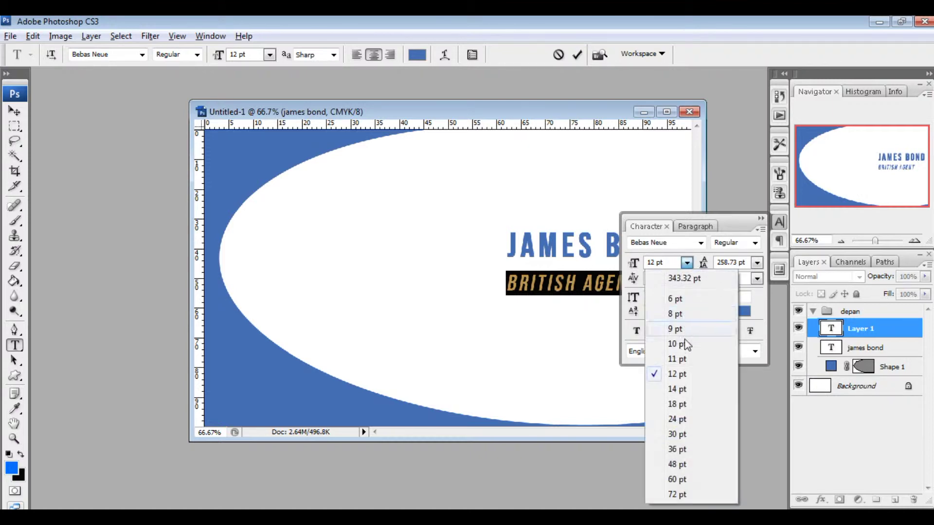
pyautogui.click(685, 359)
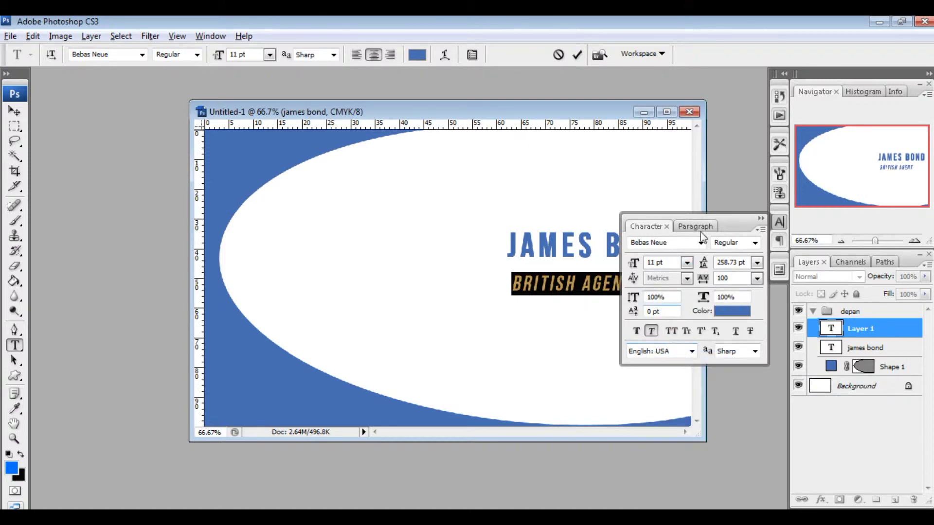
pyautogui.click(760, 220)
# Commit BRITISH AGENT and nudge it into alignment directly under JAMES BOND.
pyautogui.moveTo(578, 301); pyautogui.dragTo(601, 304)
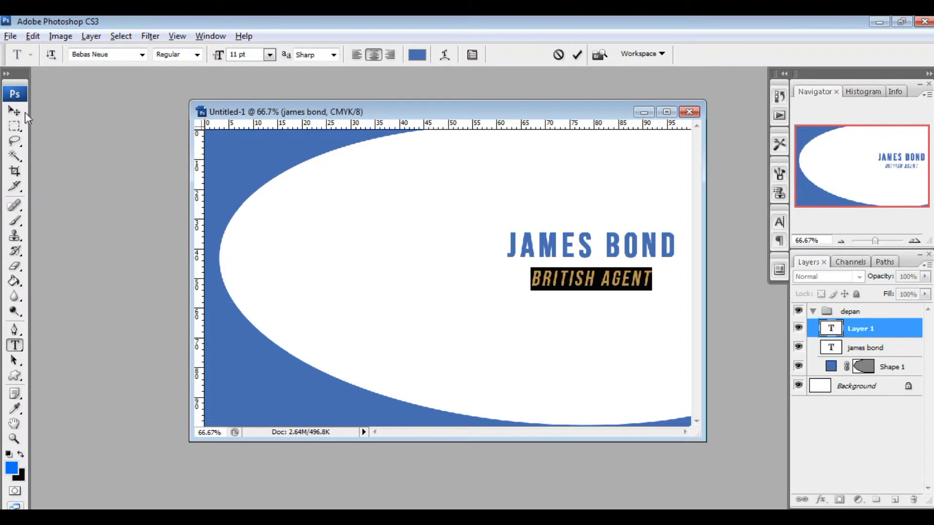
pyautogui.click(14, 111)
pyautogui.moveTo(577, 287); pyautogui.dragTo(590, 282)
pyautogui.press('Up')
pyautogui.press('Up')
pyautogui.press('Right')
pyautogui.press('Right')
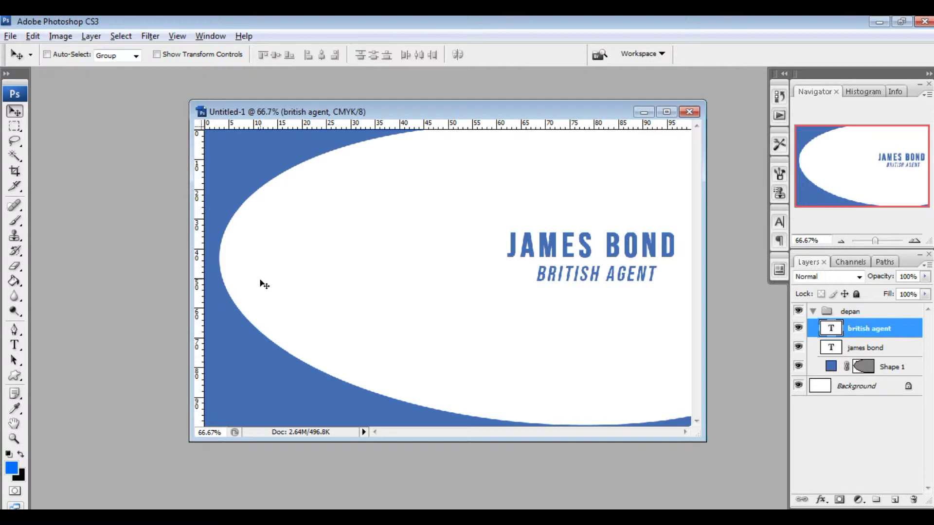
pyautogui.doubleClick(136, 227)
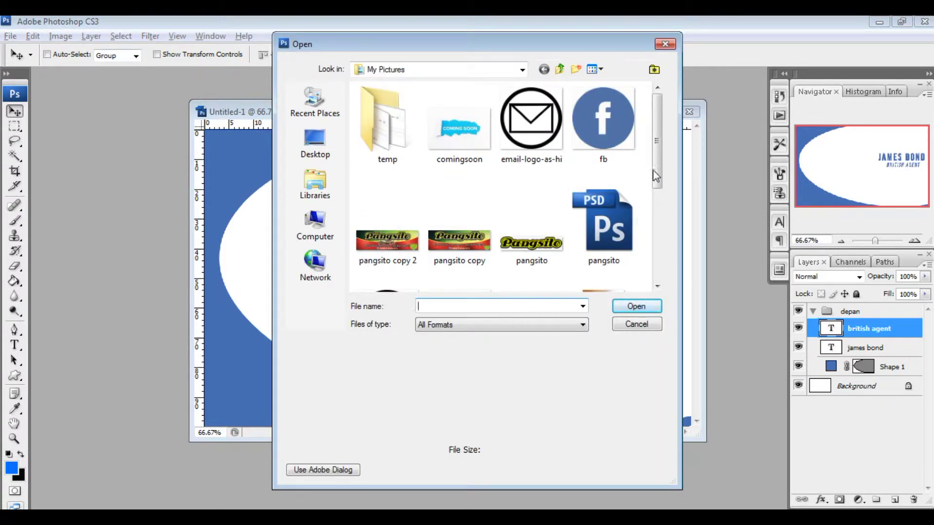
# Open phone-icon.png and drag the phone icon onto the business card.
pyautogui.scroll(-3, 432, 218)
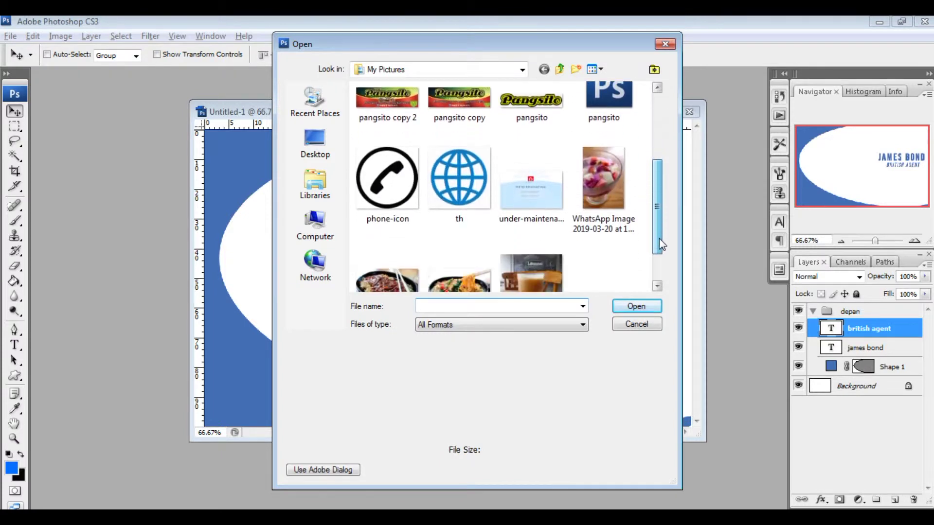
pyautogui.doubleClick(397, 192)
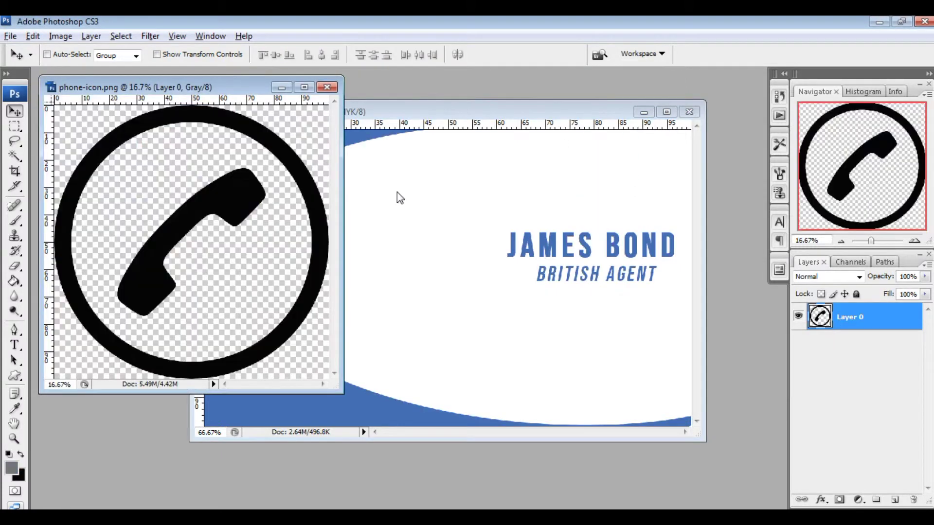
pyautogui.moveTo(231, 267); pyautogui.dragTo(380, 286)
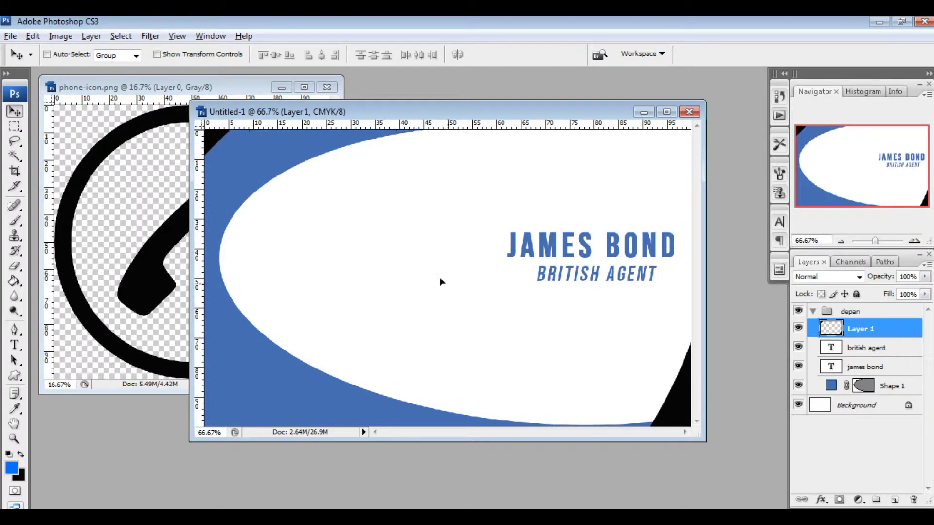
pyautogui.moveTo(442, 319); pyautogui.dragTo(430, 276)
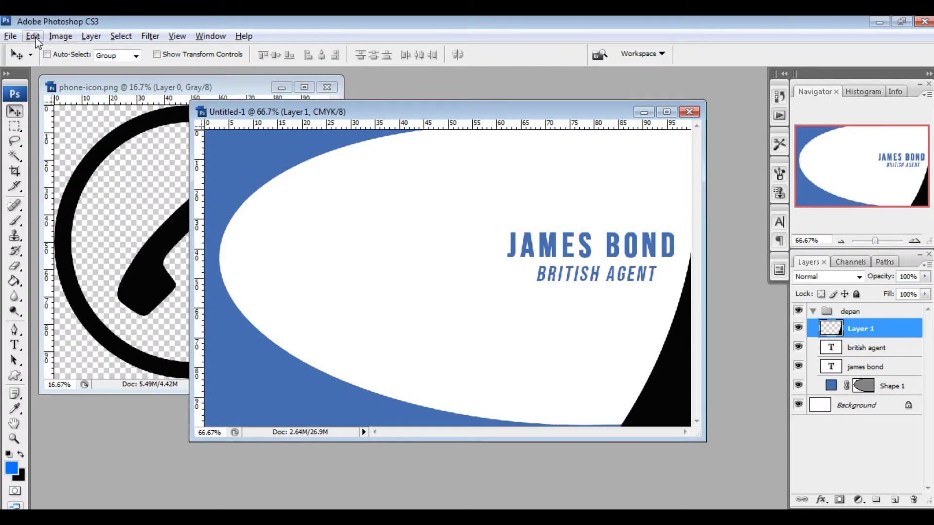
# Free Transform the phone icon to 20% with linked width and height.
pyautogui.click(33, 36)
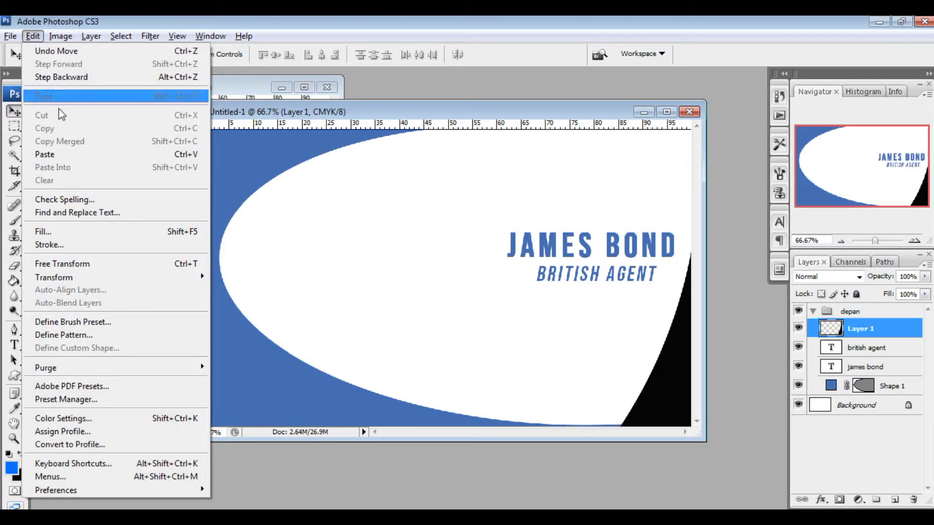
pyautogui.click(109, 266)
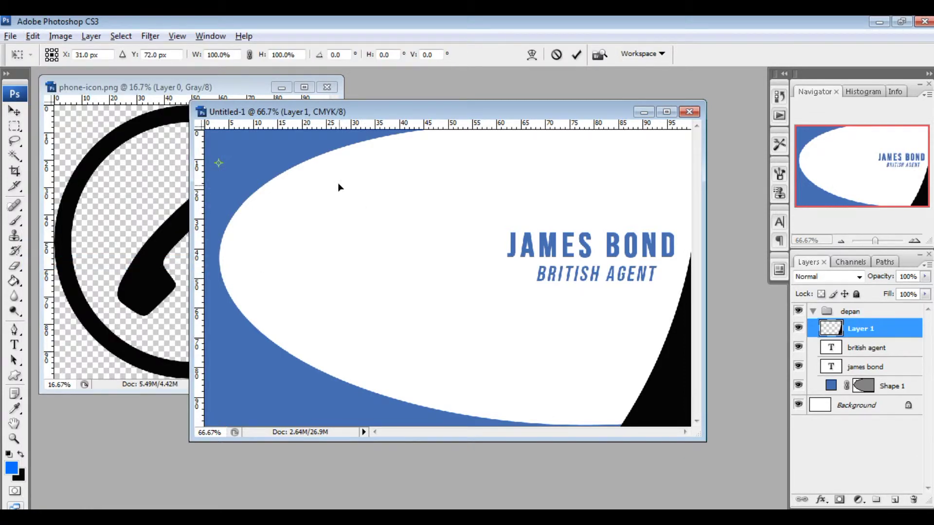
pyautogui.click(249, 55)
pyautogui.write('20')
pyautogui.press('Return')
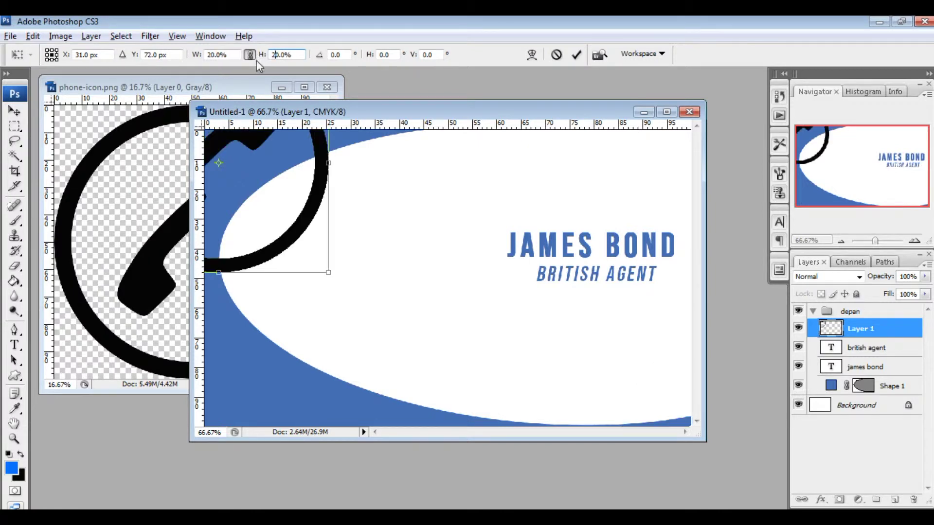
# Shrink the phone icon further and place it at the white oval's left edge.
pyautogui.moveTo(290, 189); pyautogui.dragTo(423, 270)
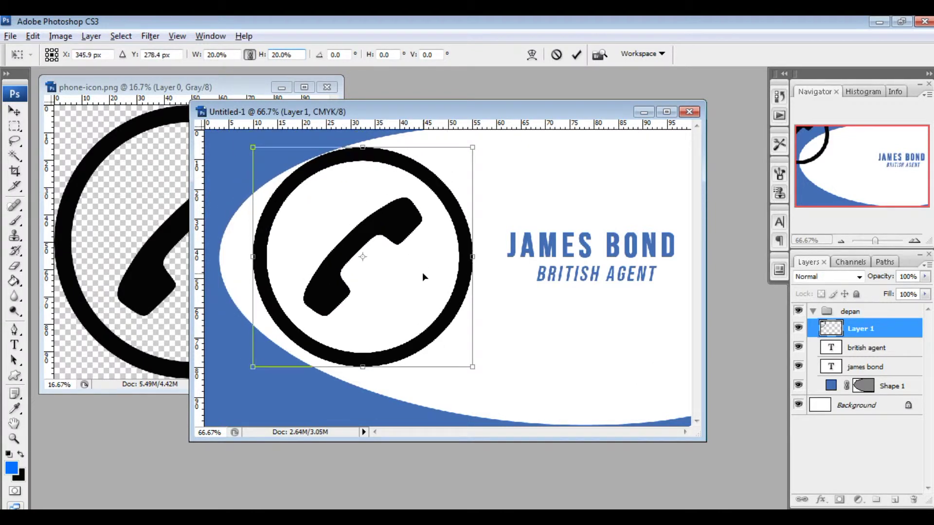
pyautogui.moveTo(474, 369); pyautogui.dragTo(279, 202)
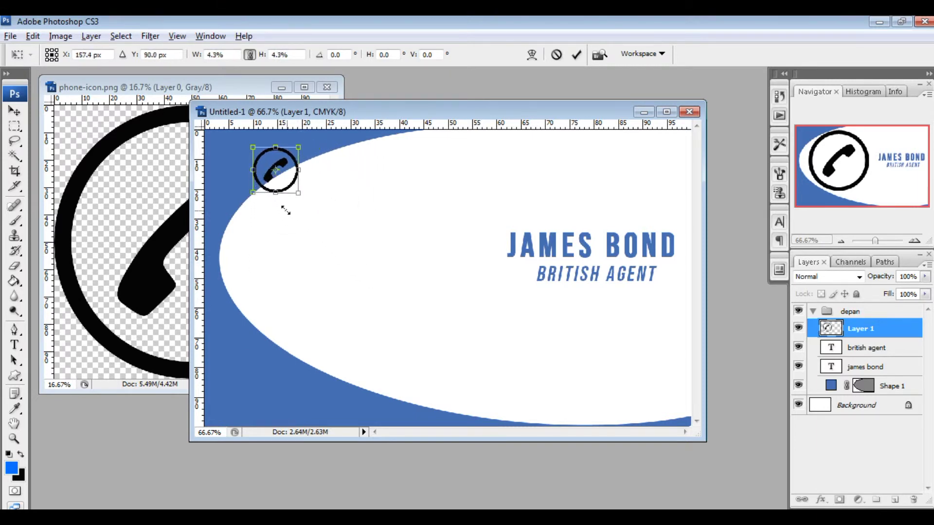
pyautogui.moveTo(283, 181); pyautogui.dragTo(247, 234)
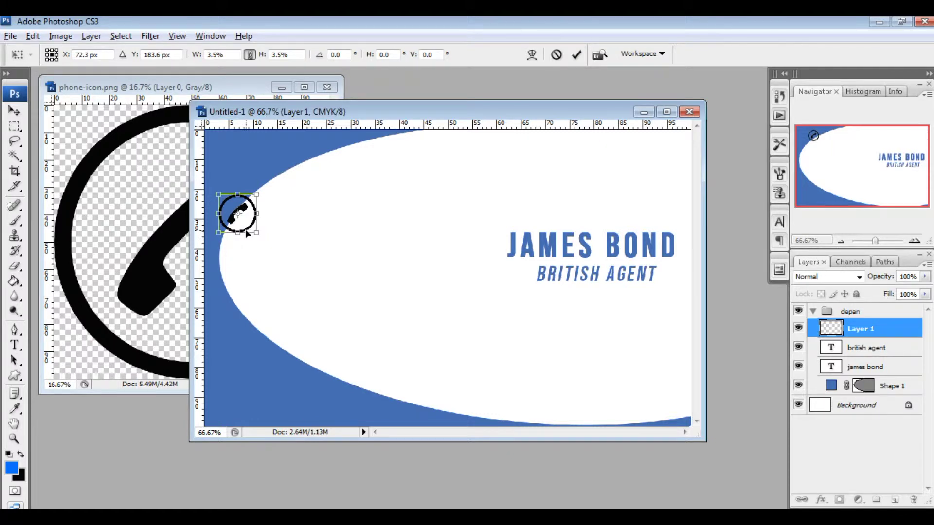
pyautogui.moveTo(247, 234); pyautogui.dragTo(257, 234)
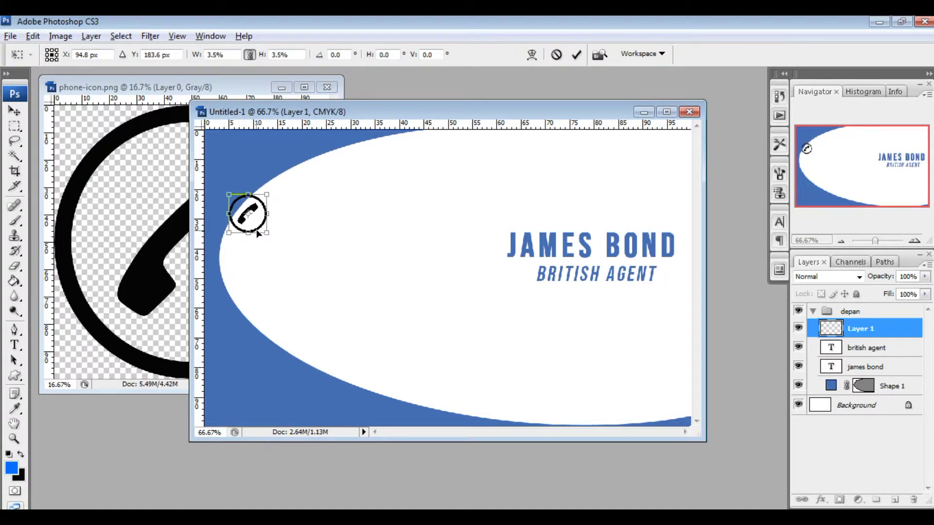
pyautogui.moveTo(270, 236); pyautogui.dragTo(260, 227)
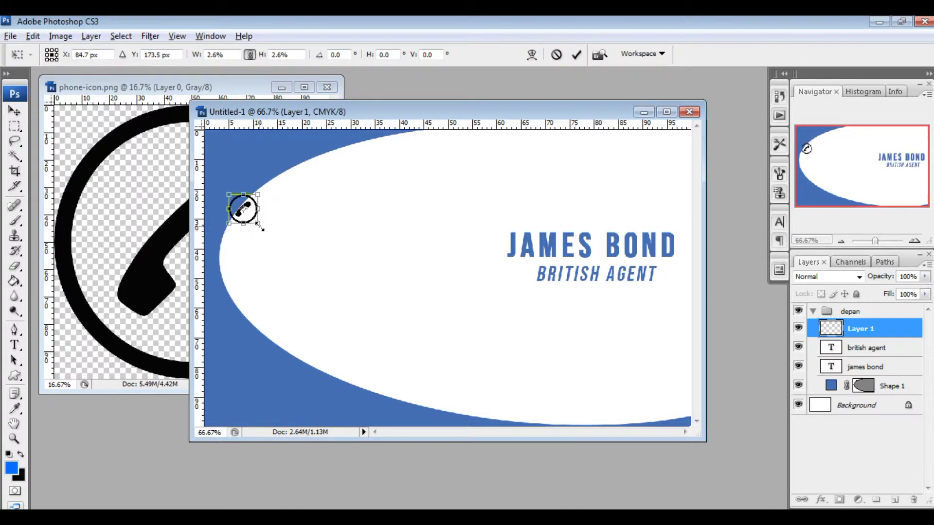
pyautogui.press('Return')
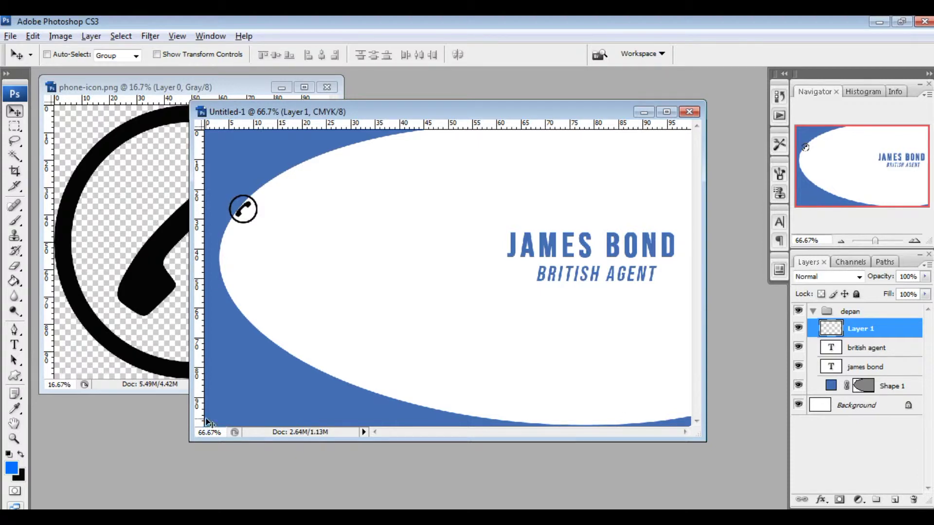
pyautogui.hotkey('ctrl', '0')
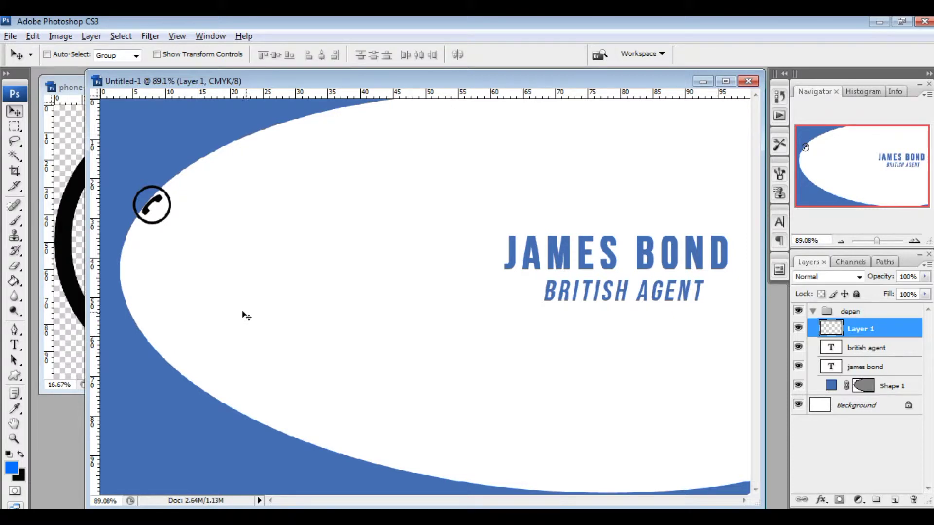
# Nudge the blue Shape 1 curve slightly right and clear the phone icon's selection.
pyautogui.click(889, 392)
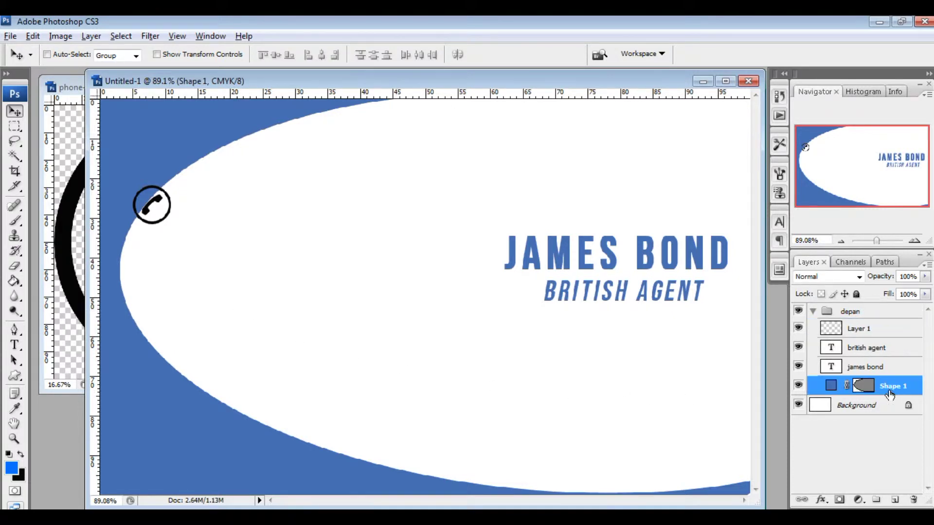
pyautogui.press('Right')
pyautogui.press('Right')
pyautogui.press('Right')
pyautogui.press('Right')
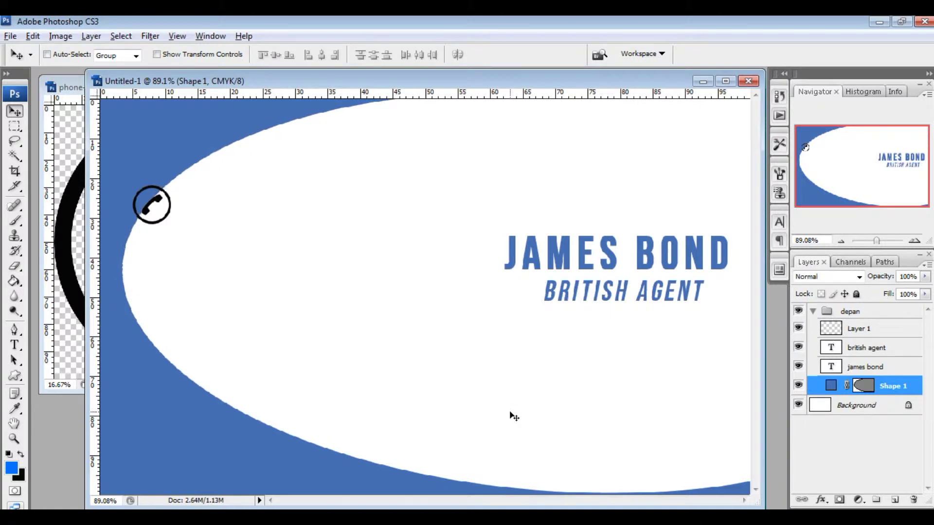
pyautogui.click(865, 329)
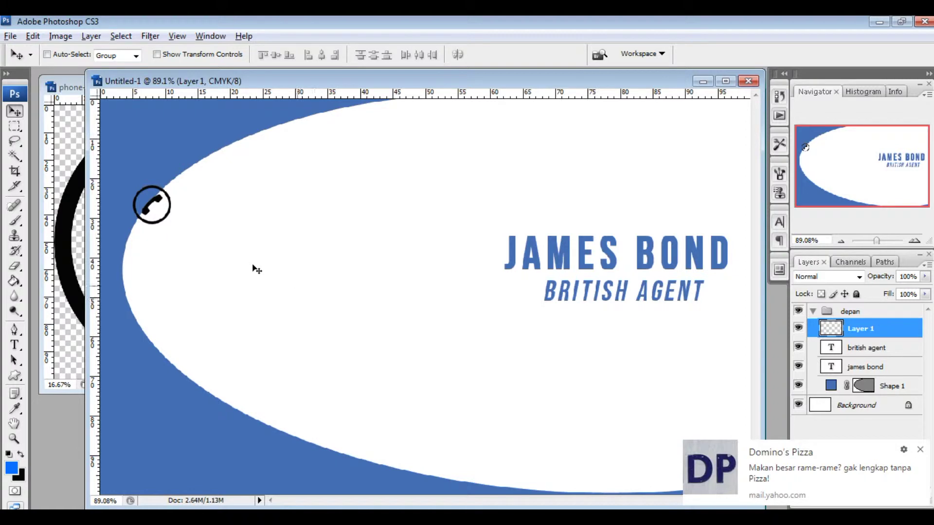
pyautogui.keyDown('ctrl'); pyautogui.click(835, 330); pyautogui.keyUp('ctrl')
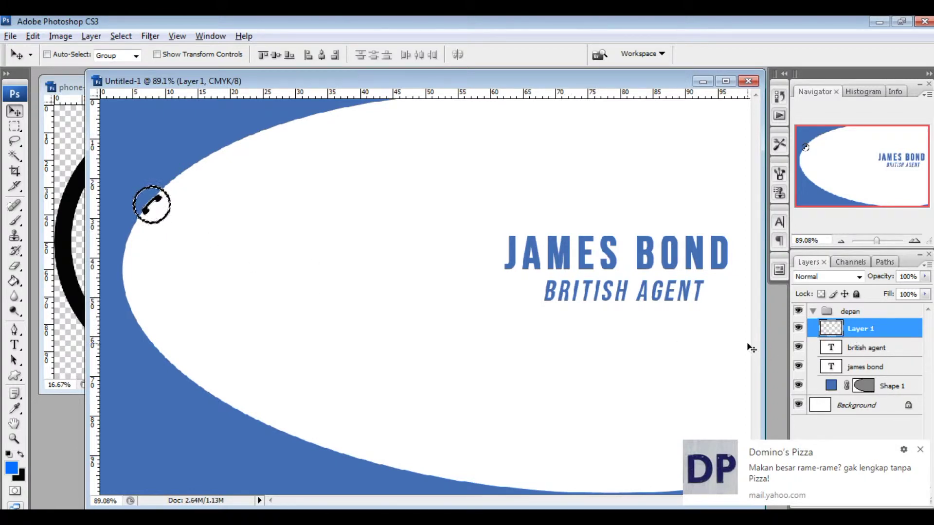
pyautogui.hotkey('ctrl', 'd')
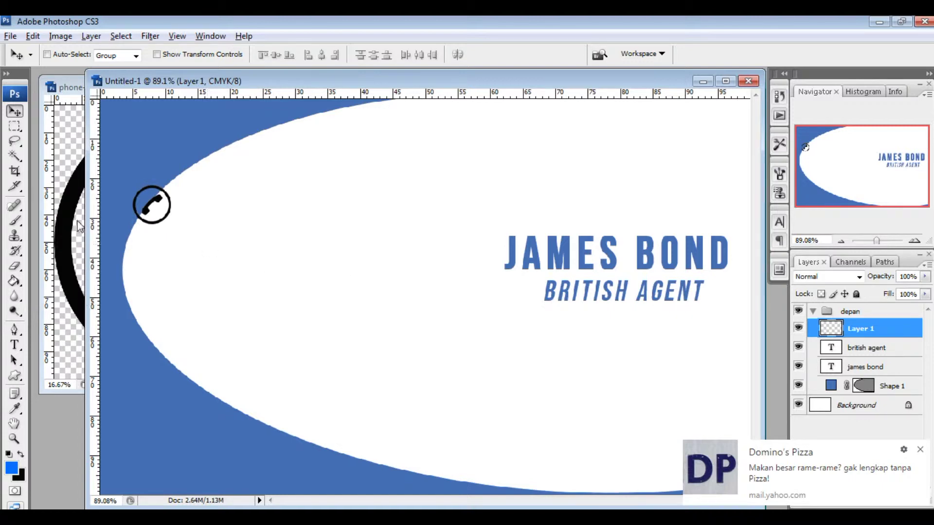
# Close the phone-icon.png source document.
pyautogui.click(73, 228)
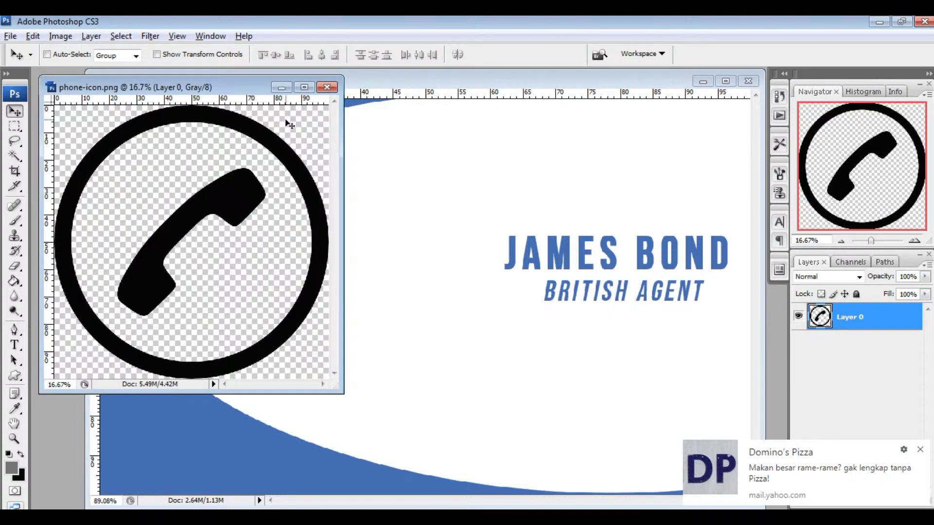
pyautogui.click(326, 88)
pyautogui.hotkey('ctrl', 'o')
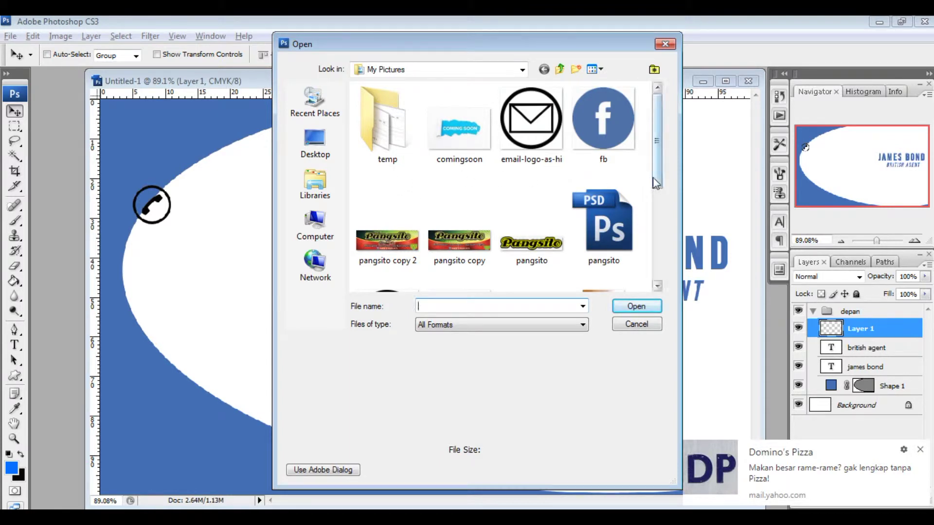
# Open email-logo-as-hi and drag the envelope logo onto the card.
pyautogui.moveTo(657, 183); pyautogui.dragTo(662, 215)
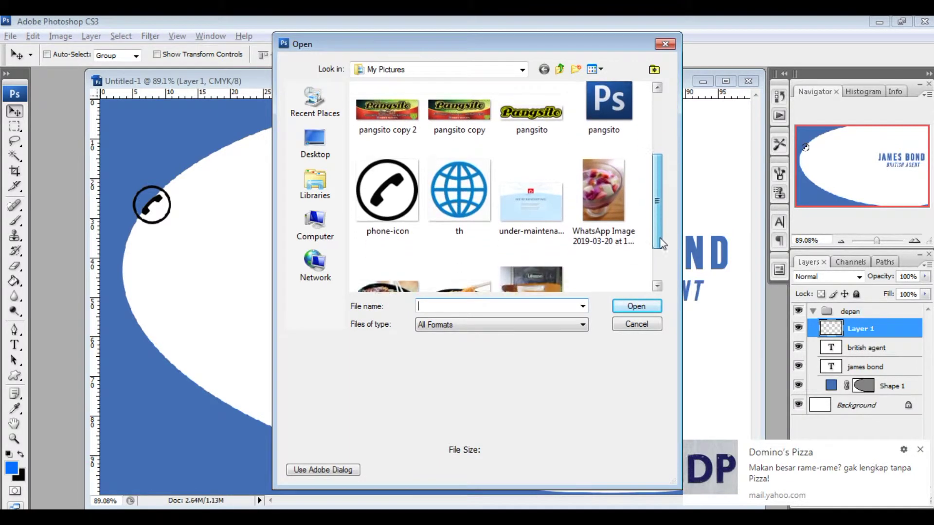
pyautogui.moveTo(661, 215); pyautogui.dragTo(666, 218)
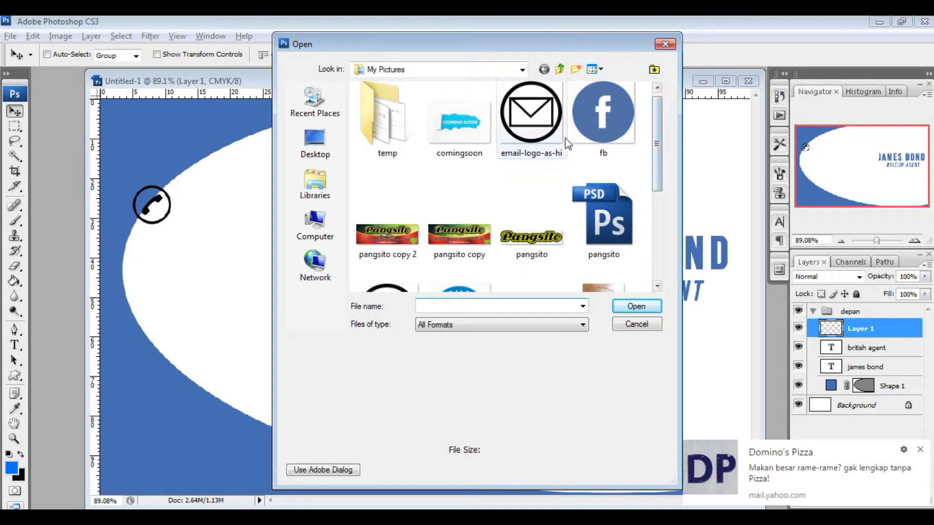
pyautogui.doubleClick(531, 117)
pyautogui.moveTo(282, 258); pyautogui.dragTo(411, 302)
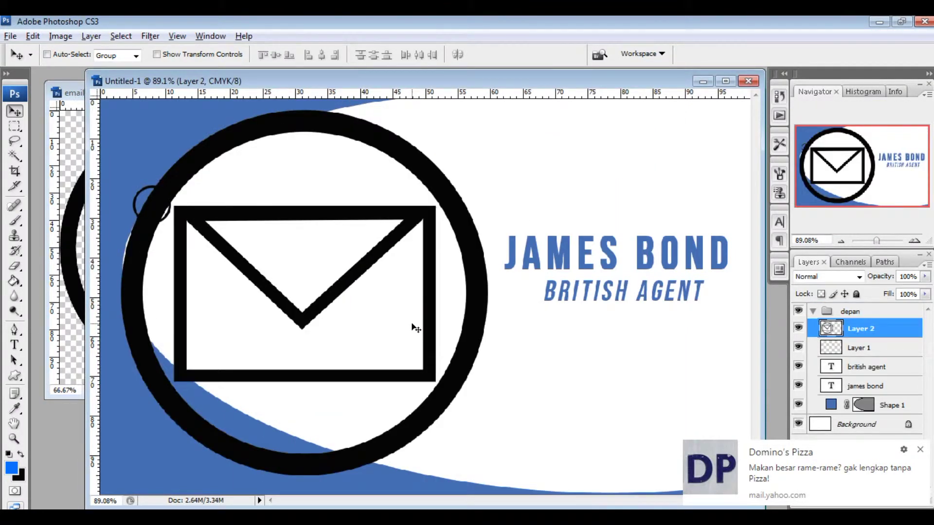
# Scale the envelope small beneath the phone icon, then close the email logo source.
pyautogui.hotkey('ctrl', 't')
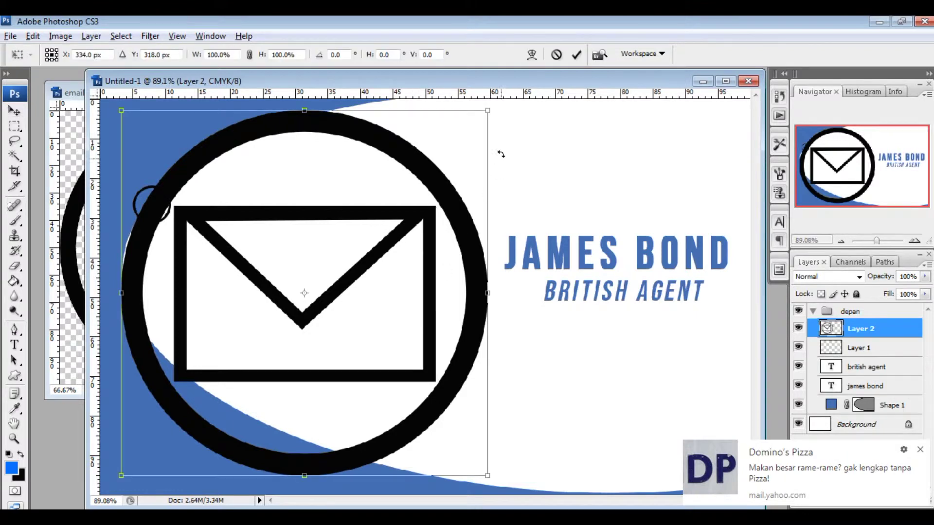
pyautogui.moveTo(486, 111); pyautogui.dragTo(187, 390)
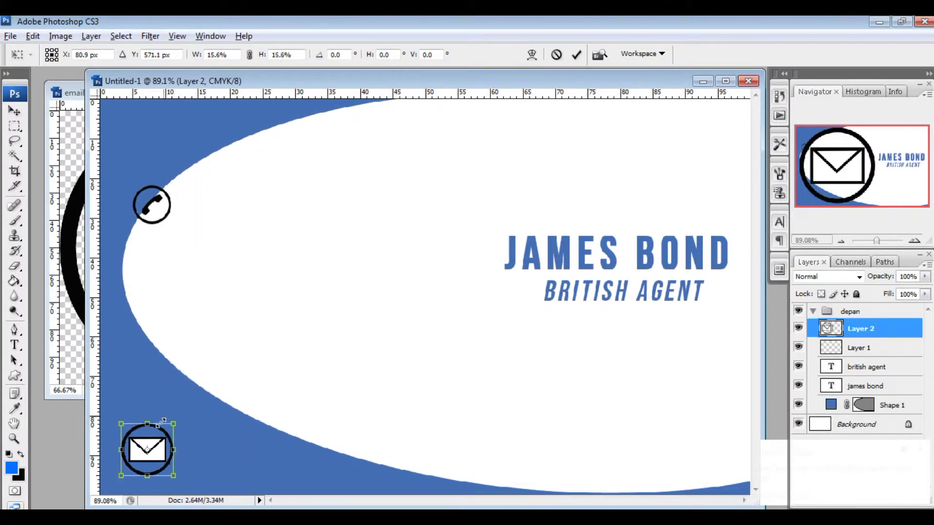
pyautogui.moveTo(187, 391)
pyautogui.mouseDown()
pyautogui.moveTo(156, 428)
pyautogui.moveTo(162, 194)
pyautogui.mouseUp()
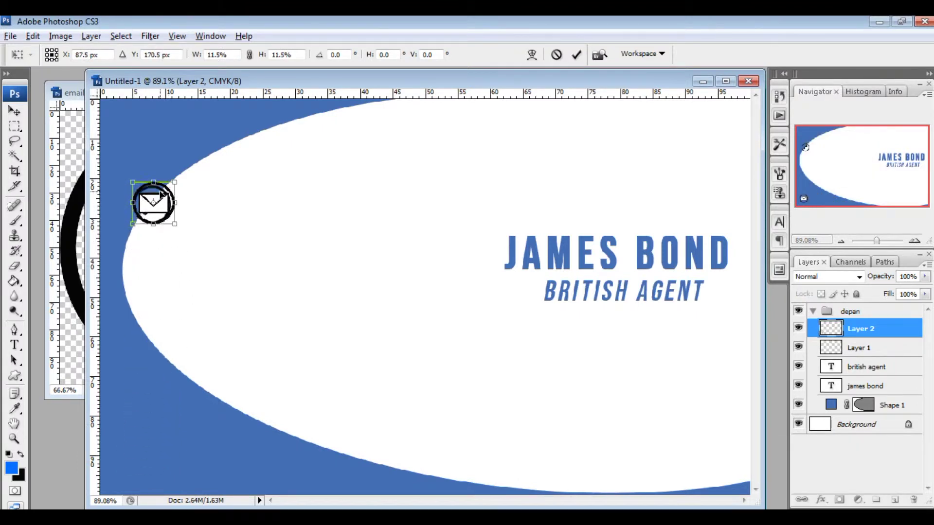
pyautogui.moveTo(176, 180)
pyautogui.mouseDown()
pyautogui.moveTo(144, 237)
pyautogui.moveTo(152, 204)
pyautogui.moveTo(151, 277)
pyautogui.mouseUp()
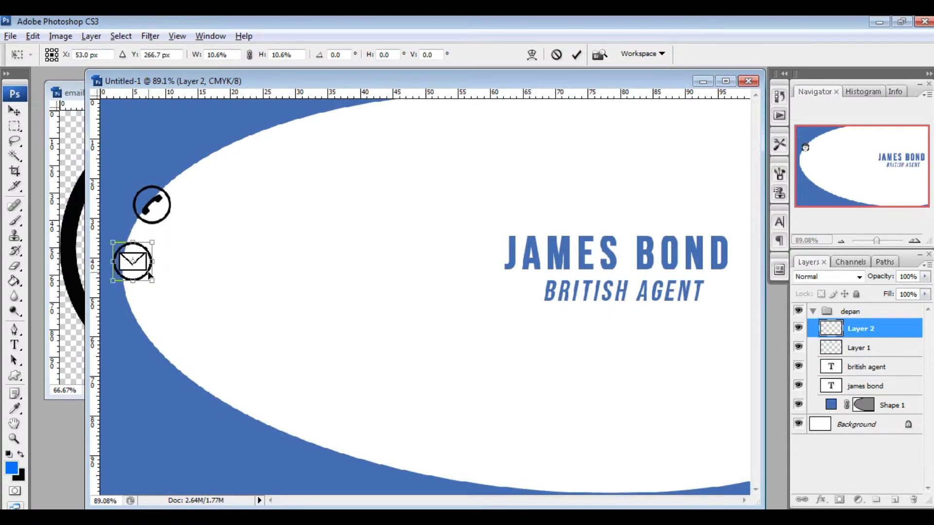
pyautogui.press('Return')
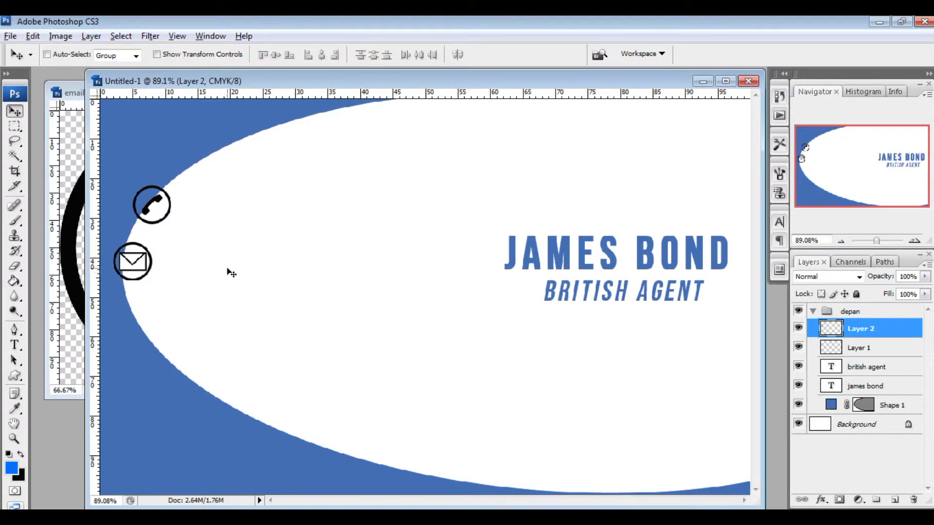
pyautogui.click(70, 295)
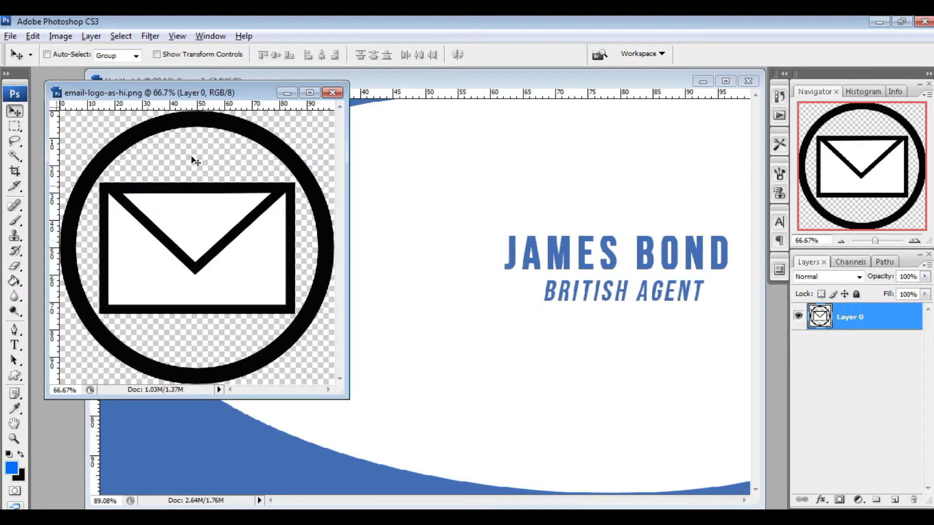
pyautogui.click(334, 92)
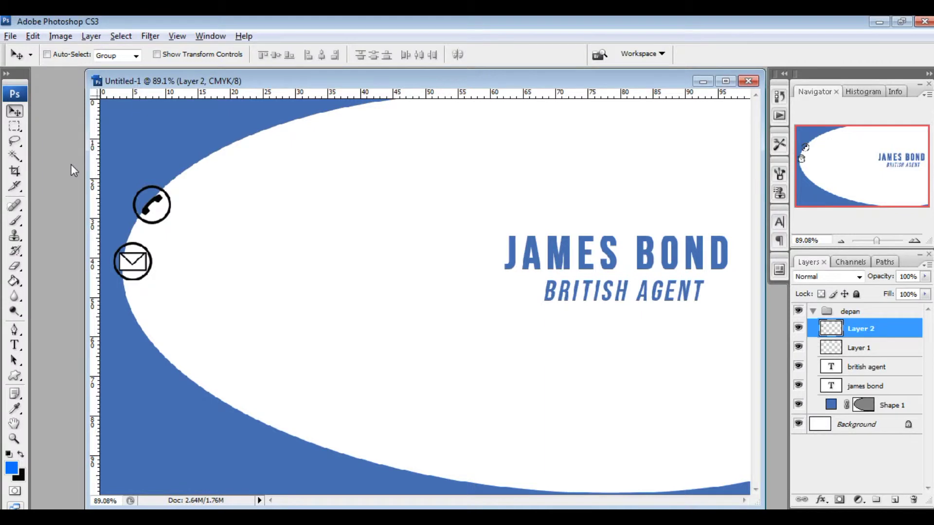
# Open the th.jpg globe image and drag the globe onto the card.
pyautogui.hotkey('ctrl', 'o')
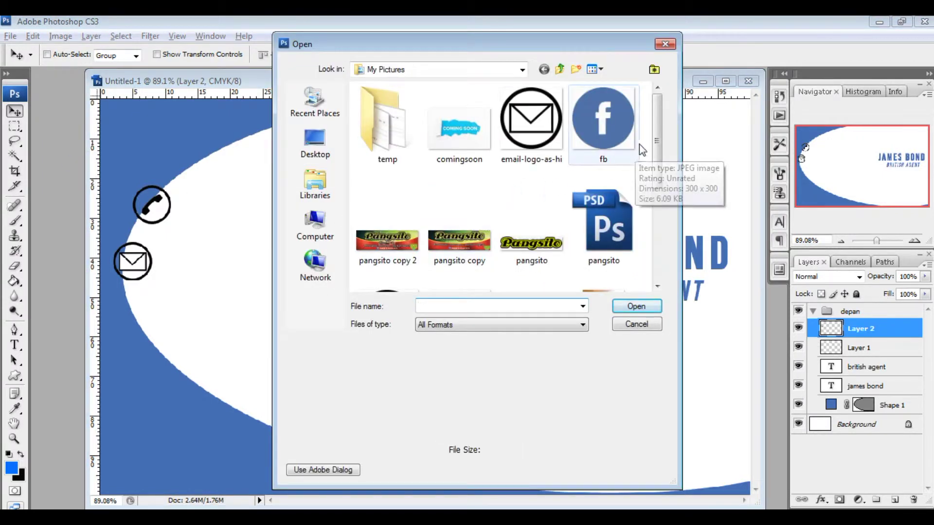
pyautogui.scroll(-2, 457, 219)
pyautogui.scroll(-2, 457, 218)
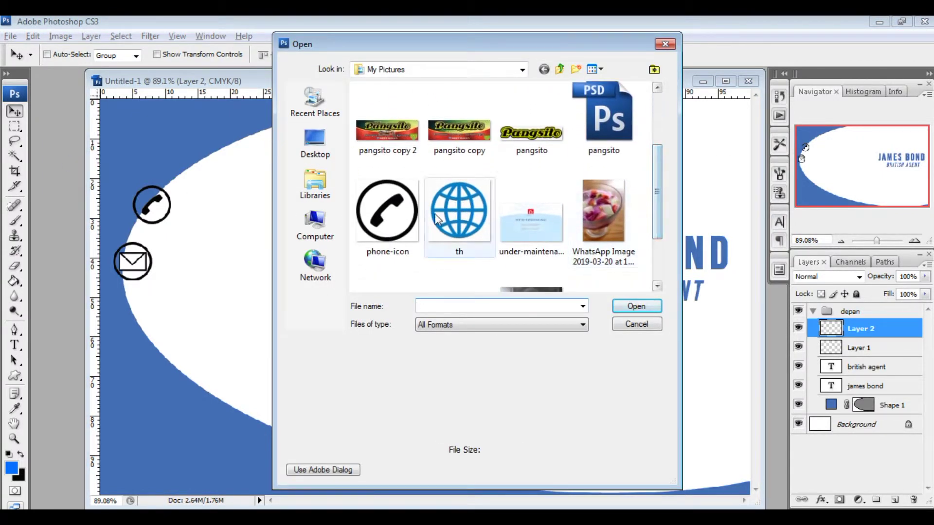
pyautogui.doubleClick(462, 214)
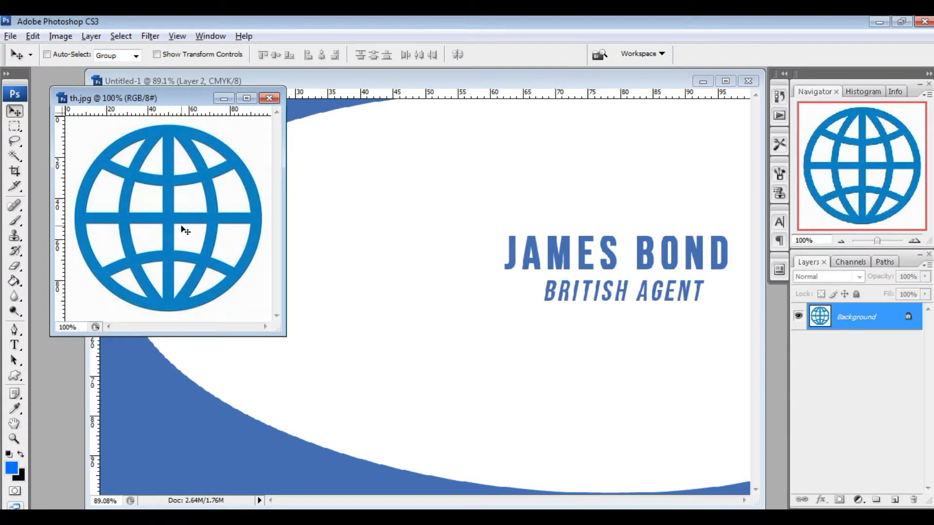
pyautogui.moveTo(184, 230); pyautogui.dragTo(359, 306)
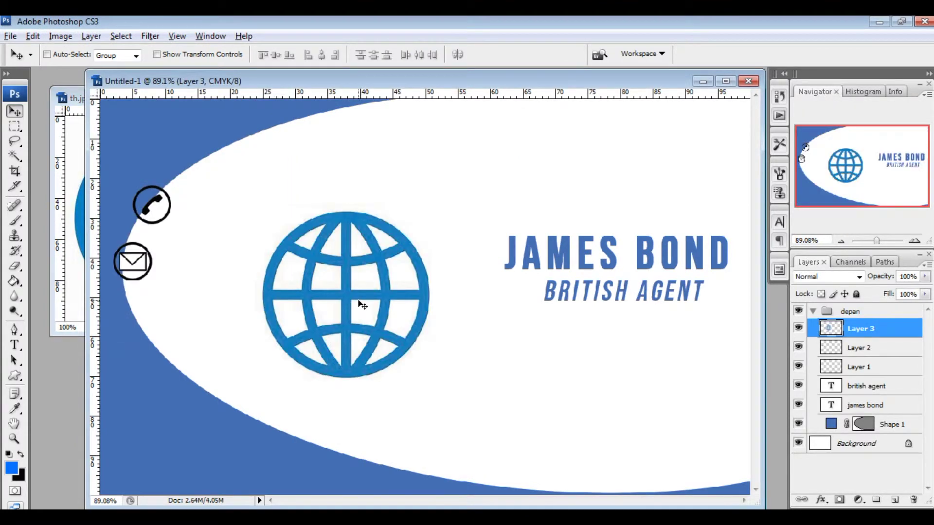
# Shrink the globe to about a quarter size and move it below the envelope.
pyautogui.hotkey('ctrl', 't')
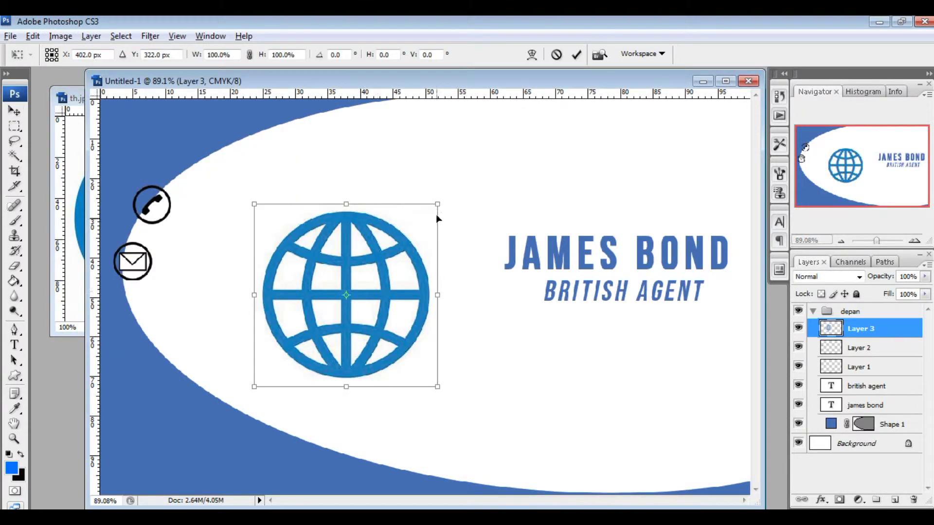
pyautogui.moveTo(437, 206)
pyautogui.mouseDown()
pyautogui.moveTo(300, 343)
pyautogui.moveTo(148, 246)
pyautogui.mouseUp()
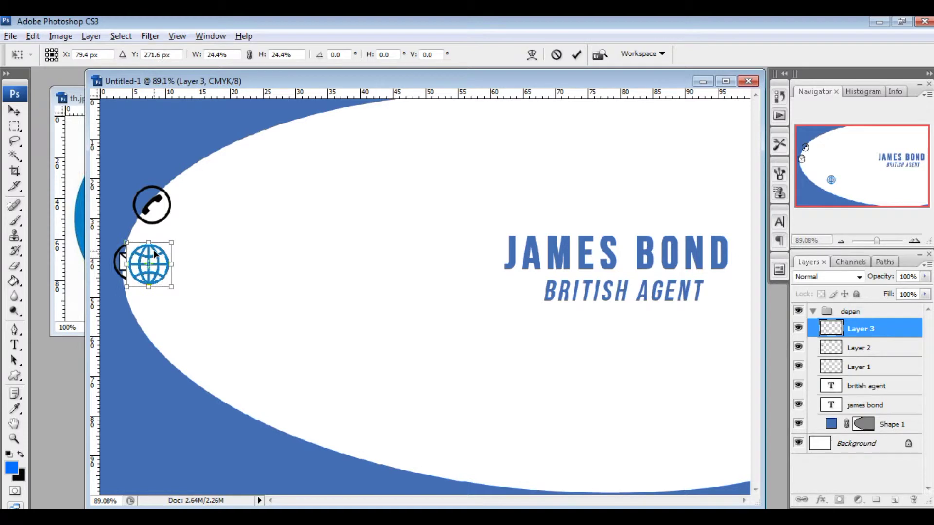
pyautogui.moveTo(172, 238); pyautogui.dragTo(169, 244)
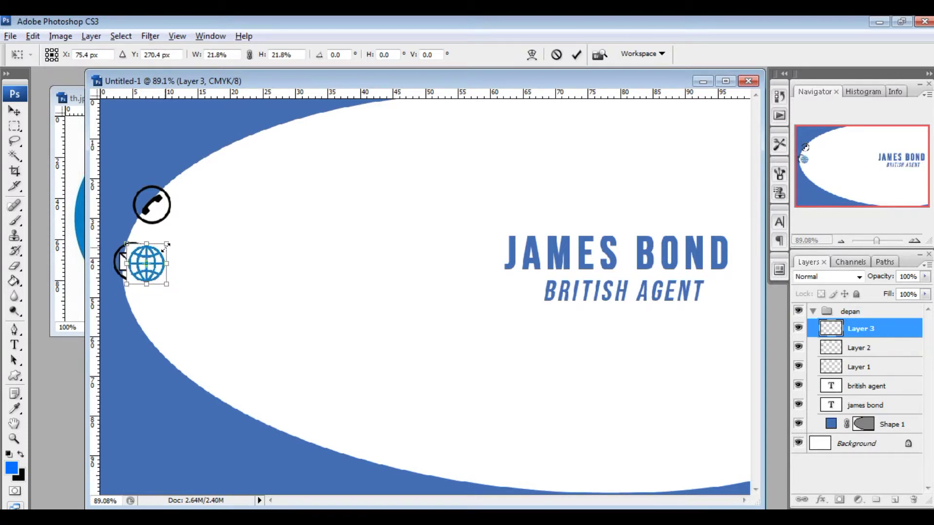
pyautogui.press('Return')
pyautogui.moveTo(156, 280); pyautogui.dragTo(154, 337)
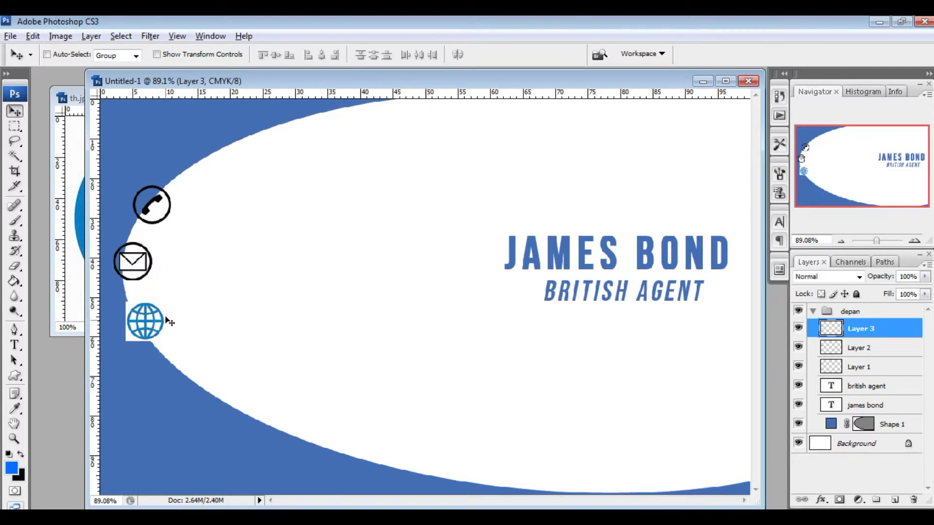
# Select the globe's white background with the Magic Wand, Contiguous off, then deselect.
pyautogui.click(15, 157)
pyautogui.click(141, 333)
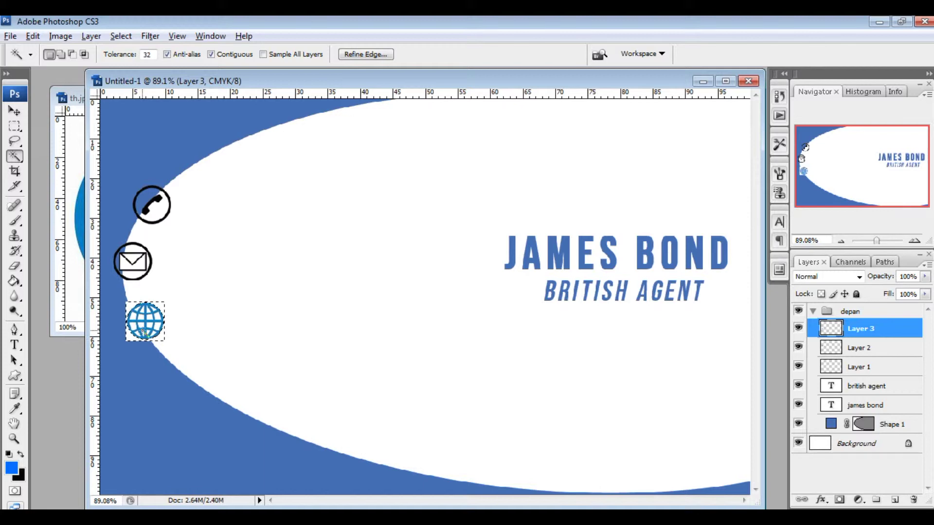
pyautogui.click(211, 54)
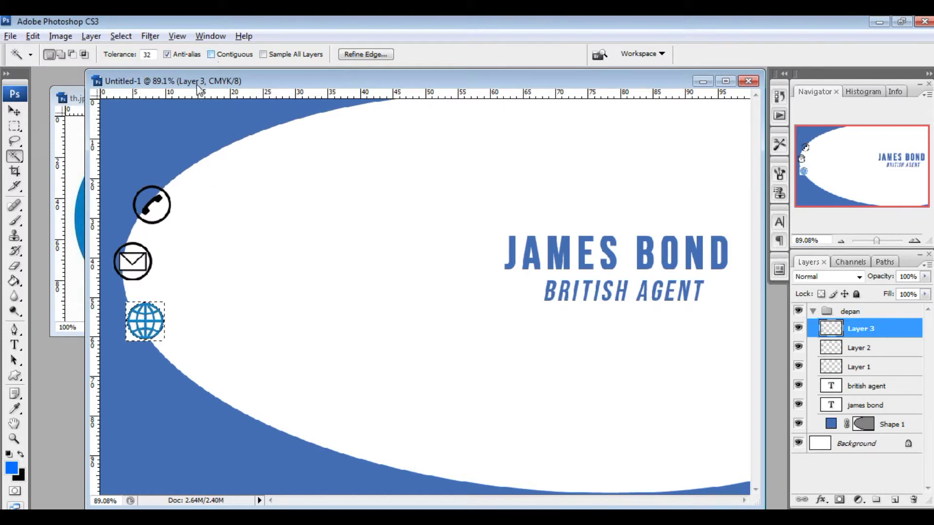
pyautogui.click(130, 343)
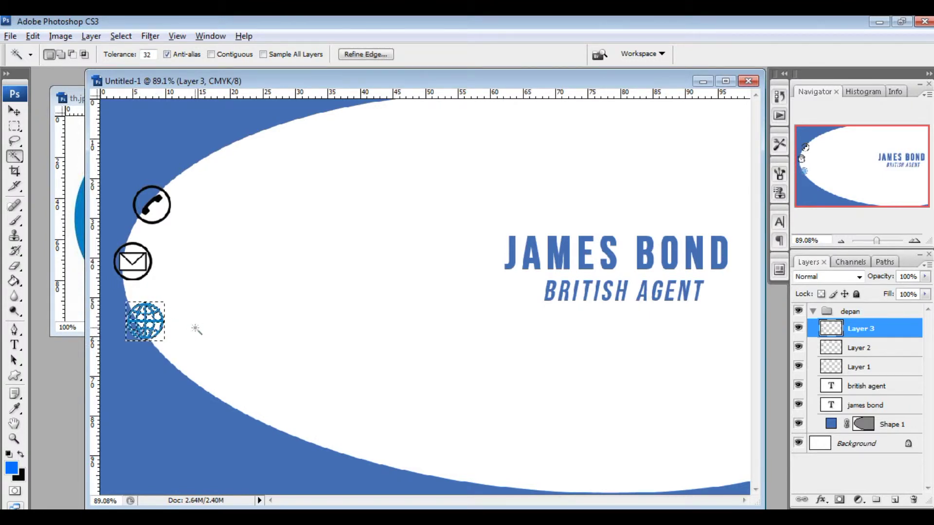
pyautogui.rightClick(137, 305)
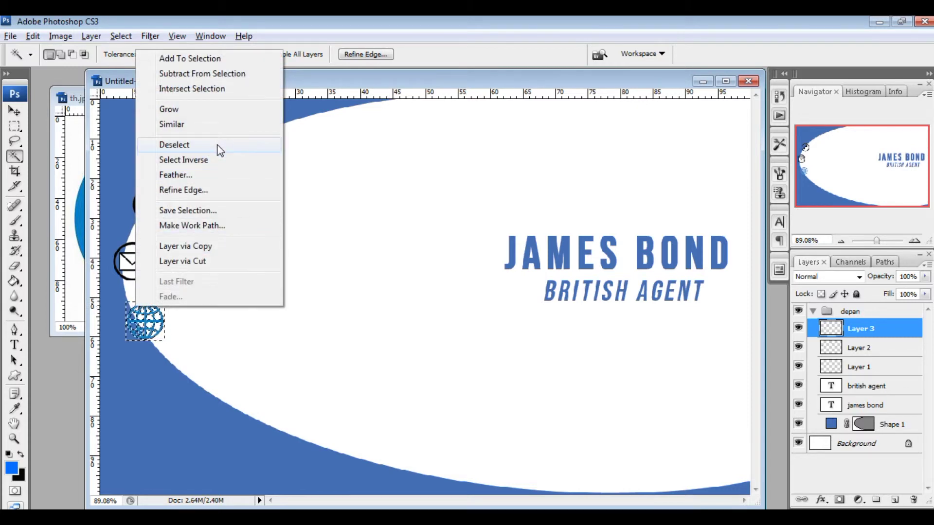
pyautogui.click(217, 149)
pyautogui.click(15, 111)
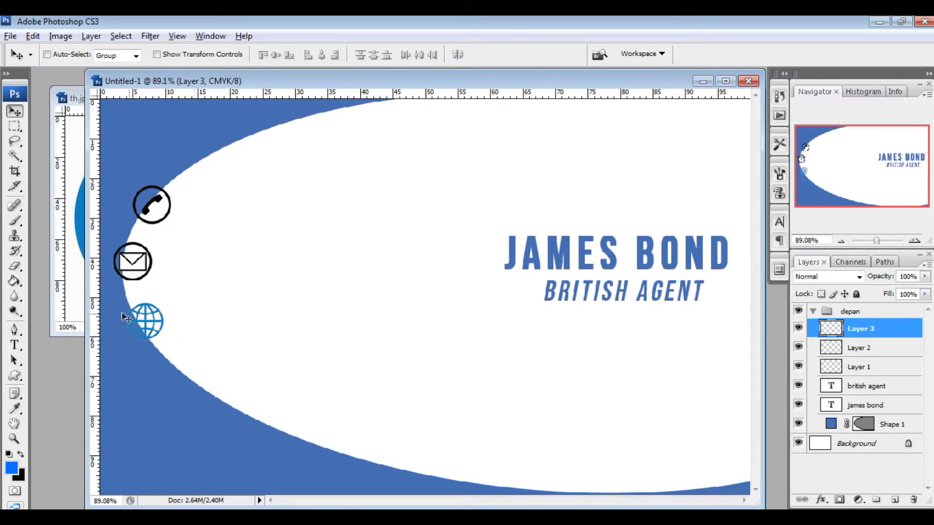
# Close the th.jpg source and load the globe layer as a selection.
pyautogui.click(81, 315)
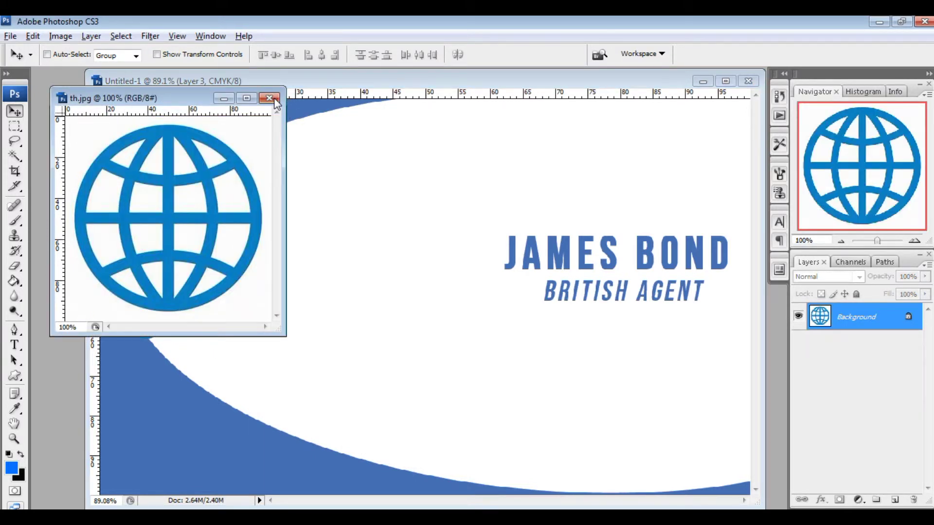
pyautogui.click(269, 98)
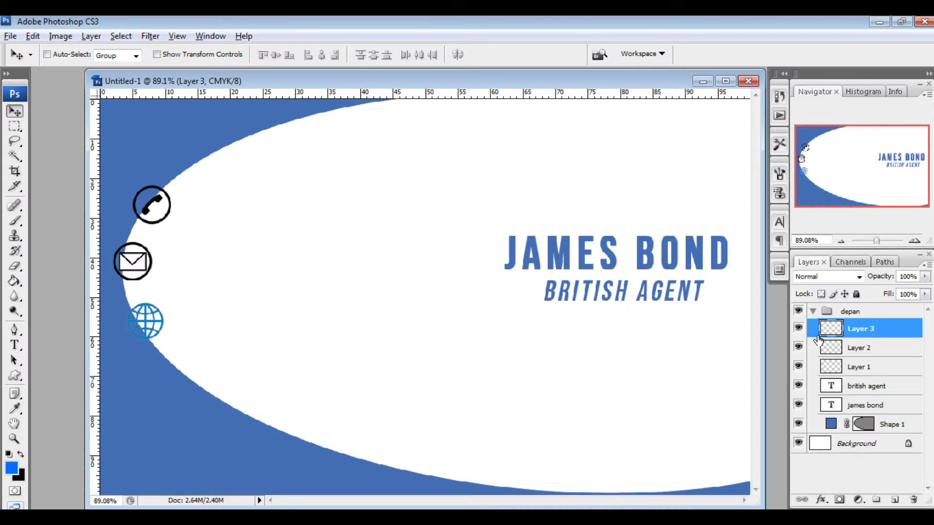
pyautogui.keyDown('ctrl'); pyautogui.click(833, 334); pyautogui.keyUp('ctrl')
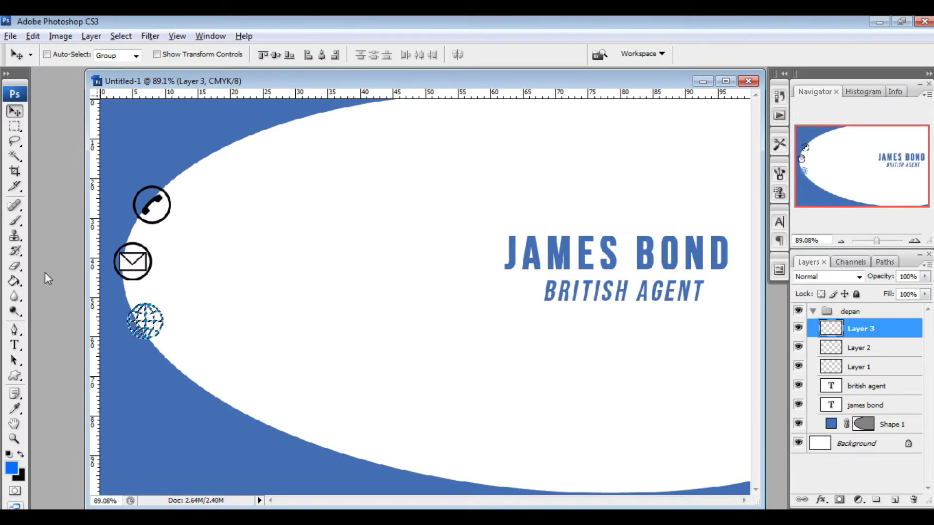
# Brush the selected globe solid black, then clear the selection.
pyautogui.click(15, 221)
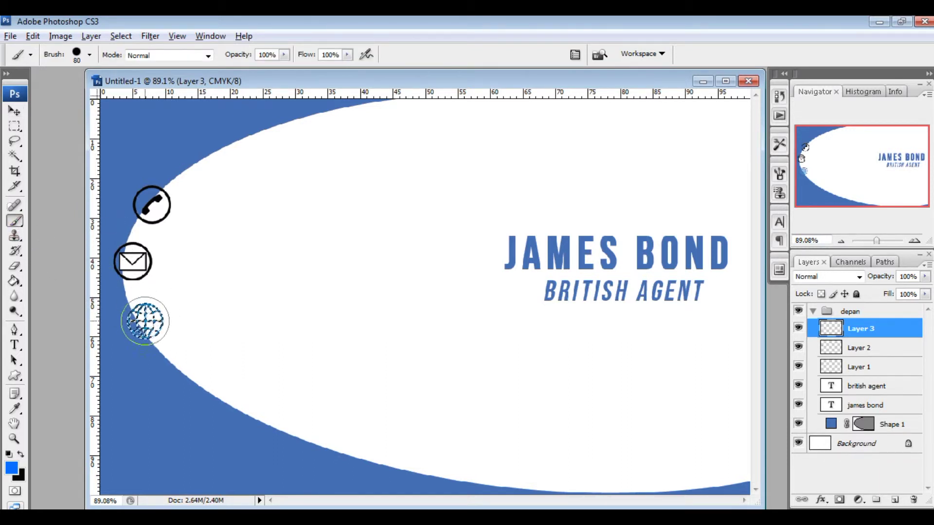
pyautogui.click(21, 454)
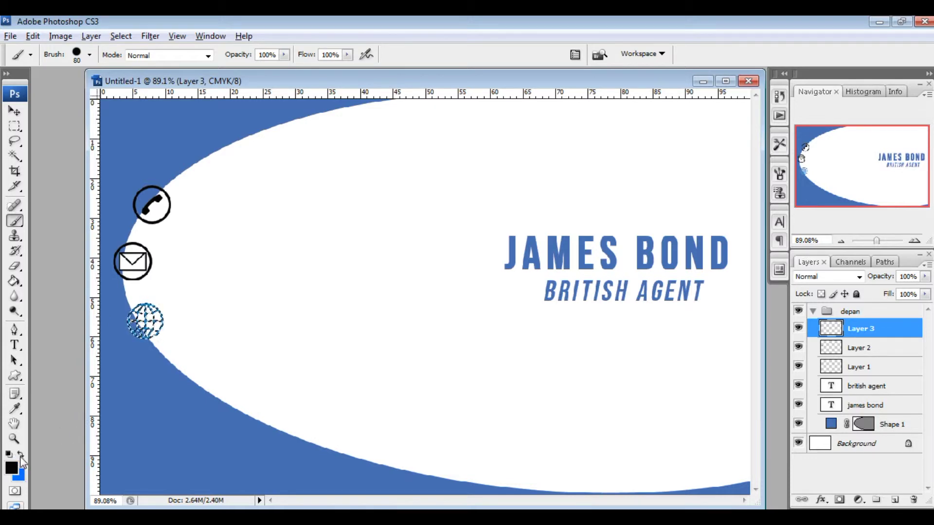
pyautogui.moveTo(136, 314); pyautogui.dragTo(146, 323)
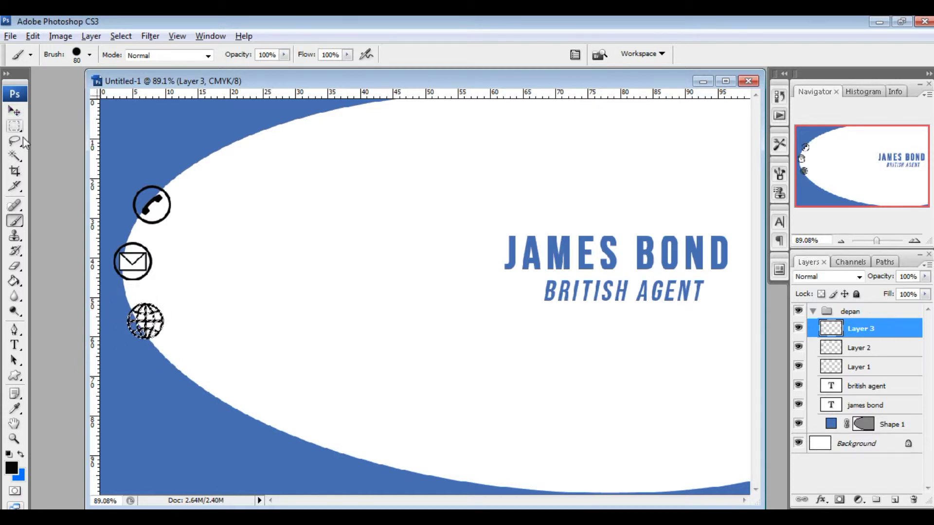
pyautogui.hotkey('ctrl', 'd')
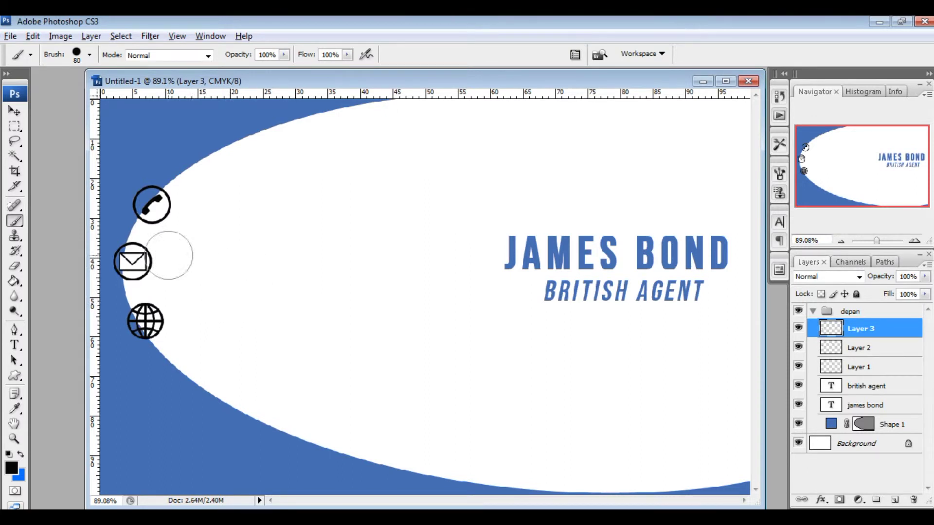
pyautogui.click(15, 111)
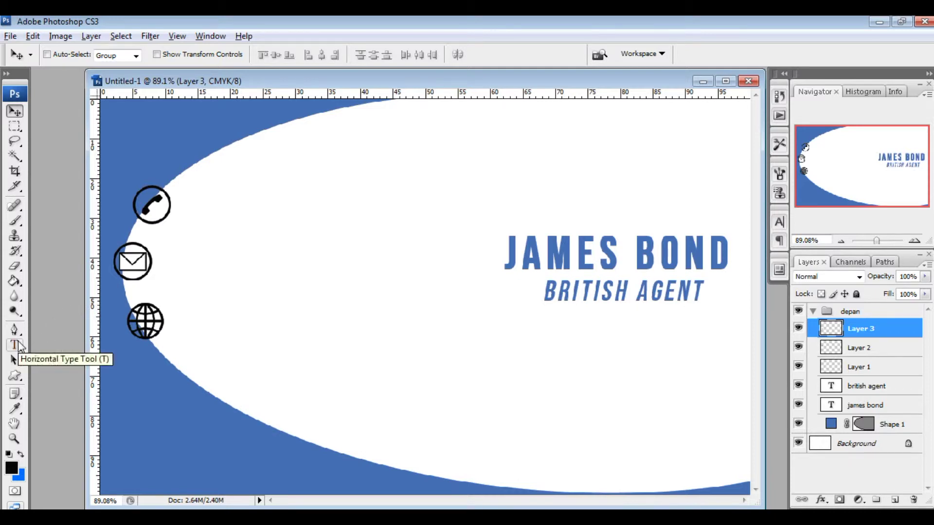
# Type the phone number as a text line right of the phone icon.
pyautogui.click(15, 345)
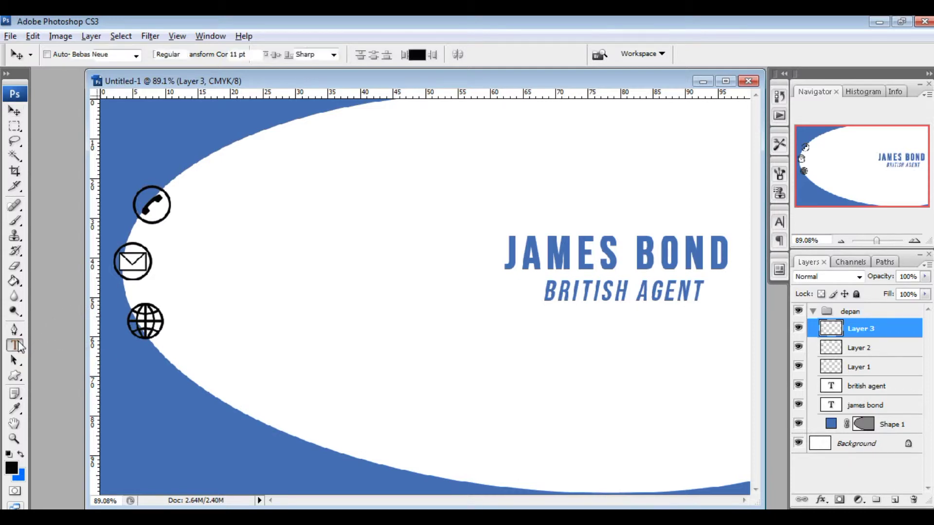
pyautogui.click(188, 209)
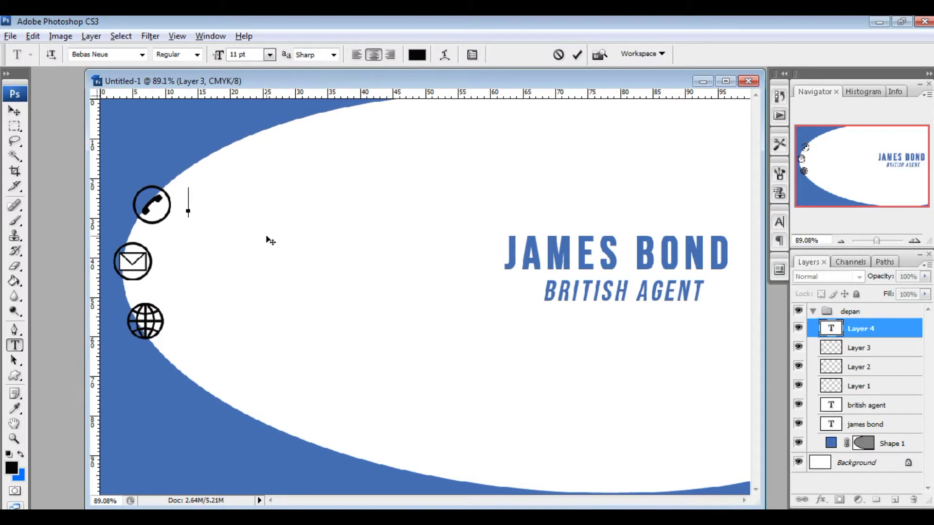
pyautogui.moveTo(219, 243); pyautogui.dragTo(287, 249)
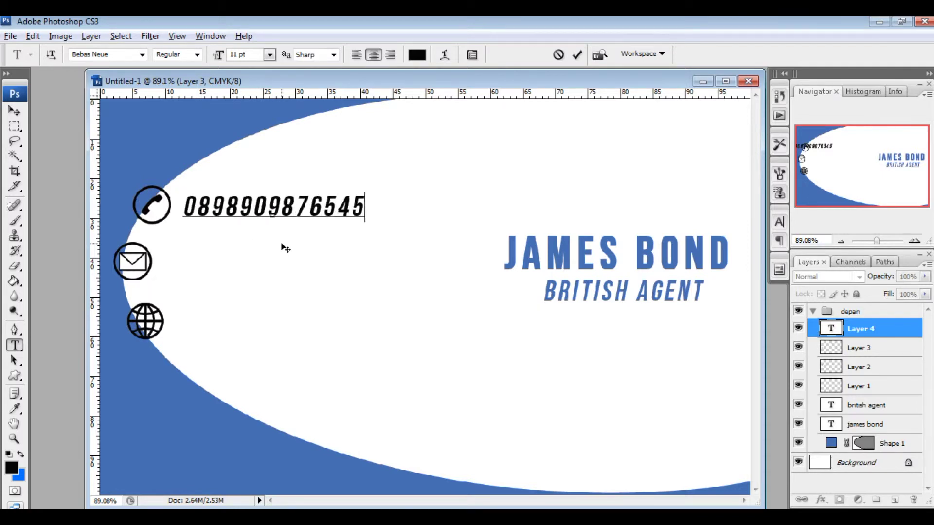
pyautogui.hotkey('ctrl', 'Return')
pyautogui.click(16, 112)
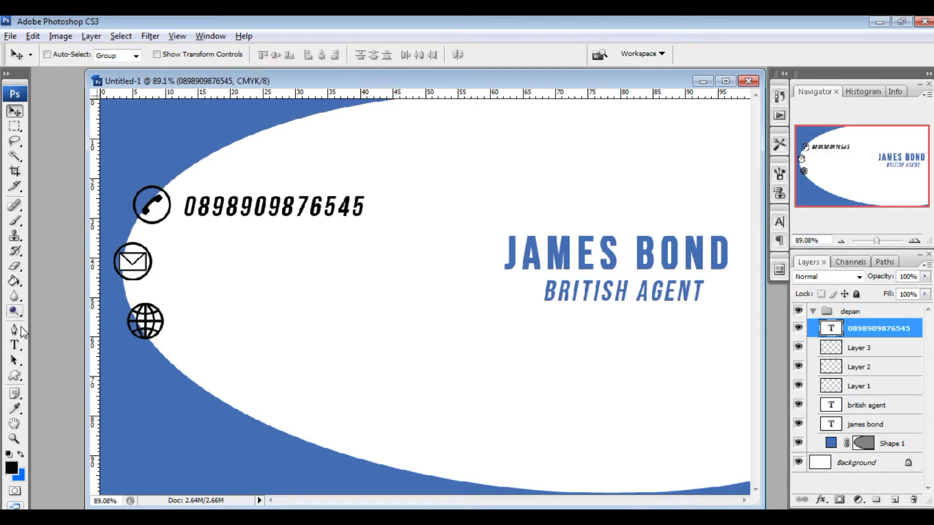
# Type the e-mail address beside the envelope icon, correcting its misspelled ending.
pyautogui.click(21, 344)
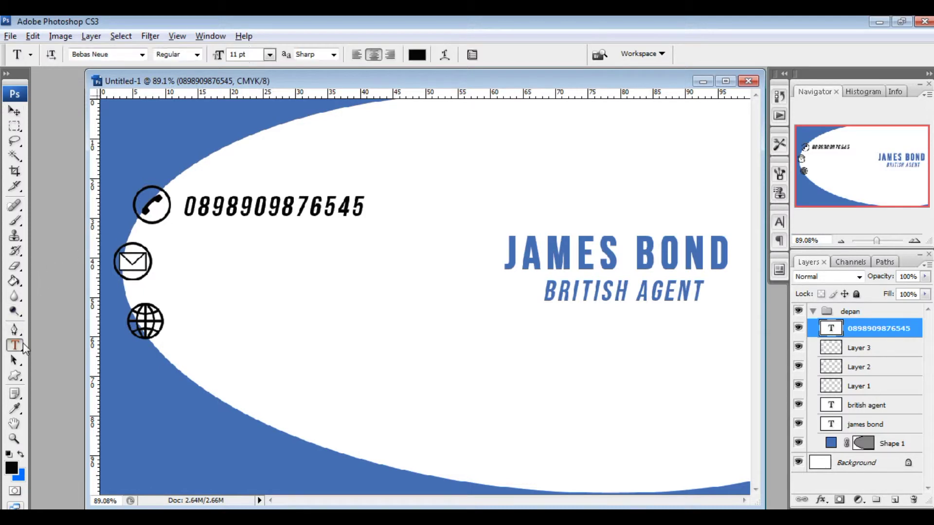
pyautogui.click(176, 265)
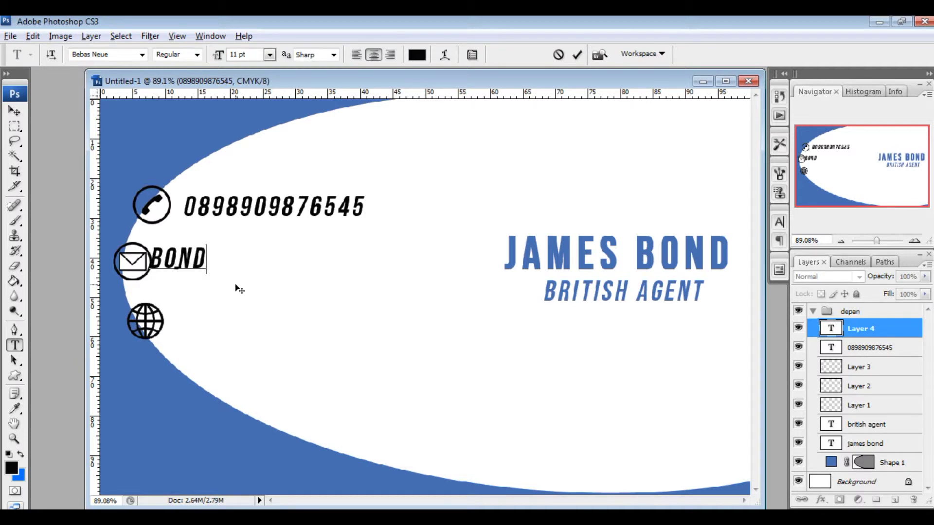
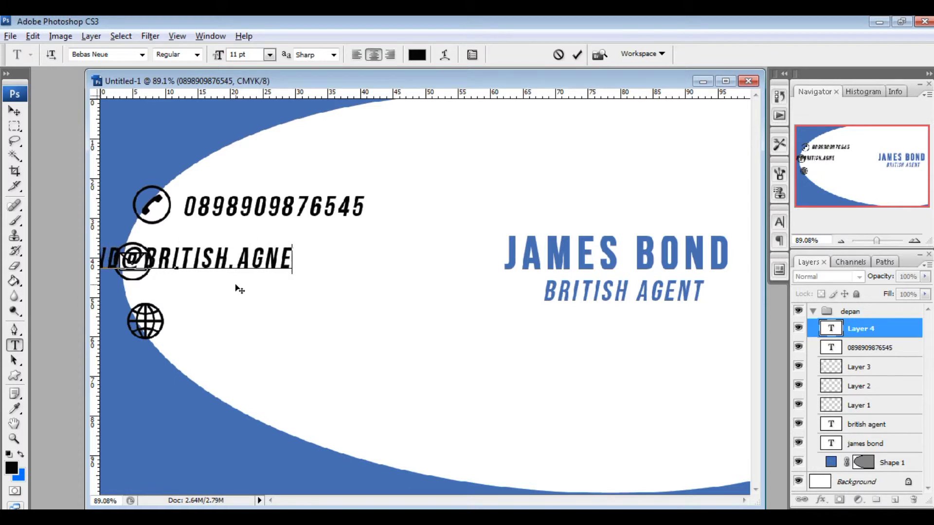
pyautogui.moveTo(237, 291); pyautogui.dragTo(314, 304)
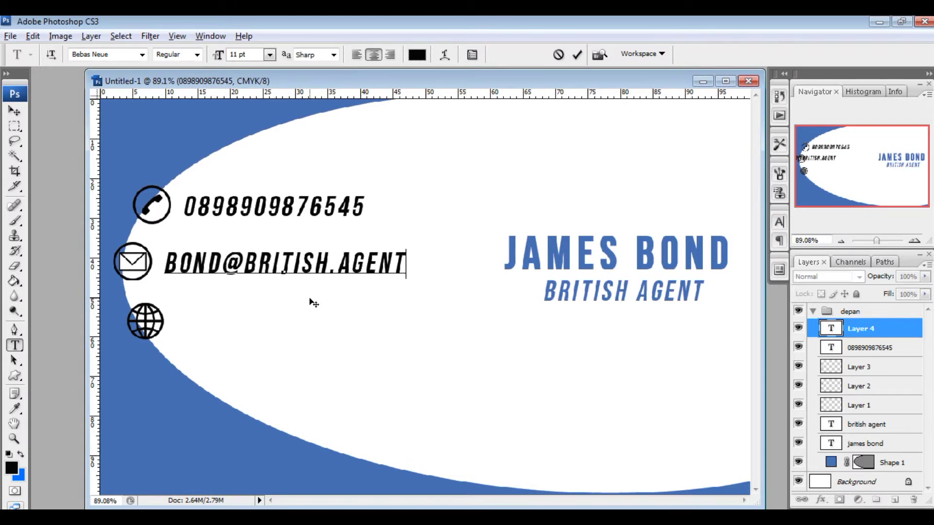
pyautogui.hotkey('ctrl', 'Return')
pyautogui.click(15, 111)
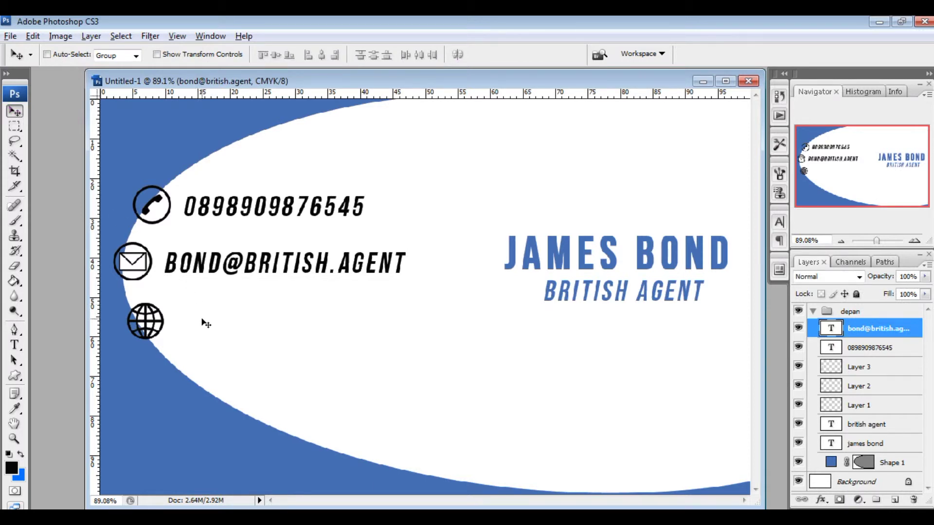
pyautogui.click(15, 345)
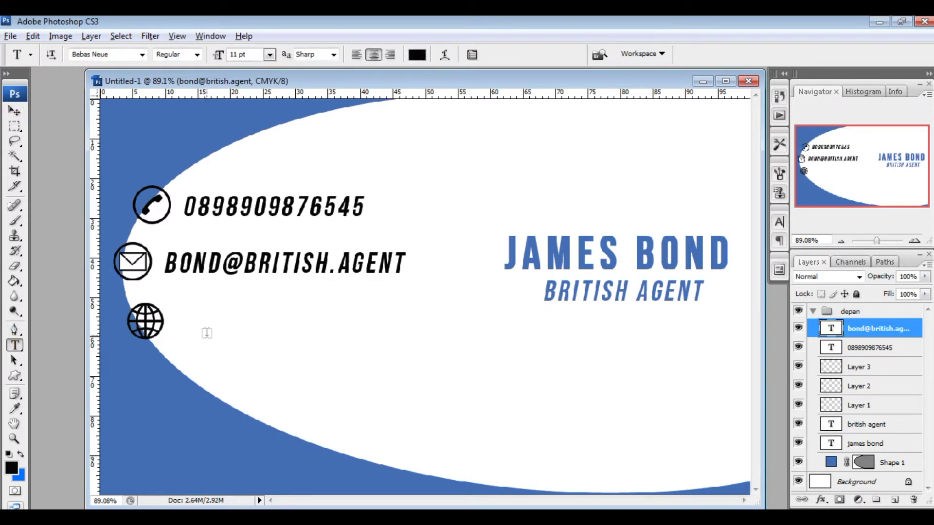
pyautogui.click(184, 324)
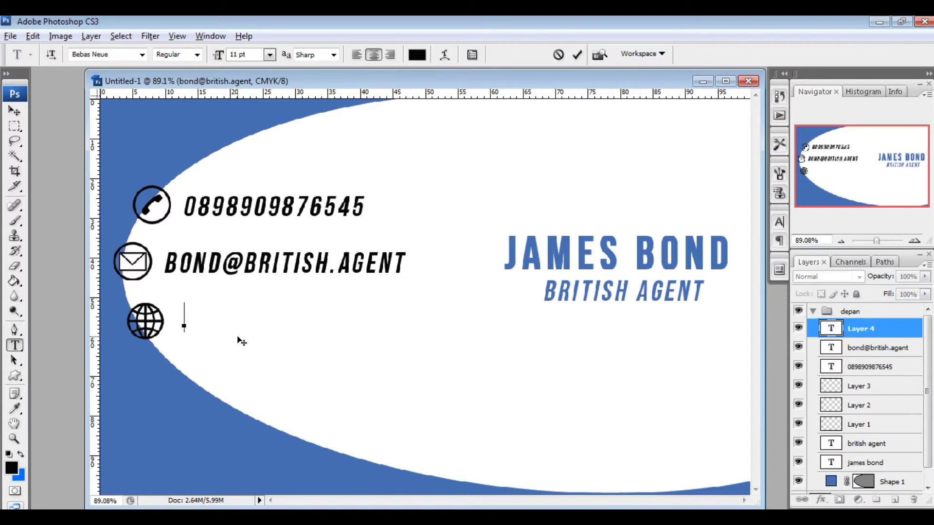
pyautogui.write('BOND')
pyautogui.press('BackSpace')
pyautogui.press('BackSpace')
pyautogui.press('BackSpace')
pyautogui.press('BackSpace')
pyautogui.write('www.BOND.COM')
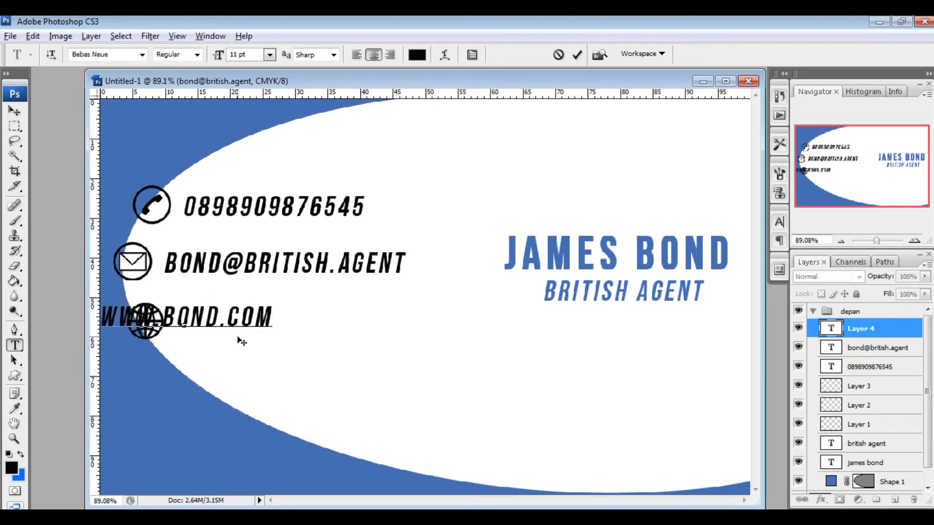
pyautogui.moveTo(207, 348); pyautogui.dragTo(297, 354)
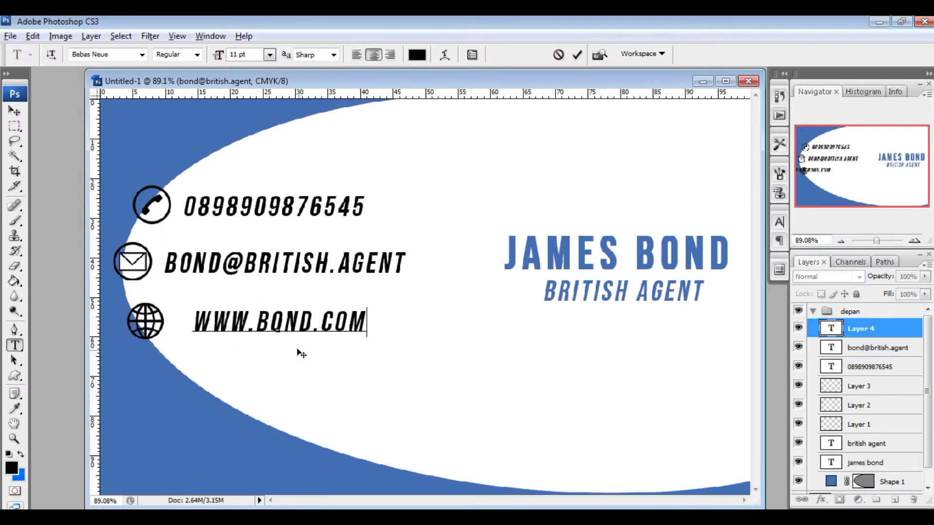
pyautogui.hotkey('ctrl', 'Return')
pyautogui.click(14, 115)
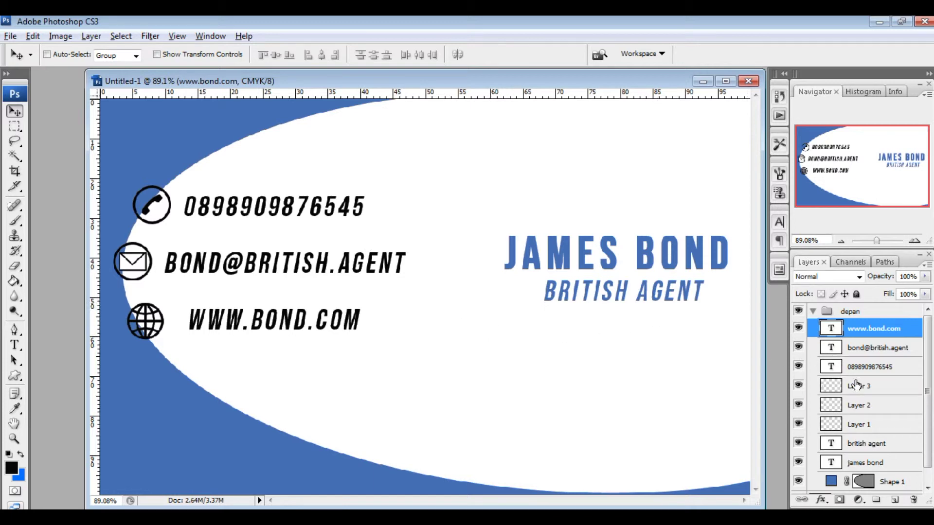
# Add a 100% opacity Drop Shadow to the james bond layer via Blending Options.
pyautogui.scroll(-1, 866, 392)
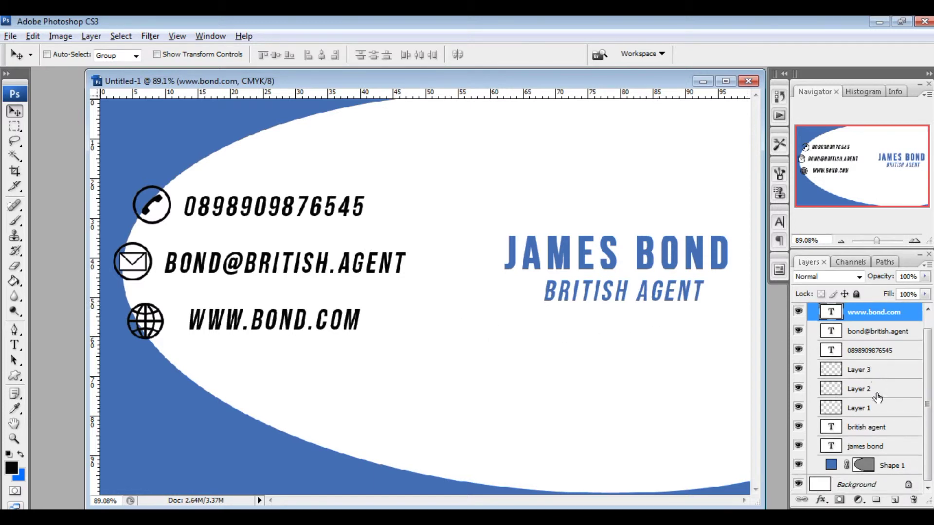
pyautogui.click(867, 447)
pyautogui.rightClick(868, 447)
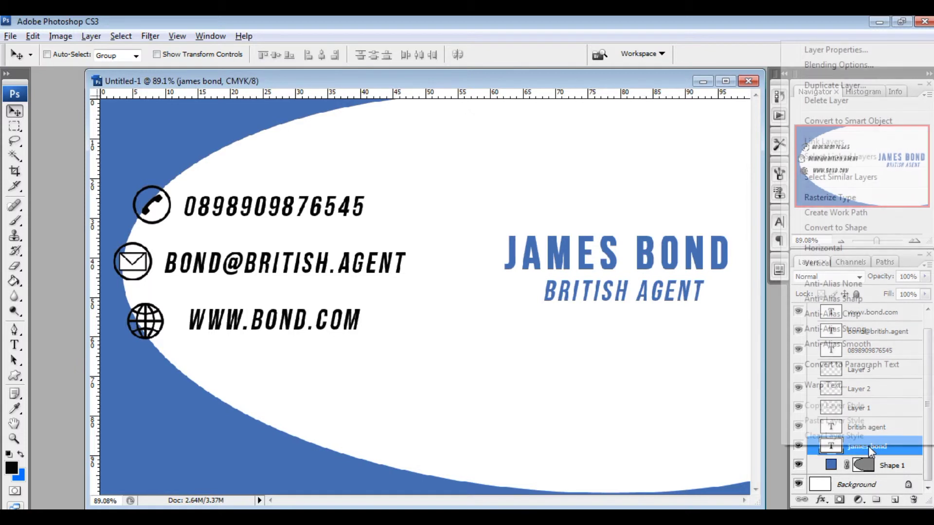
pyautogui.click(842, 67)
pyautogui.moveTo(709, 250)
pyautogui.mouseDown()
pyautogui.moveTo(233, 162)
pyautogui.moveTo(259, 122)
pyautogui.mouseUp()
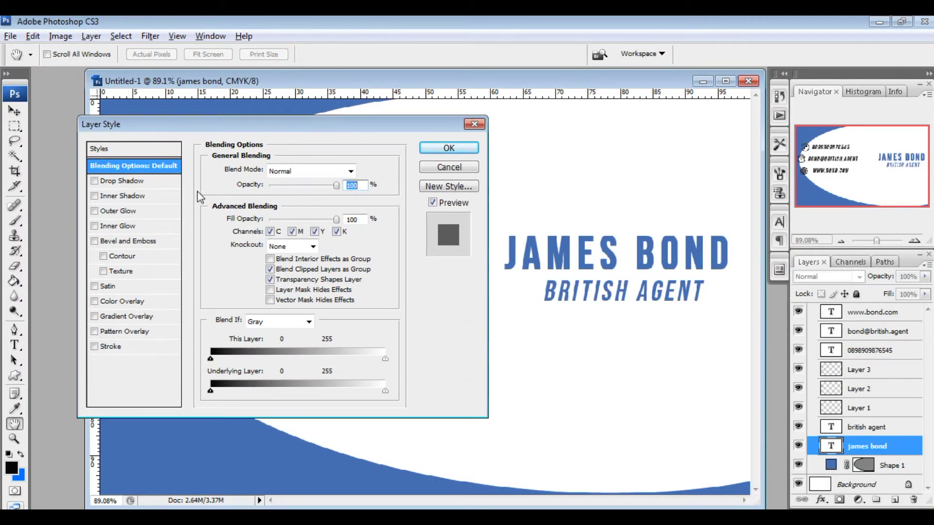
pyautogui.click(106, 183)
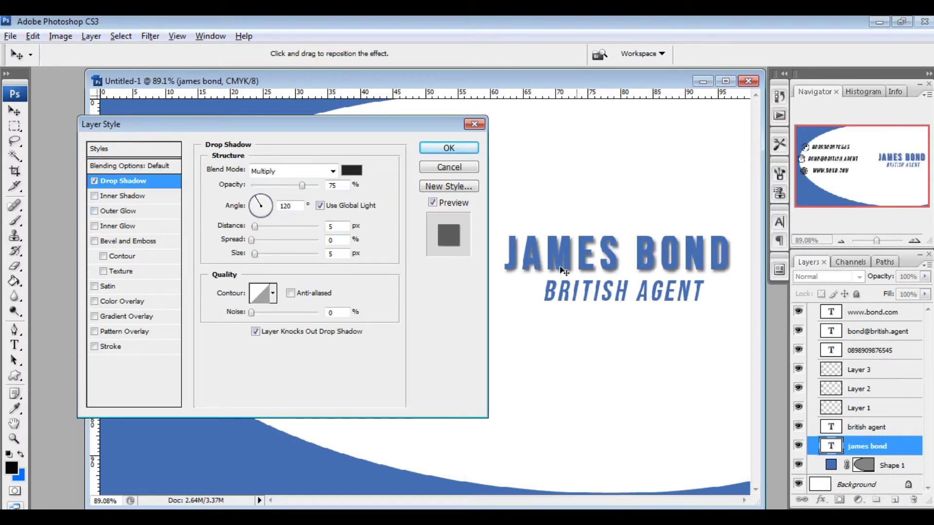
pyautogui.moveTo(301, 185); pyautogui.dragTo(334, 191)
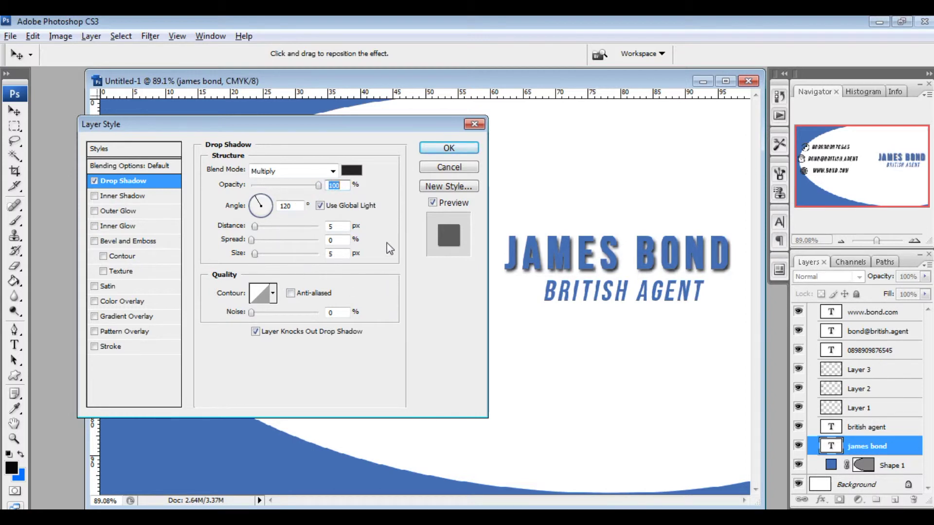
pyautogui.click(442, 154)
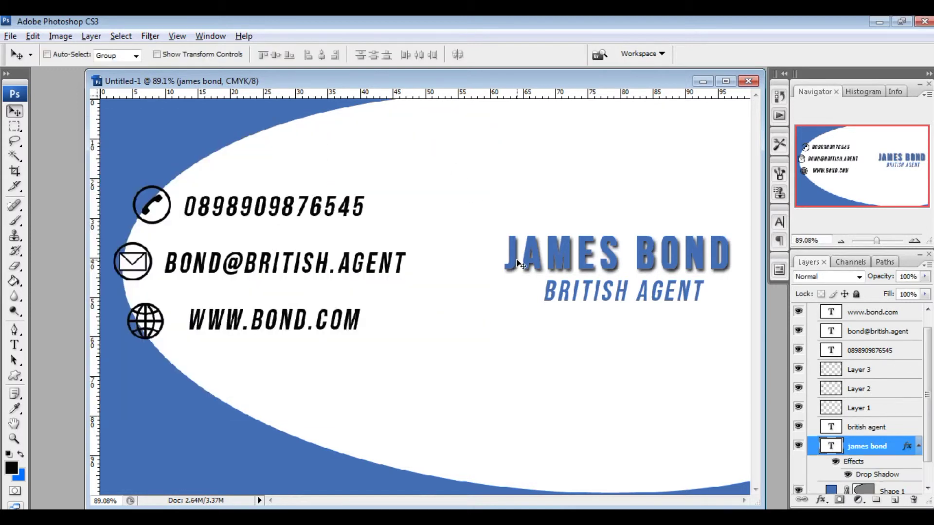
pyautogui.hotkey('ctrl', '-')
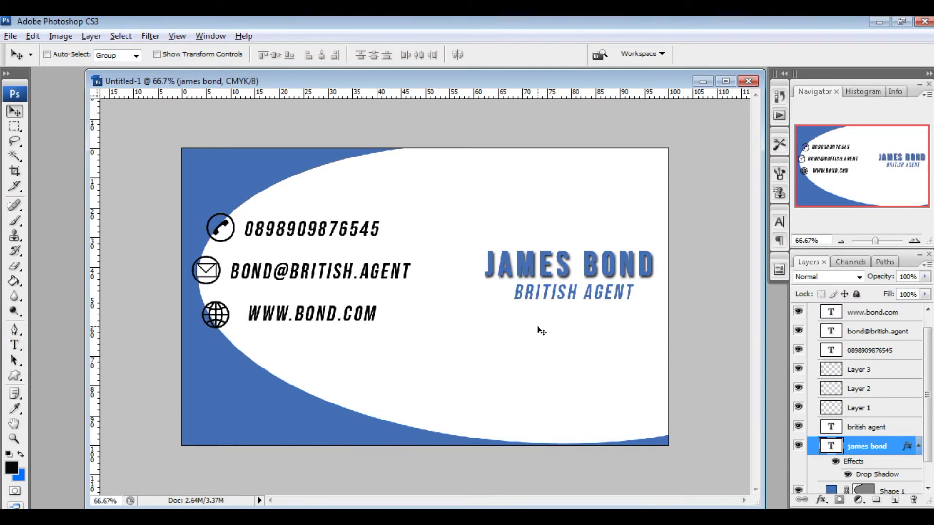
# Place a London text line on the lower-left blue area, its layer atop depan.
pyautogui.click(15, 346)
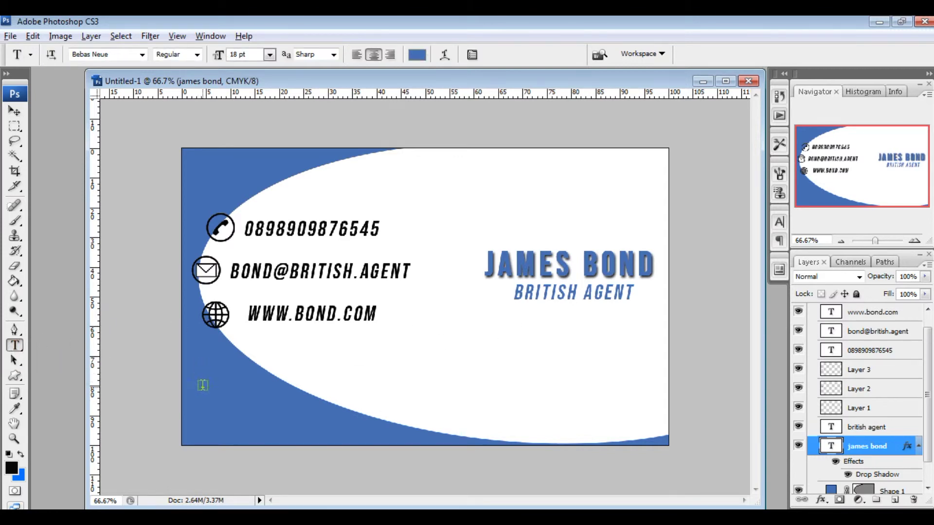
pyautogui.click(201, 389)
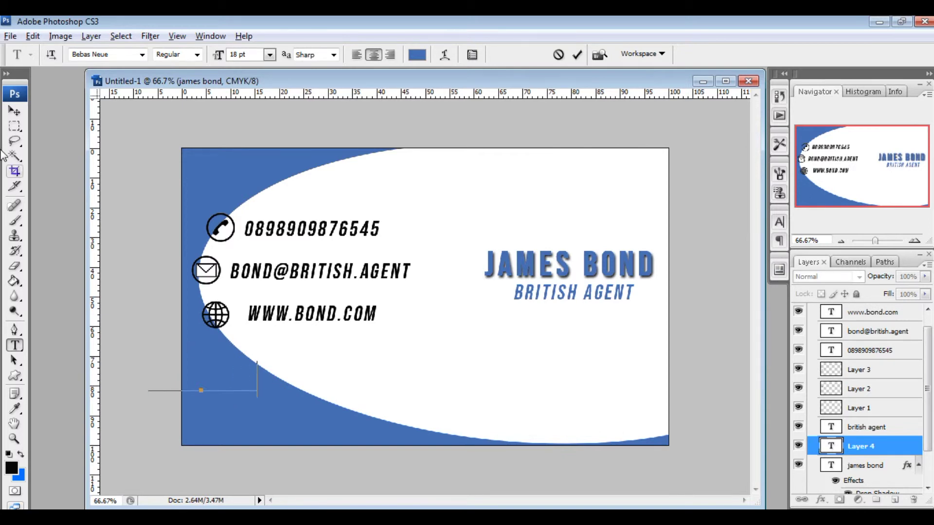
pyautogui.click(14, 111)
pyautogui.moveTo(213, 398); pyautogui.dragTo(261, 393)
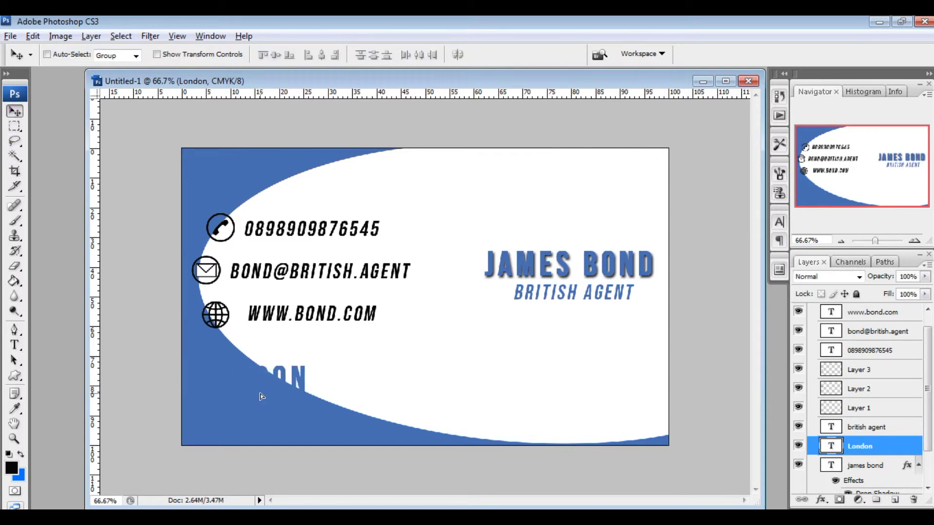
pyautogui.moveTo(857, 449)
pyautogui.mouseDown()
pyautogui.moveTo(882, 322)
pyautogui.moveTo(869, 333)
pyautogui.mouseUp()
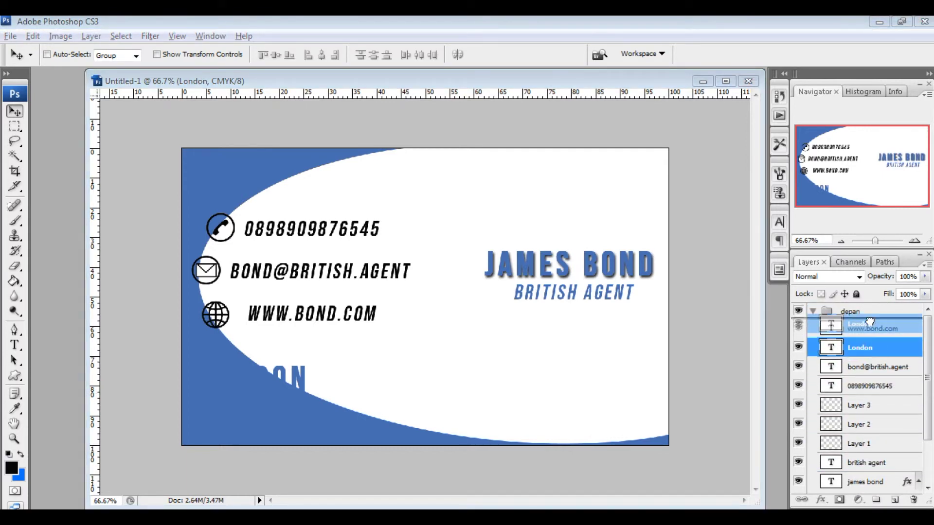
pyautogui.moveTo(870, 333); pyautogui.dragTo(869, 323)
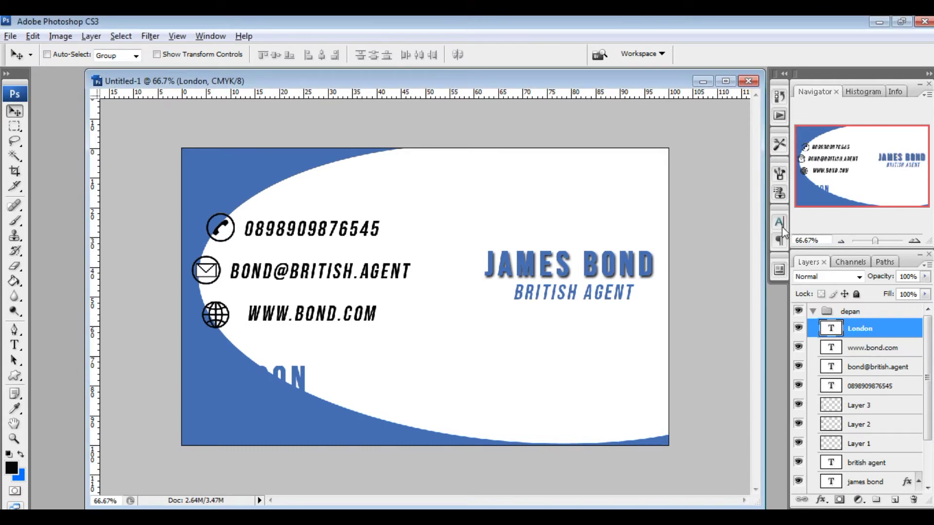
# In the Character panel, make LONDON white (ffffff) and 10 pt, with Faux Bold off.
pyautogui.click(210, 37)
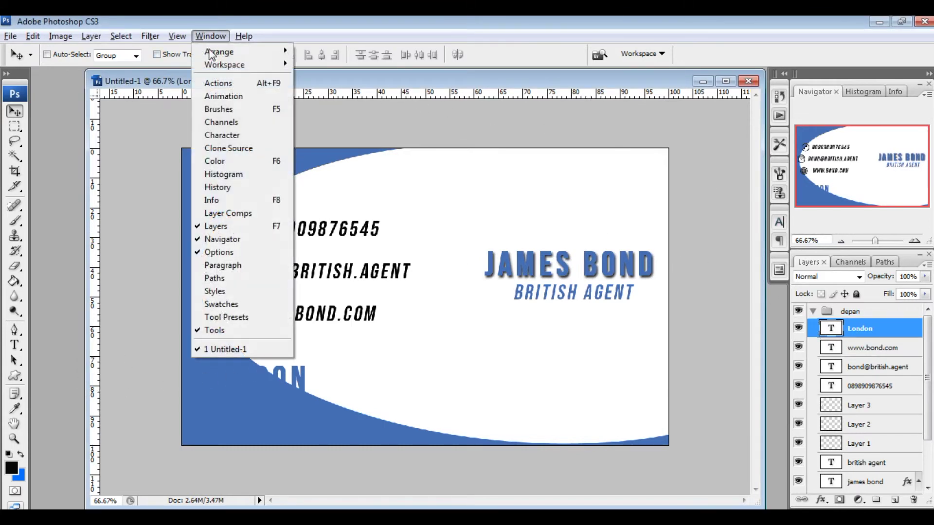
pyautogui.click(228, 135)
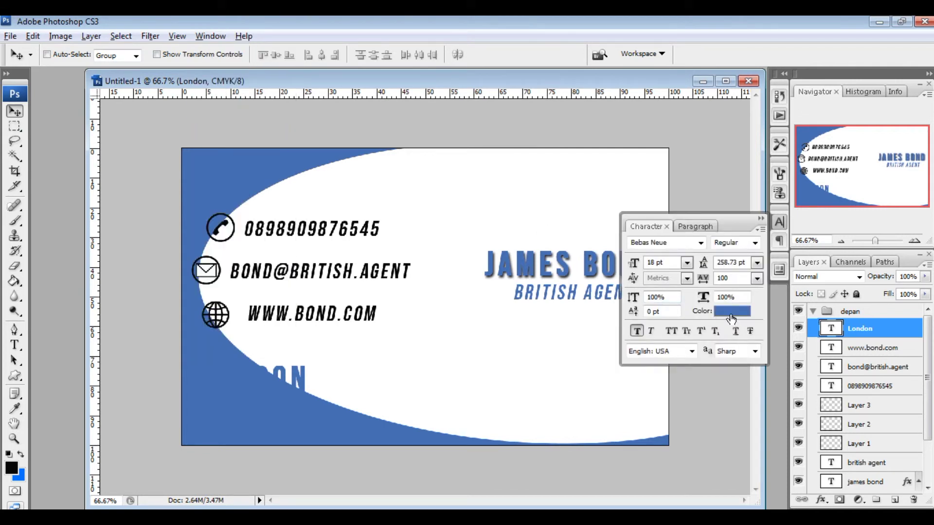
pyautogui.click(731, 311)
pyautogui.click(290, 135)
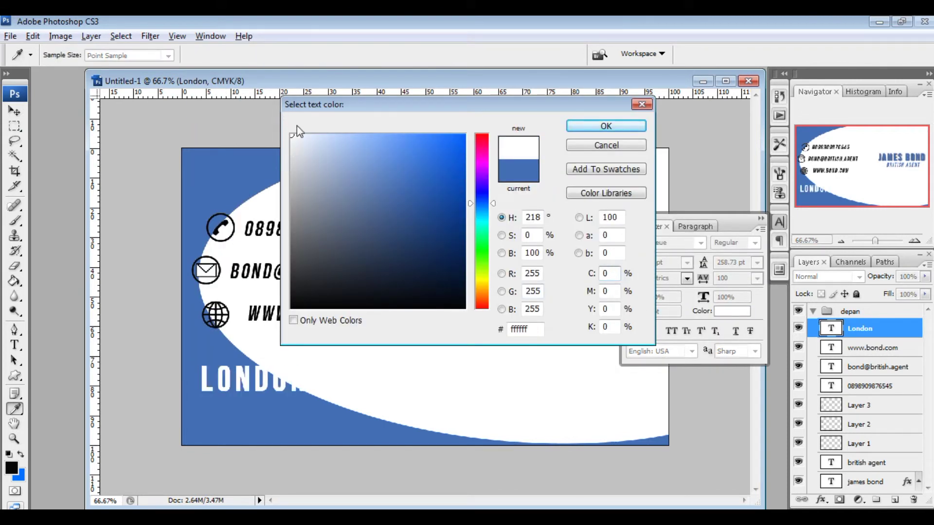
pyautogui.click(606, 126)
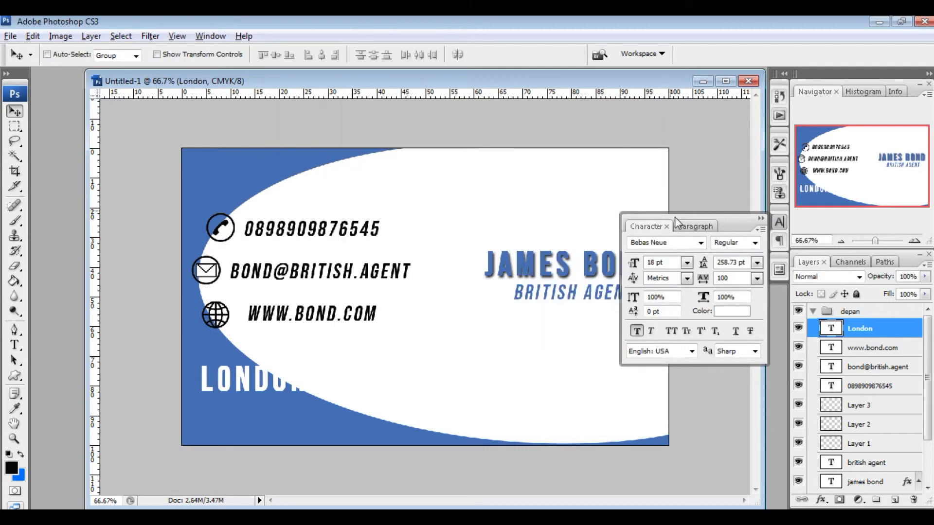
pyautogui.click(687, 263)
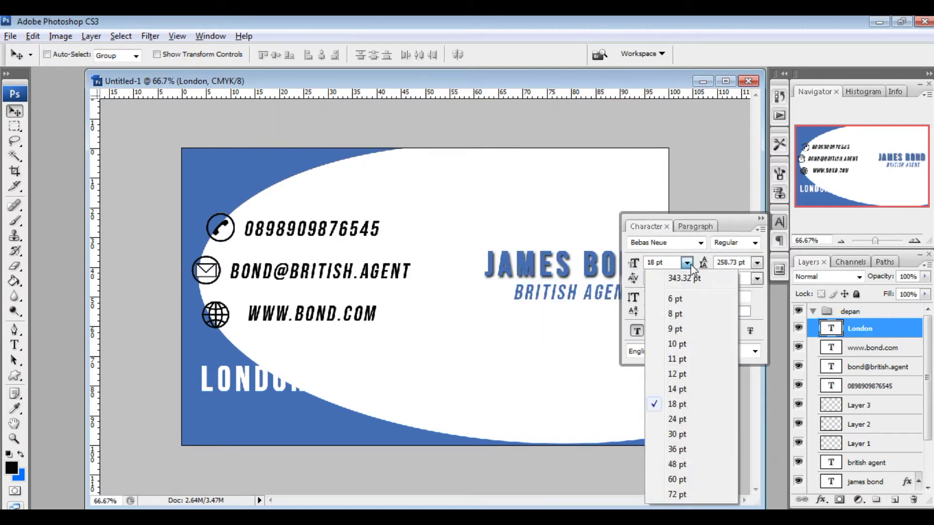
pyautogui.click(677, 345)
pyautogui.click(637, 332)
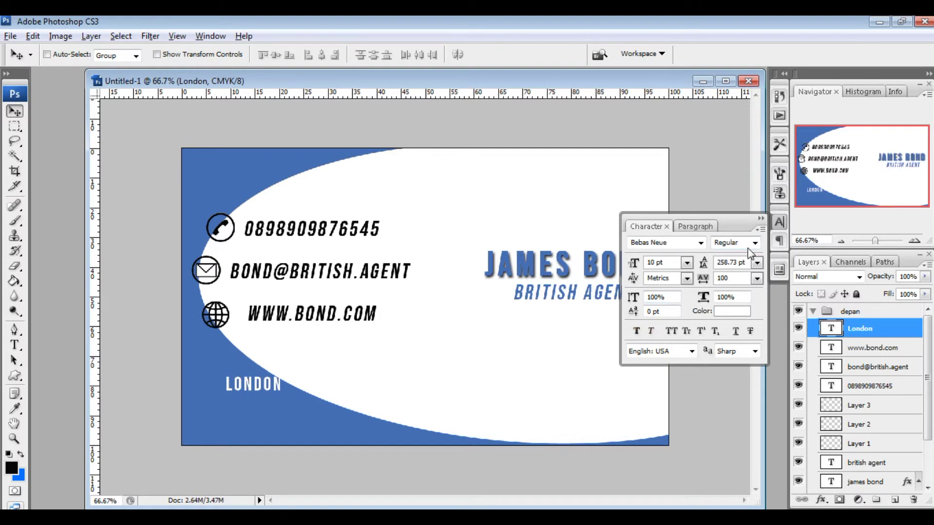
# Move LONDON down toward the card's bottom-left corner and start editing its text.
pyautogui.click(761, 218)
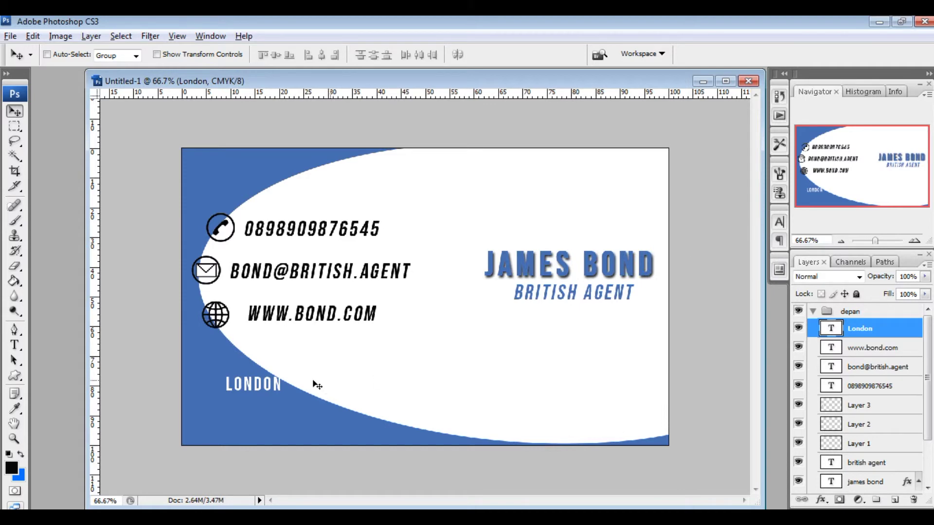
pyautogui.moveTo(267, 390); pyautogui.dragTo(243, 413)
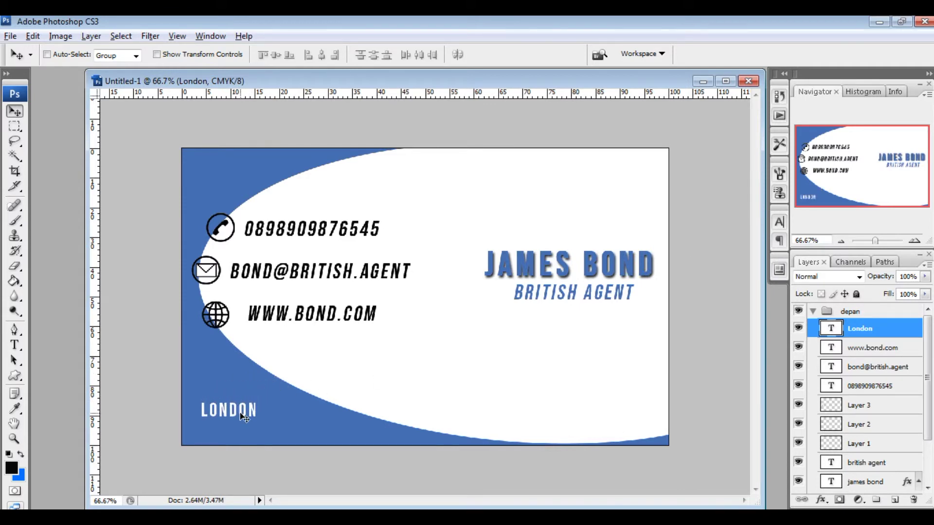
pyautogui.press('t')
pyautogui.click(253, 410)
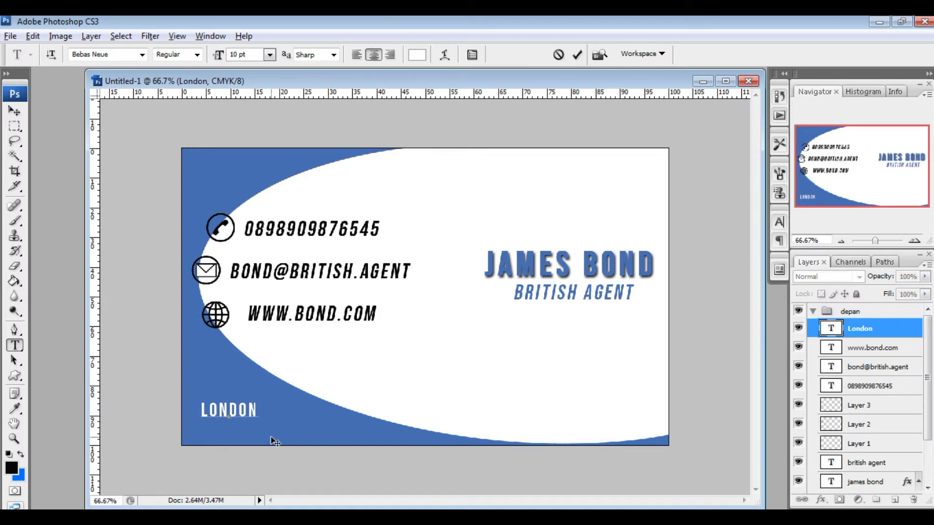
# Append ' STREET 21' to read LONDON STREET 21, commit it, and fit it inside the card.
pyautogui.write('S')
pyautogui.press('BackSpace')
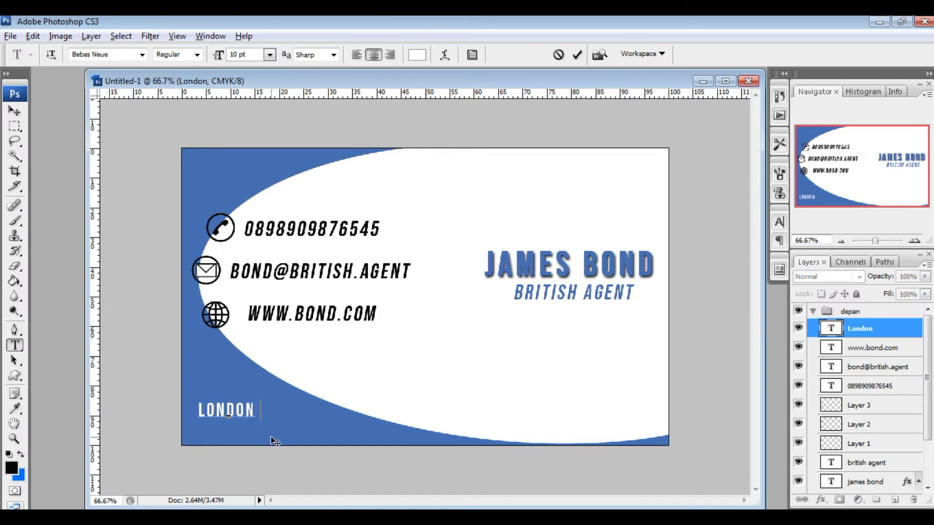
pyautogui.write('STREET')
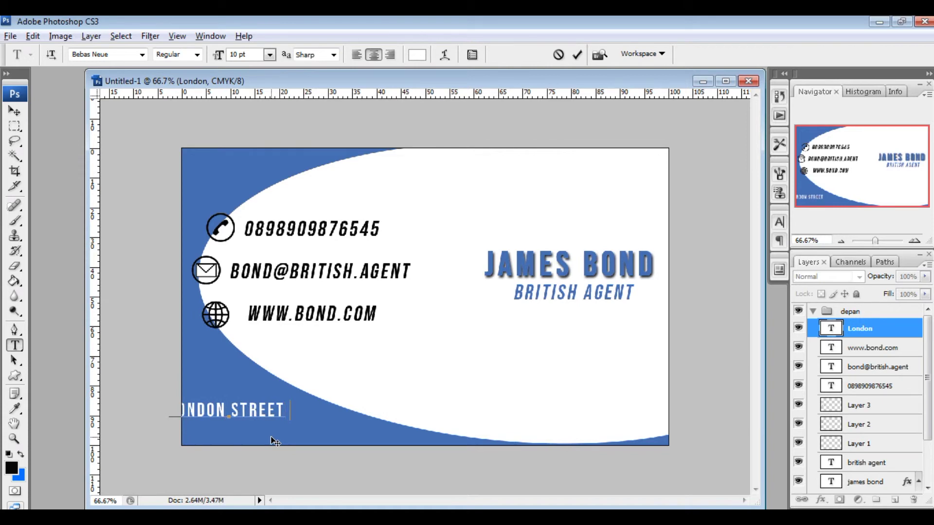
pyautogui.write(' 21')
pyautogui.moveTo(235, 435); pyautogui.dragTo(274, 445)
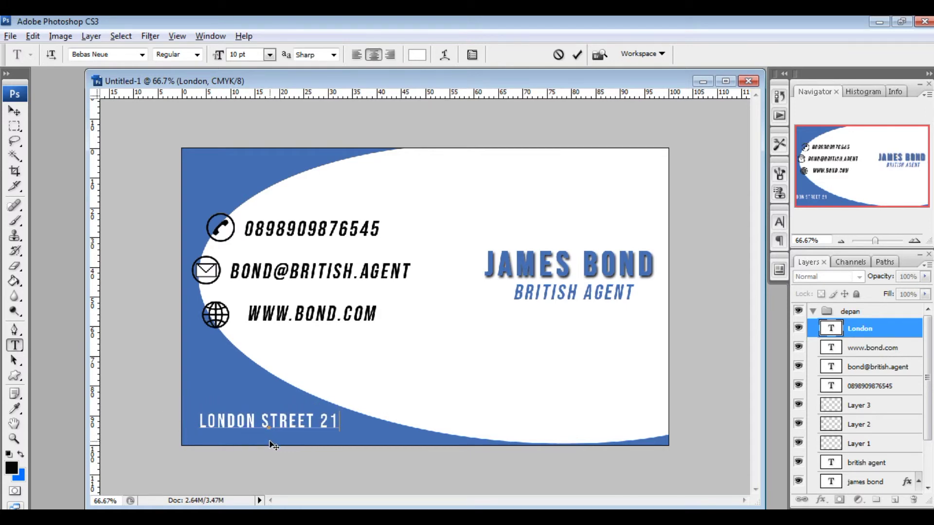
pyautogui.click(15, 110)
pyautogui.moveTo(272, 411); pyautogui.dragTo(280, 423)
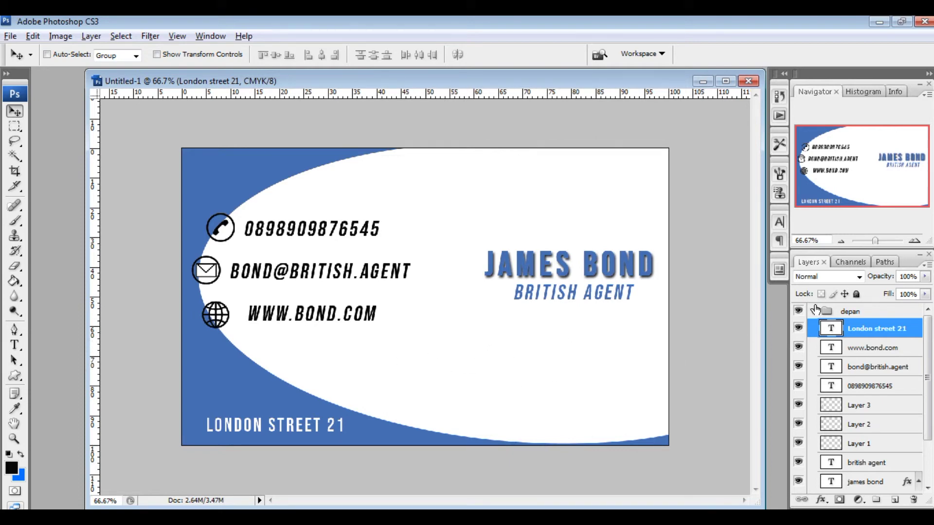
# Collapse depan, add a new layer group renamed belakang, and hide the depan group.
pyautogui.click(812, 311)
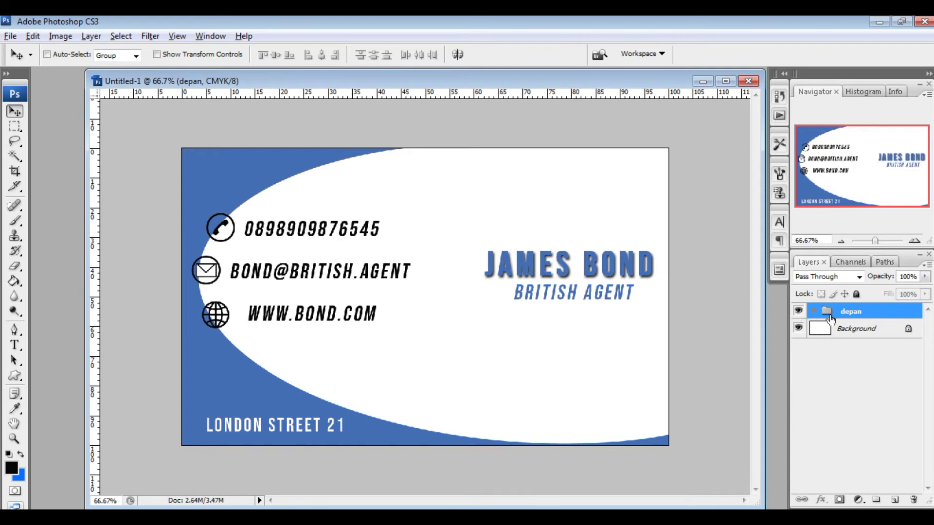
pyautogui.click(875, 501)
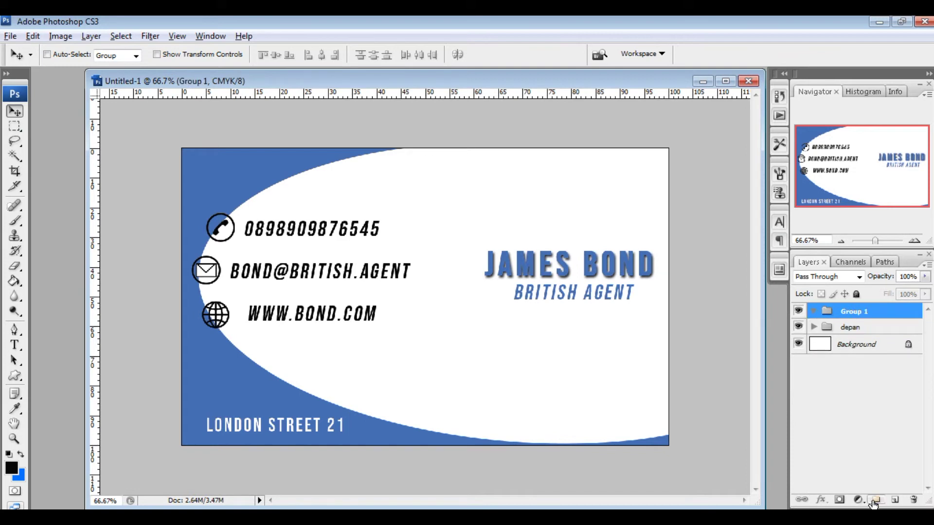
pyautogui.doubleClick(853, 311)
pyautogui.write('belakan')
pyautogui.write('g')
pyautogui.press('Return')
pyautogui.click(798, 327)
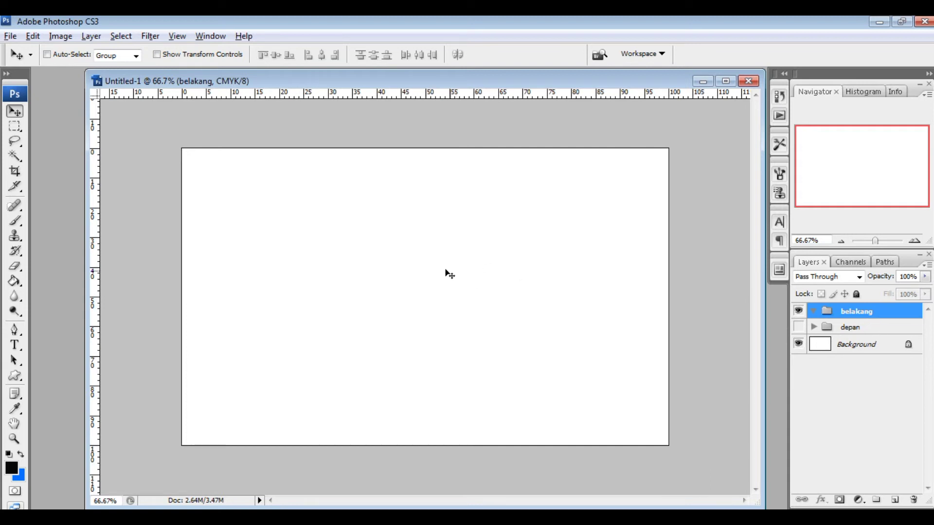
pyautogui.click(14, 344)
# Draw a blue rectangle (Shape 2) over the entire back-side canvas with the Rectangle Tool.
pyautogui.click(14, 375)
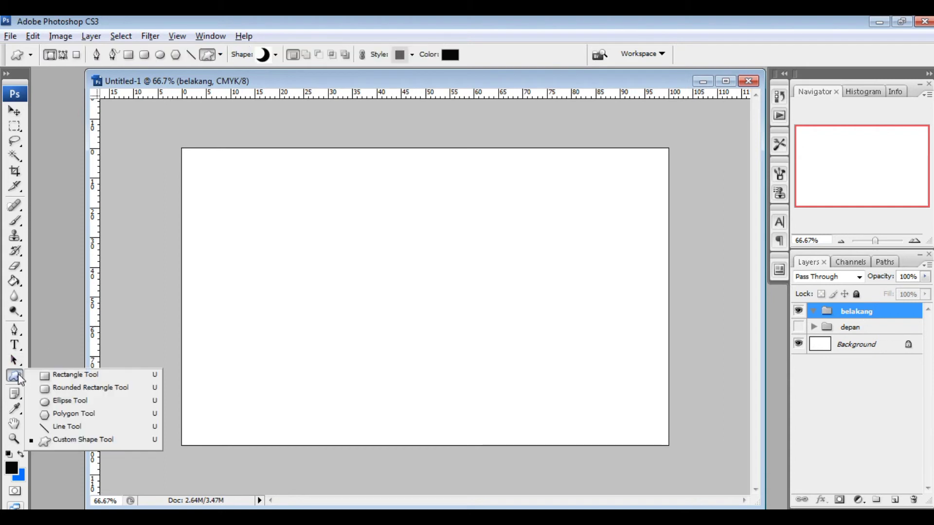
pyautogui.click(73, 375)
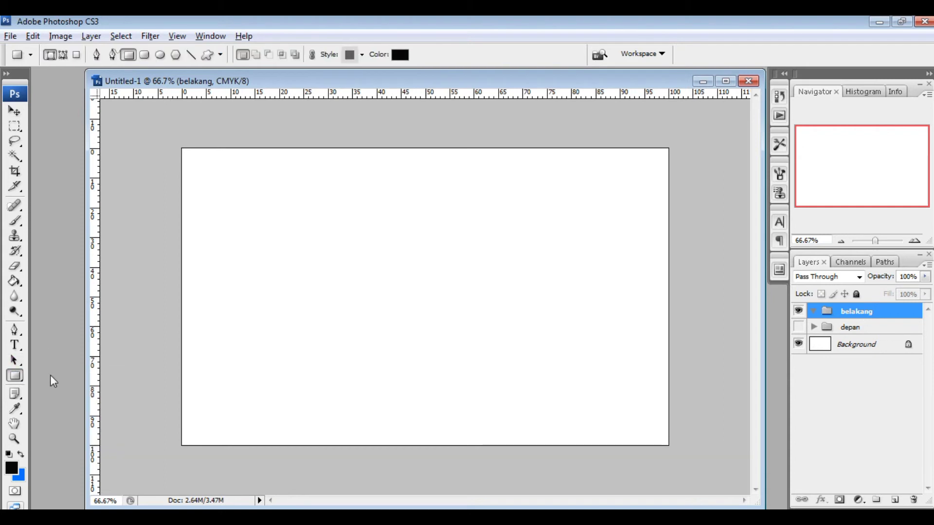
pyautogui.click(21, 454)
pyautogui.moveTo(183, 155)
pyautogui.mouseDown()
pyautogui.moveTo(639, 440)
pyautogui.moveTo(670, 447)
pyautogui.mouseUp()
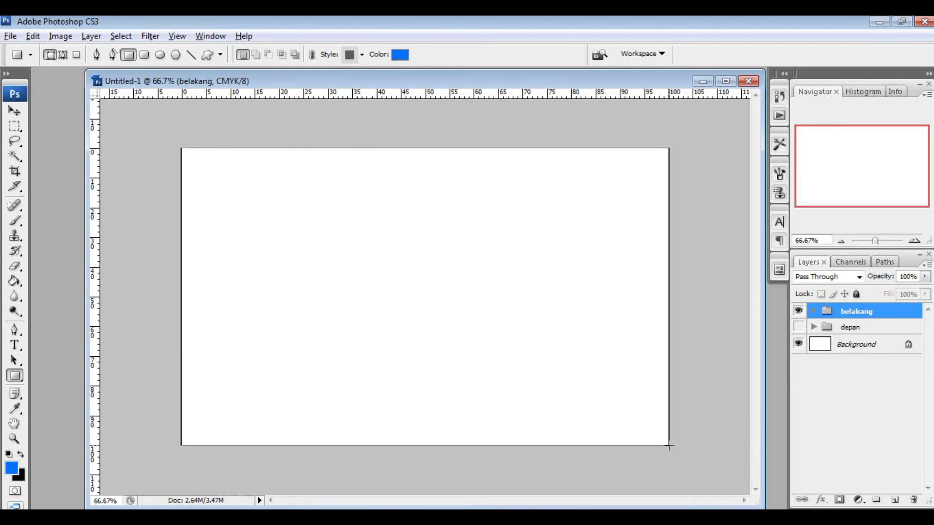
pyautogui.moveTo(670, 447); pyautogui.dragTo(669, 446)
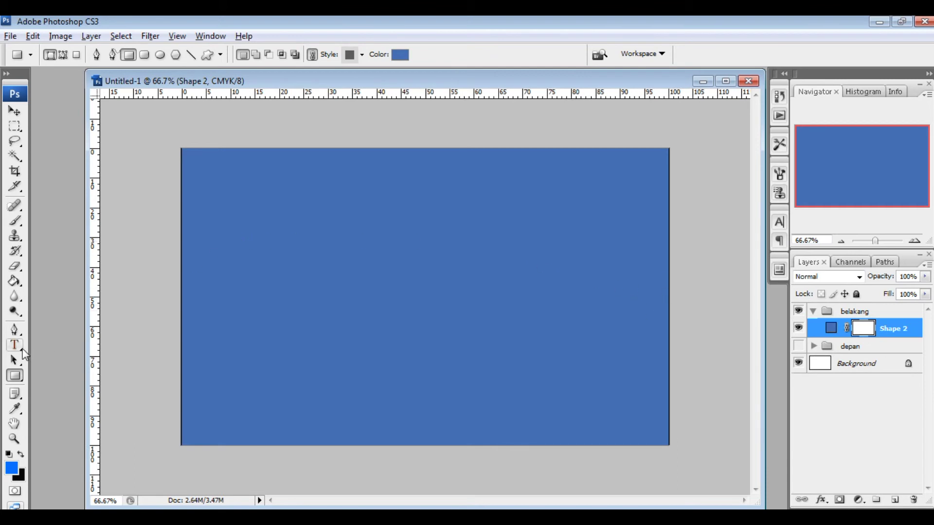
pyautogui.click(21, 348)
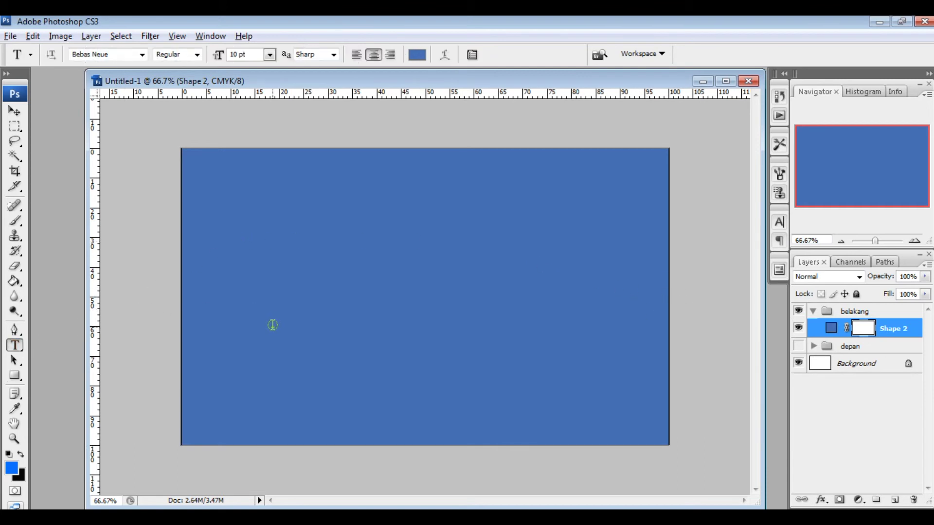
# Commit the 007 text, colour it white (#ffffff), and shift it down and right.
pyautogui.click(370, 471)
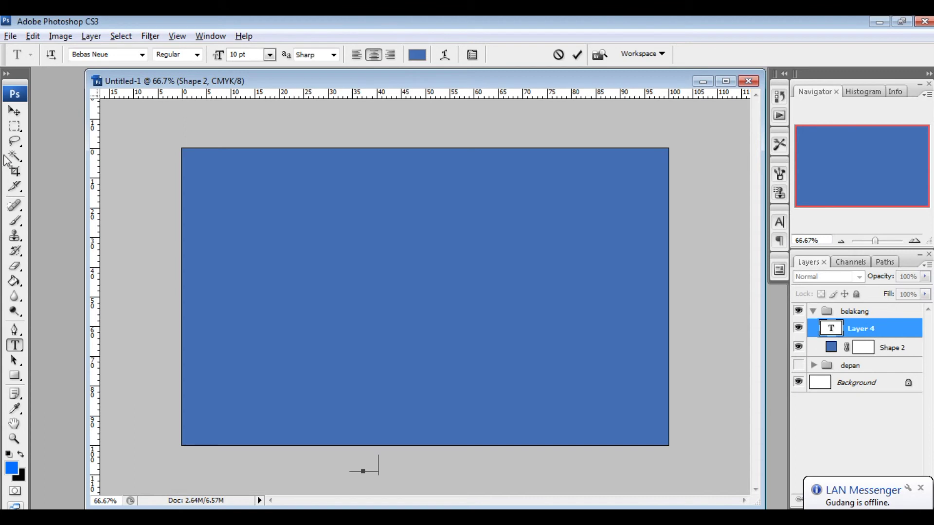
pyautogui.click(15, 111)
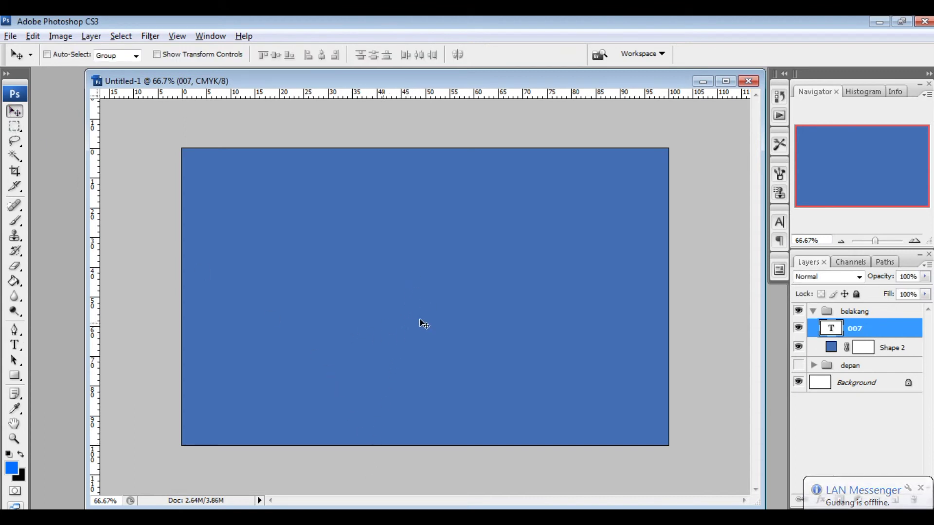
pyautogui.click(781, 224)
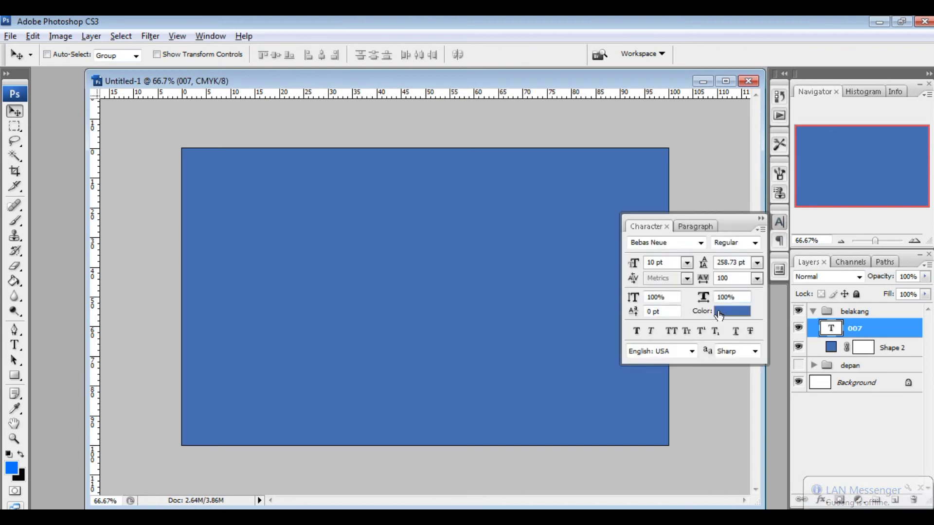
pyautogui.click(720, 311)
pyautogui.moveTo(351, 214); pyautogui.dragTo(287, 132)
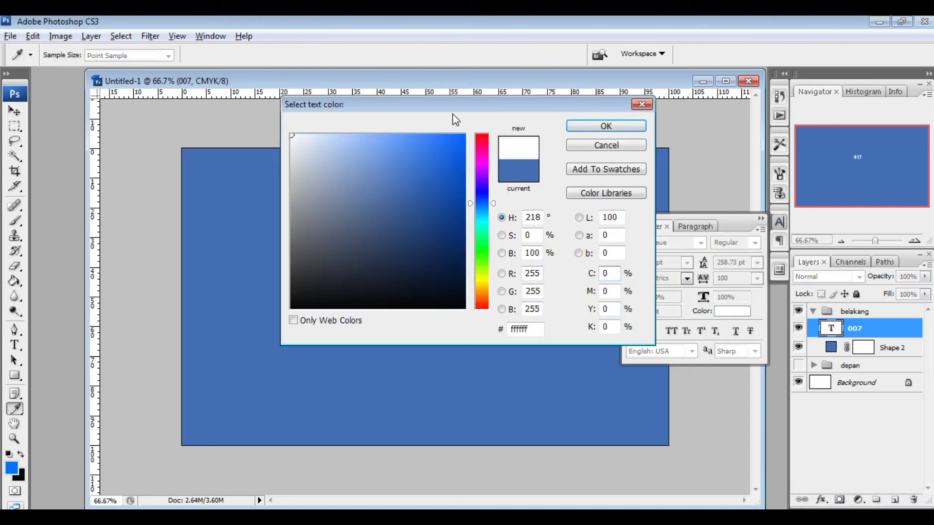
pyautogui.click(632, 127)
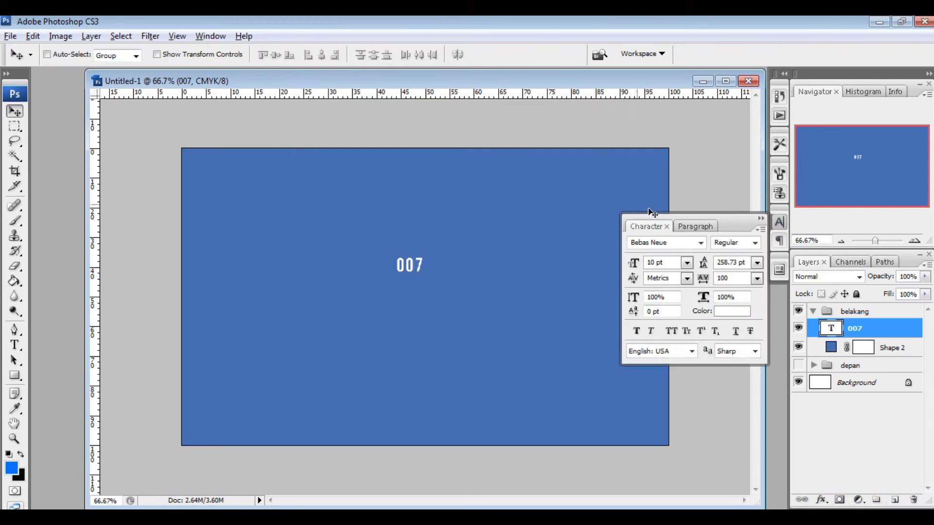
pyautogui.click(761, 219)
pyautogui.moveTo(424, 275); pyautogui.dragTo(437, 289)
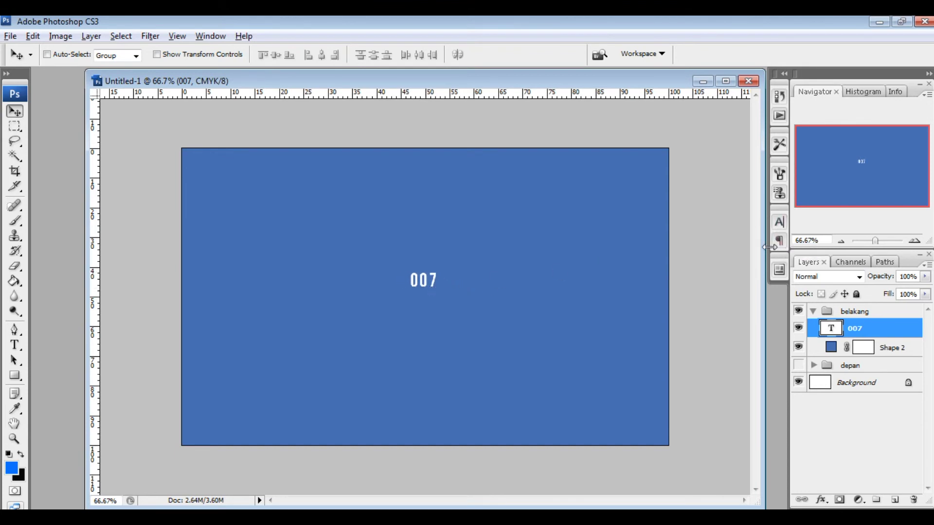
# Set 007 to 48 pt with Faux Italic and centre it on the card.
pyautogui.click(778, 223)
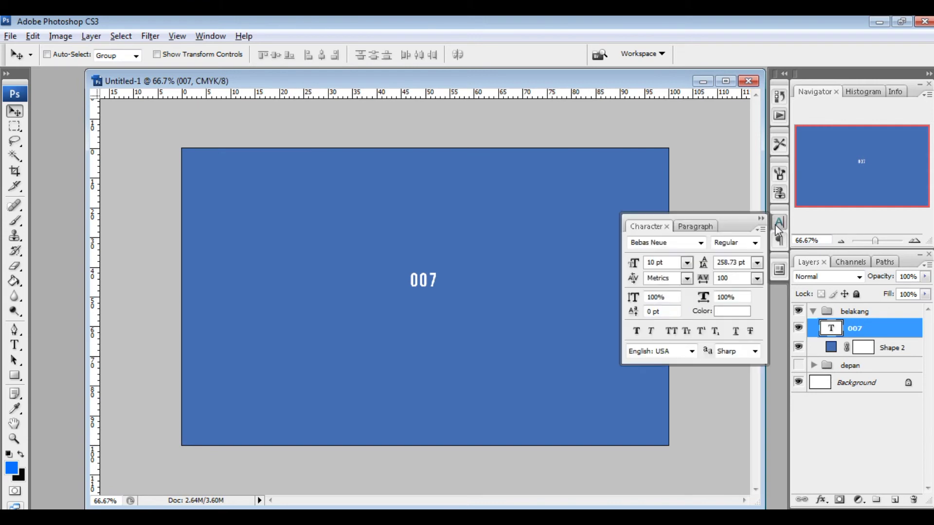
pyautogui.click(686, 263)
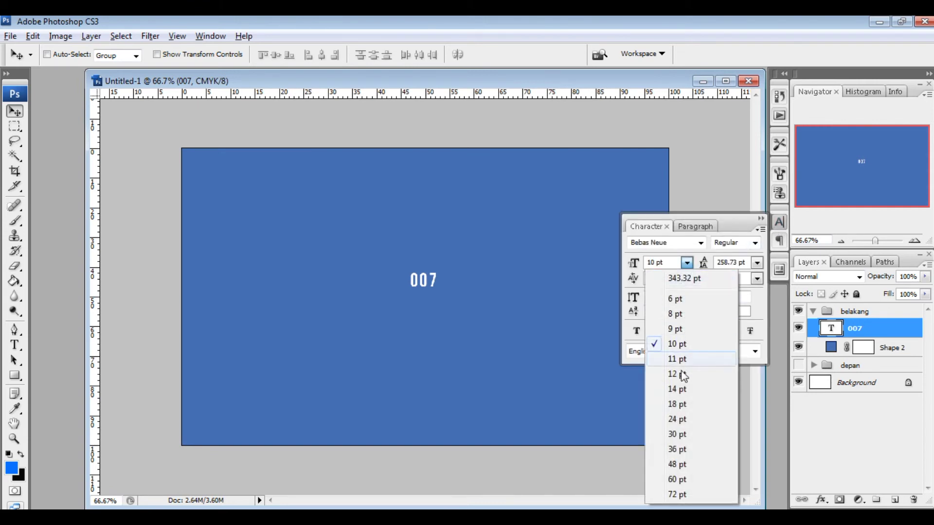
pyautogui.click(662, 477)
pyautogui.moveTo(468, 303); pyautogui.dragTo(452, 322)
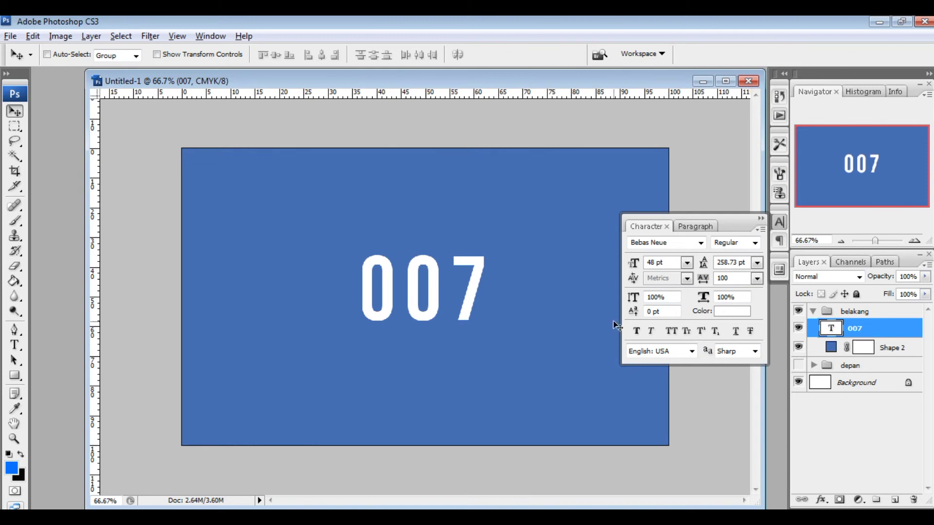
pyautogui.click(650, 331)
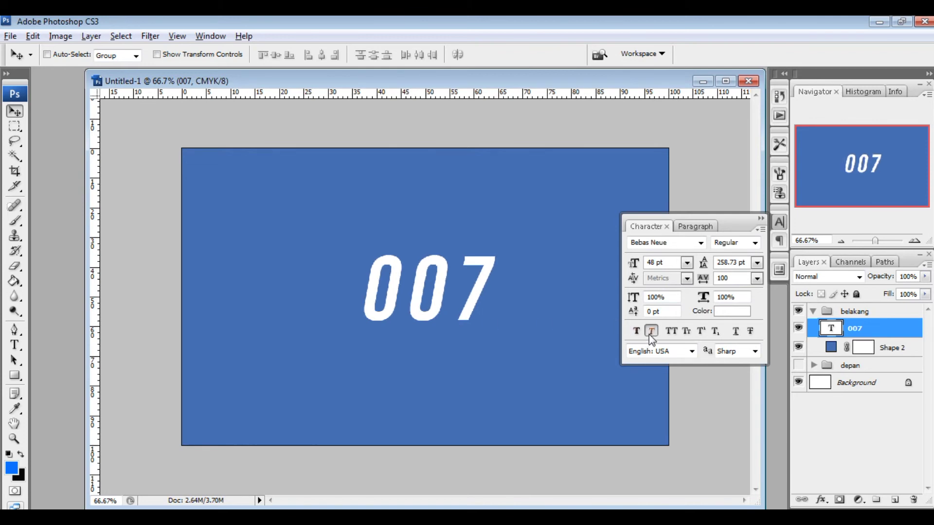
pyautogui.click(761, 219)
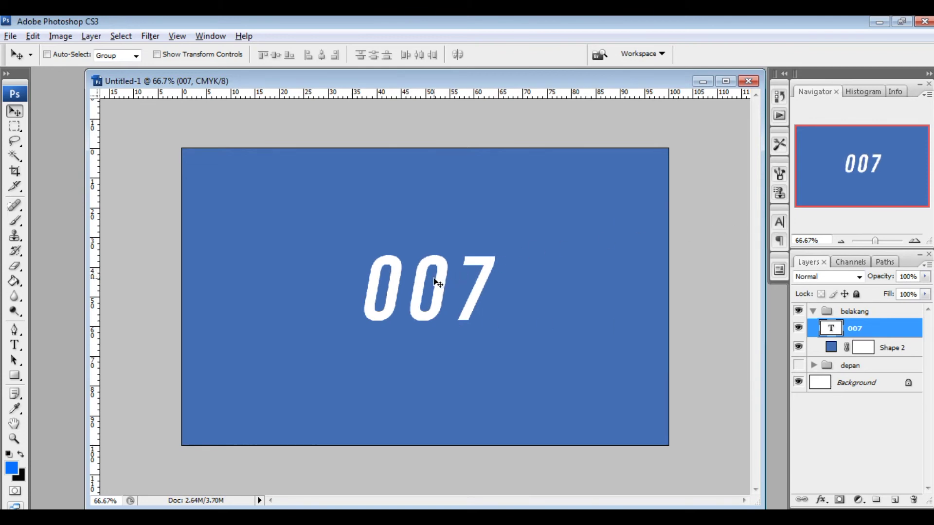
pyautogui.moveTo(427, 280); pyautogui.dragTo(423, 280)
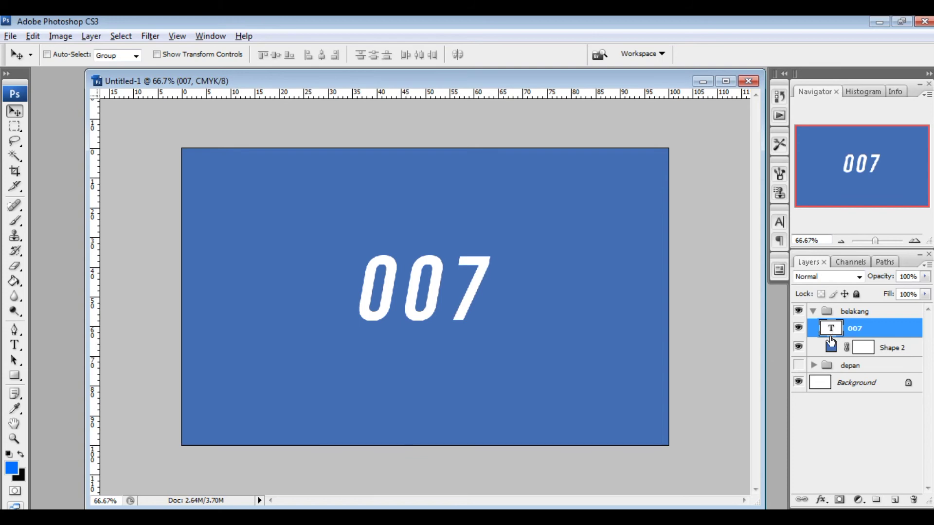
pyautogui.click(812, 312)
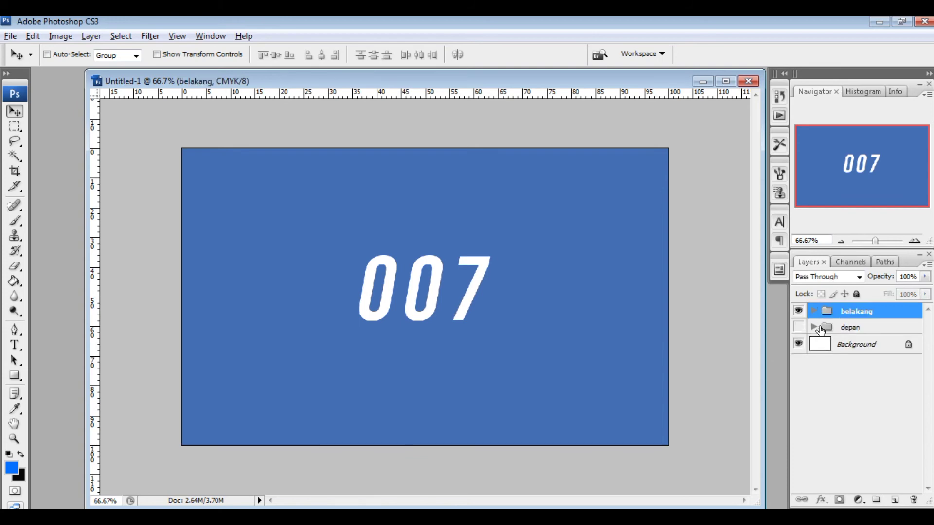
pyautogui.click(799, 313)
pyautogui.click(798, 327)
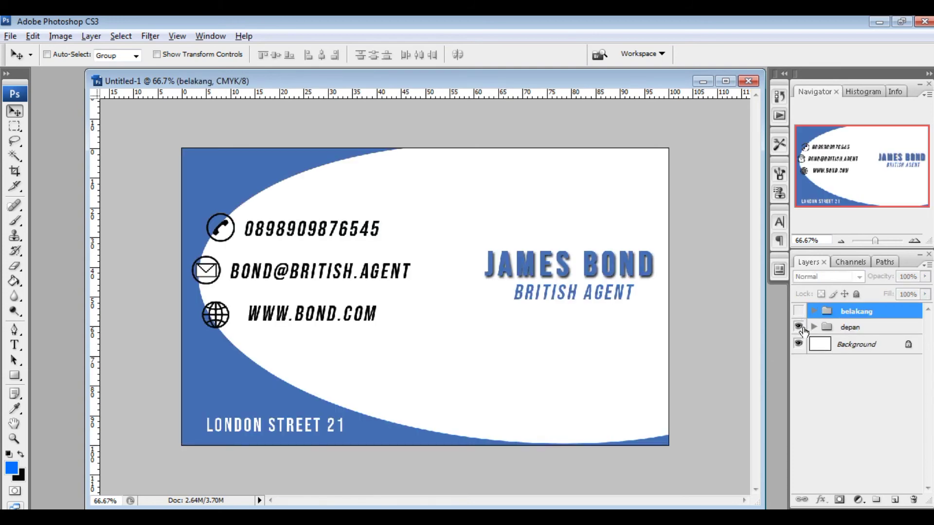
pyautogui.click(798, 328)
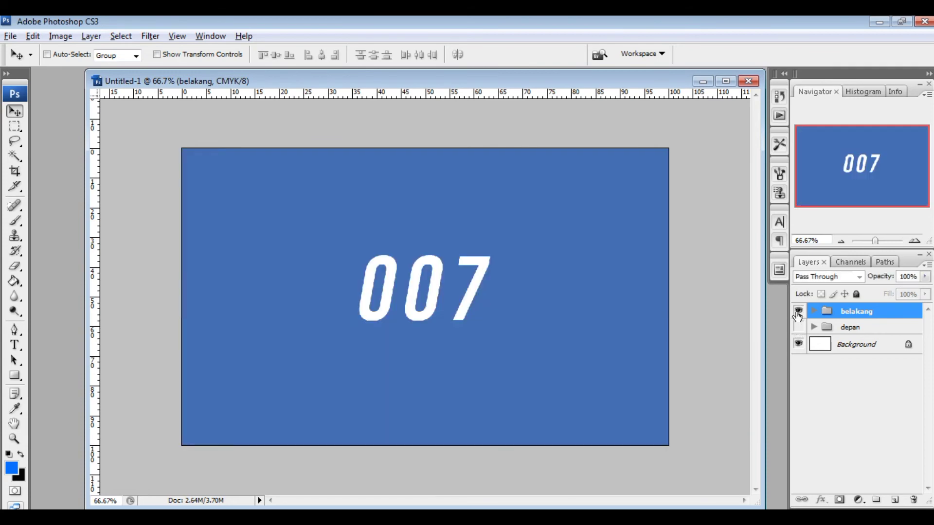
pyautogui.click(798, 312)
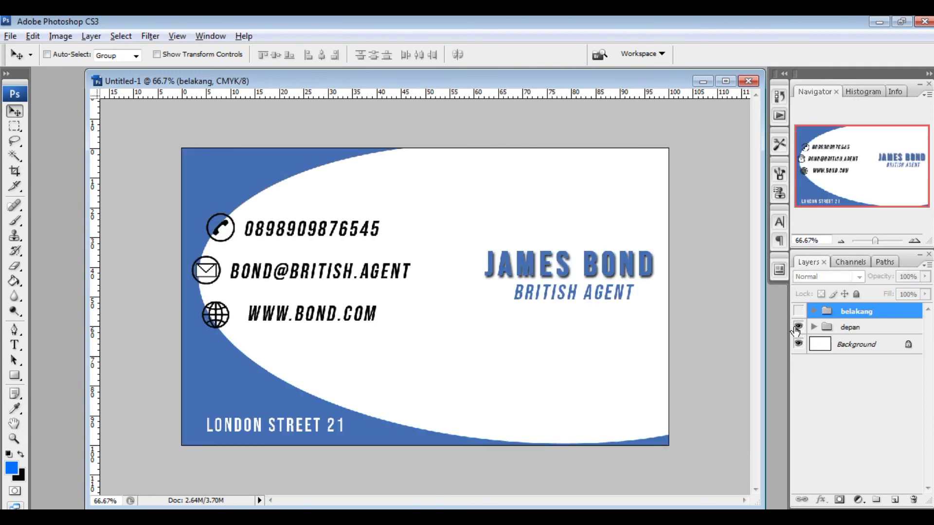
pyautogui.click(797, 328)
pyautogui.click(799, 311)
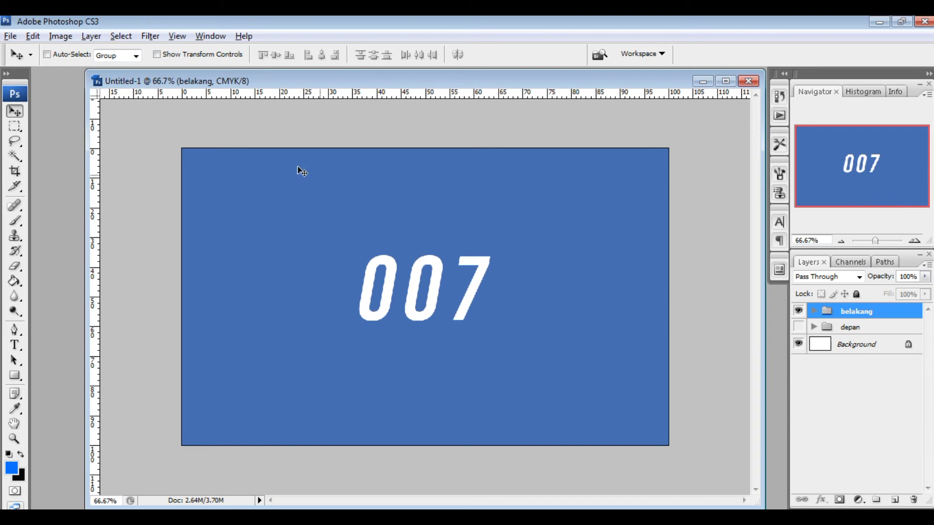
pyautogui.click(11, 36)
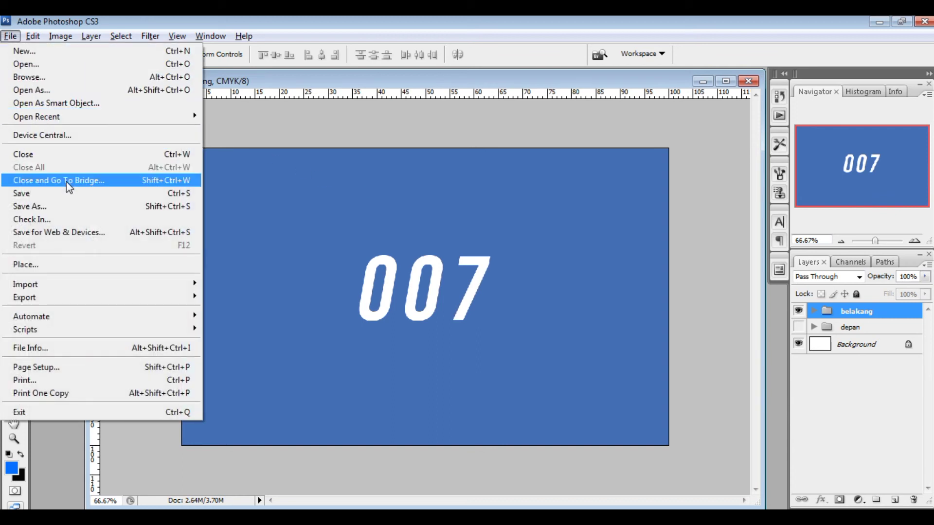
# Save the back side as JPEG 'belakang', then hide belakang and show the depan group.
pyautogui.click(70, 205)
pyautogui.click(427, 303)
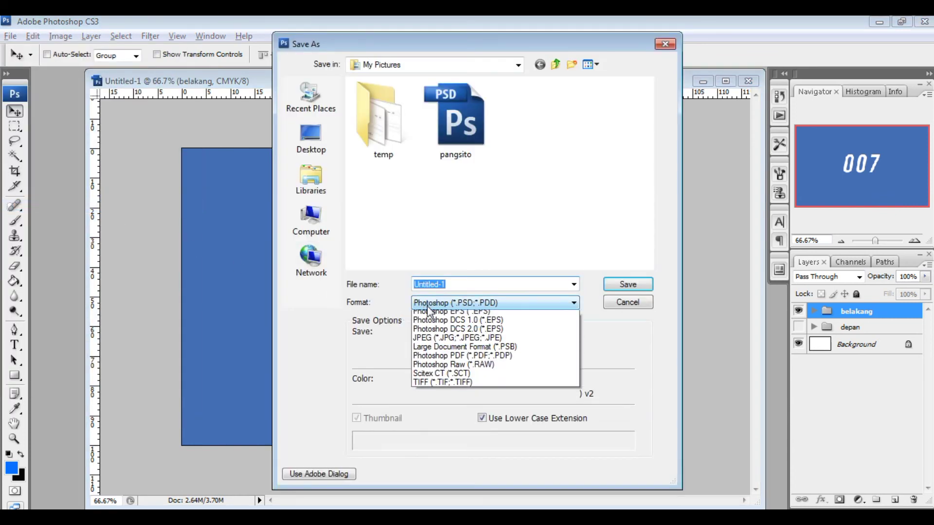
pyautogui.click(474, 351)
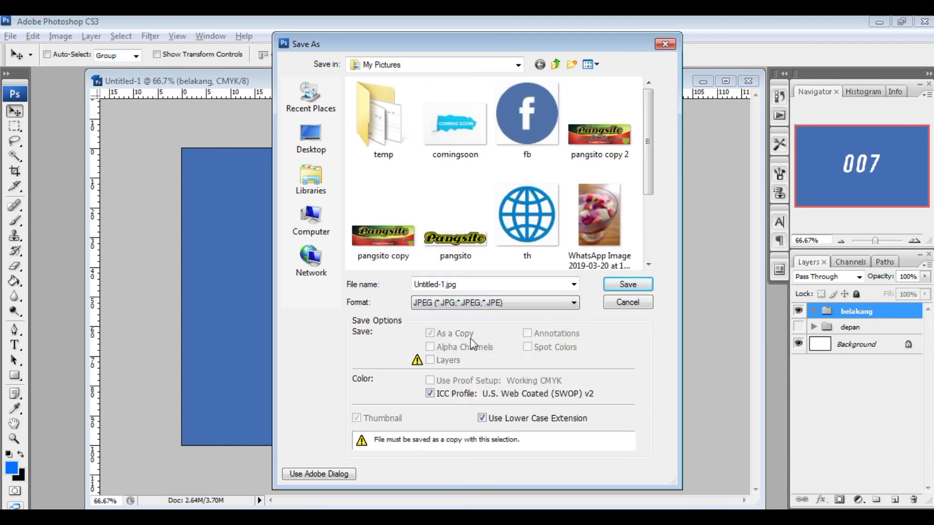
pyautogui.click(597, 67)
pyautogui.click(609, 141)
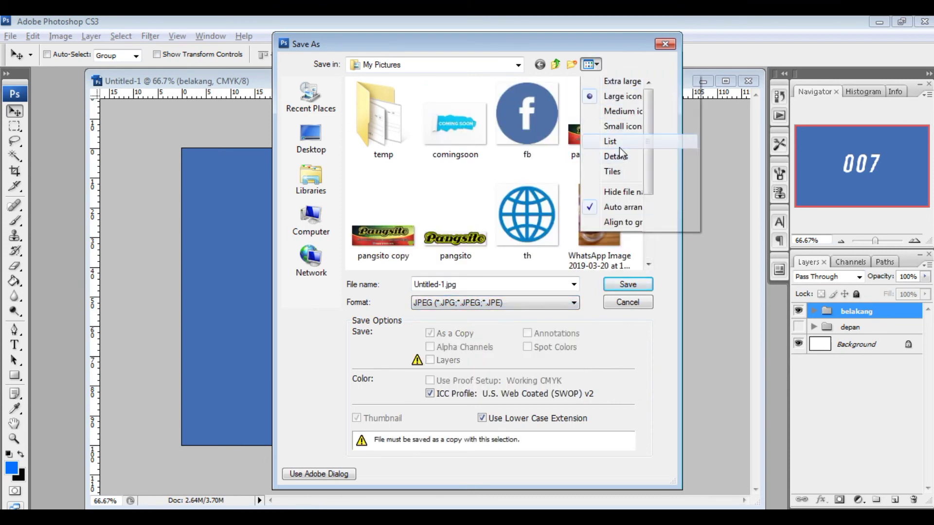
pyautogui.doubleClick(466, 284)
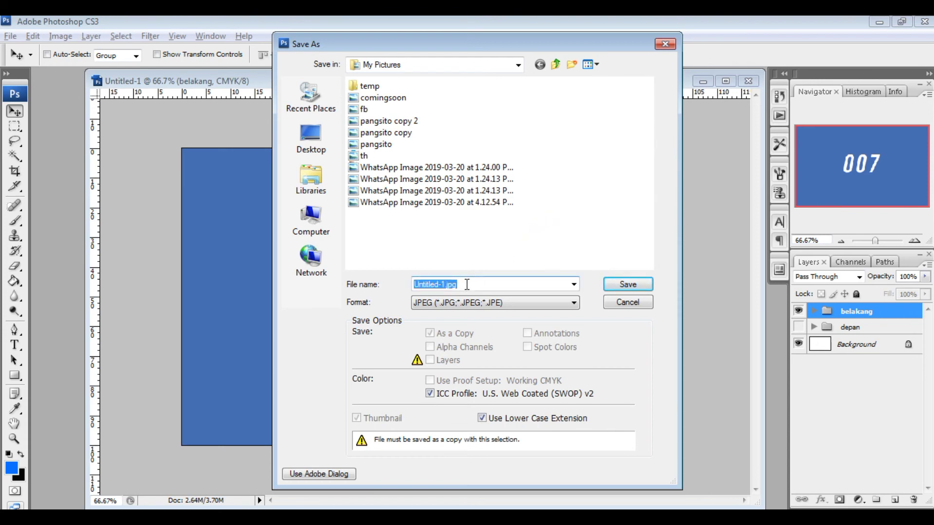
pyautogui.write('belakang')
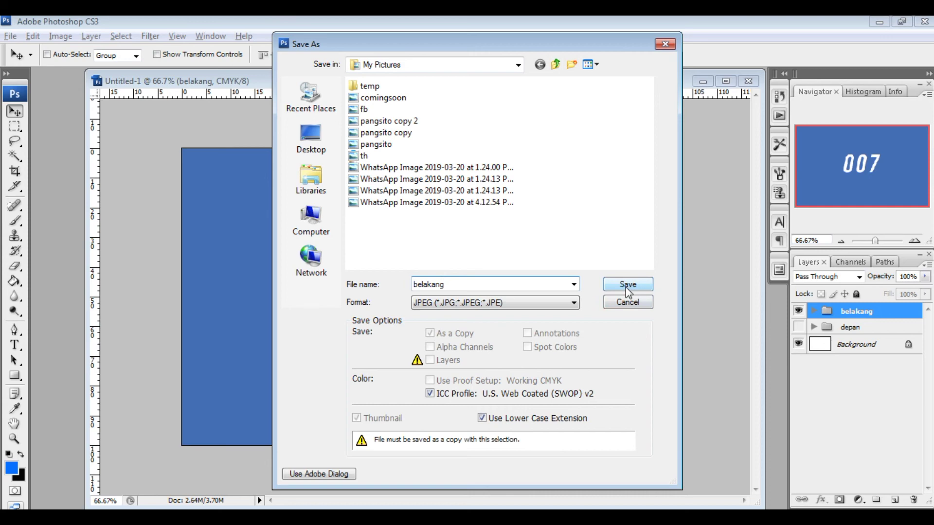
pyautogui.click(627, 302)
pyautogui.click(798, 311)
pyautogui.click(798, 327)
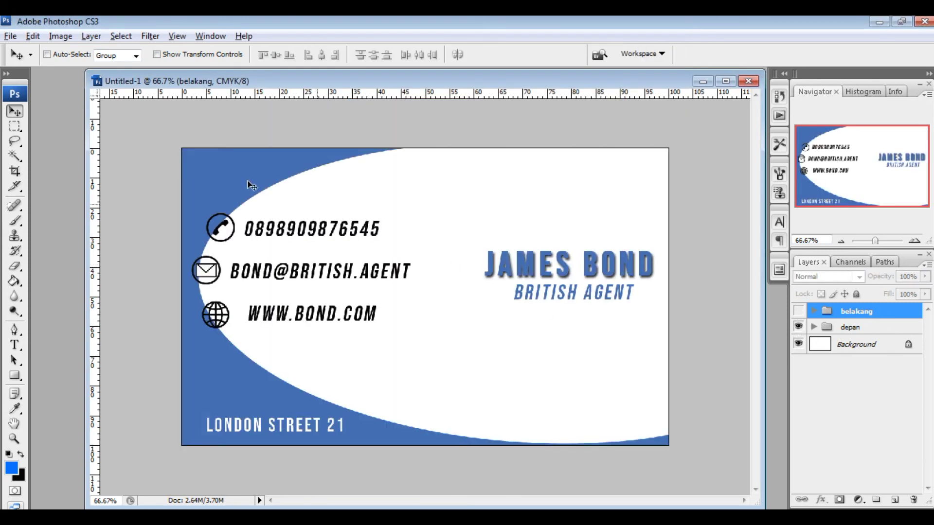
# Save the front card via File > Save As in JPEG format as 'depan'.
pyautogui.click(11, 36)
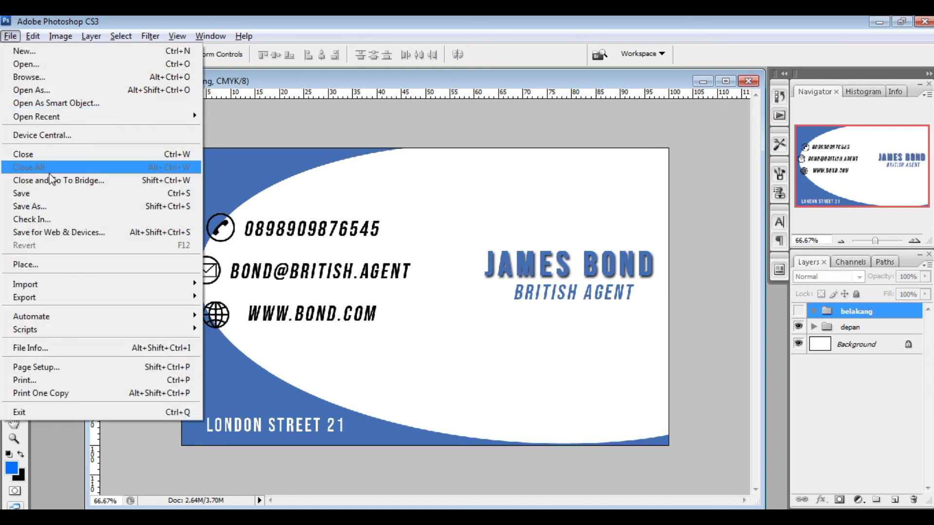
pyautogui.click(56, 206)
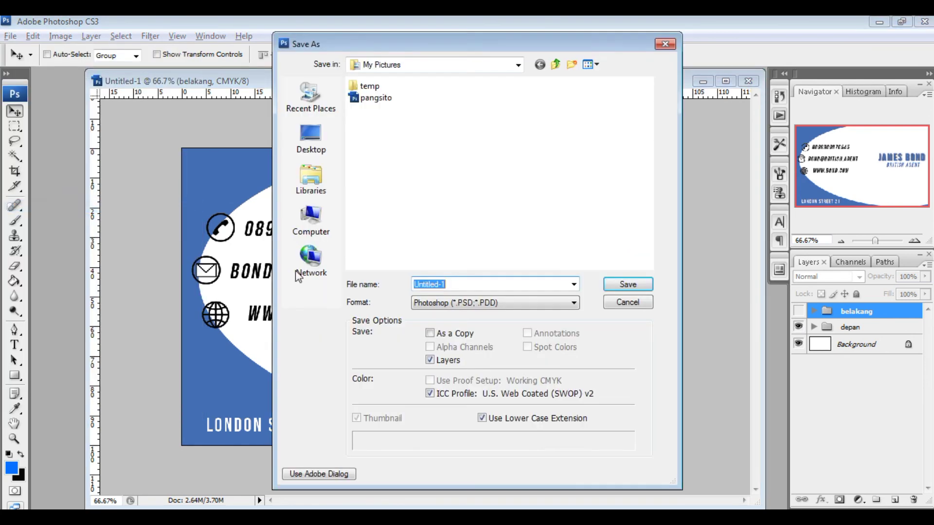
pyautogui.click(443, 308)
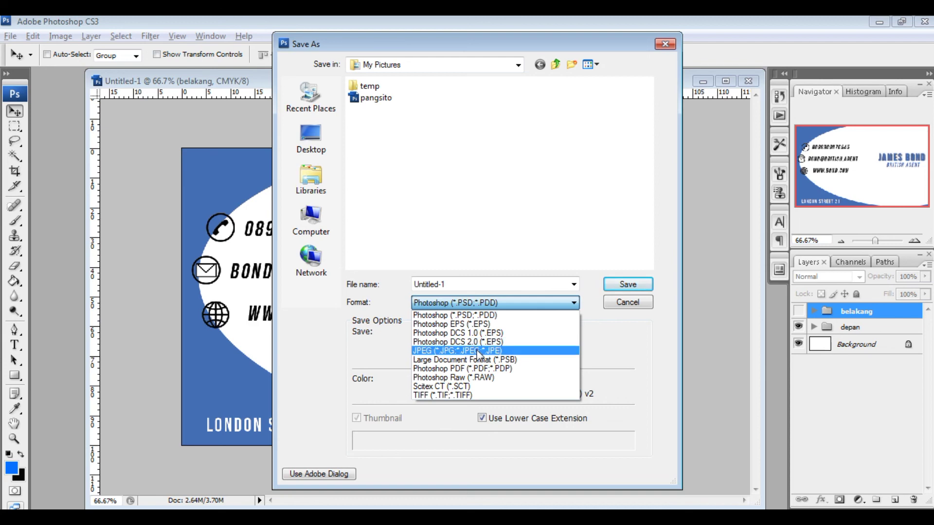
pyautogui.click(478, 355)
pyautogui.doubleClick(488, 284)
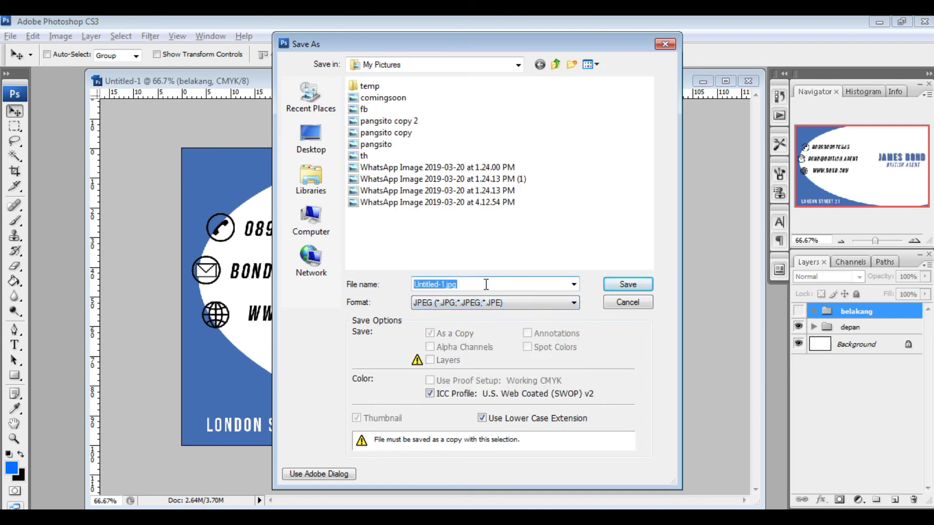
pyautogui.write('depan')
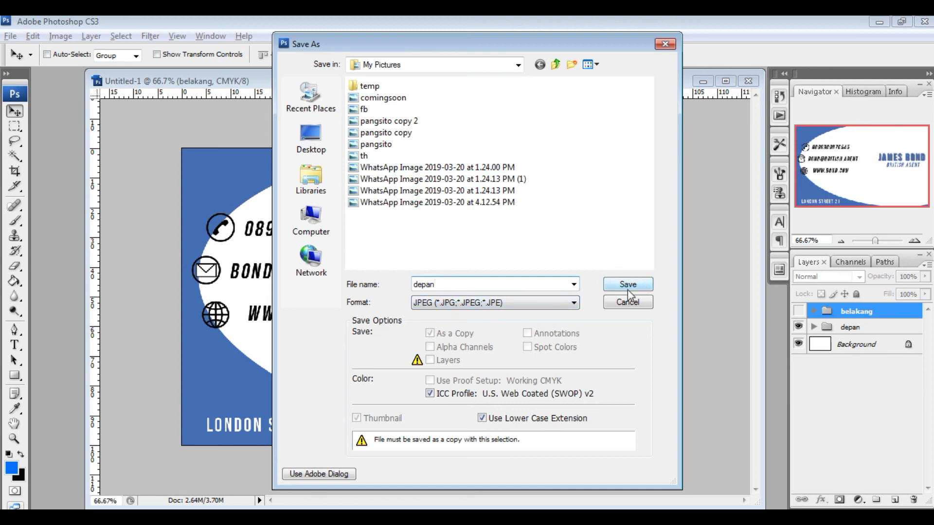
pyautogui.click(628, 303)
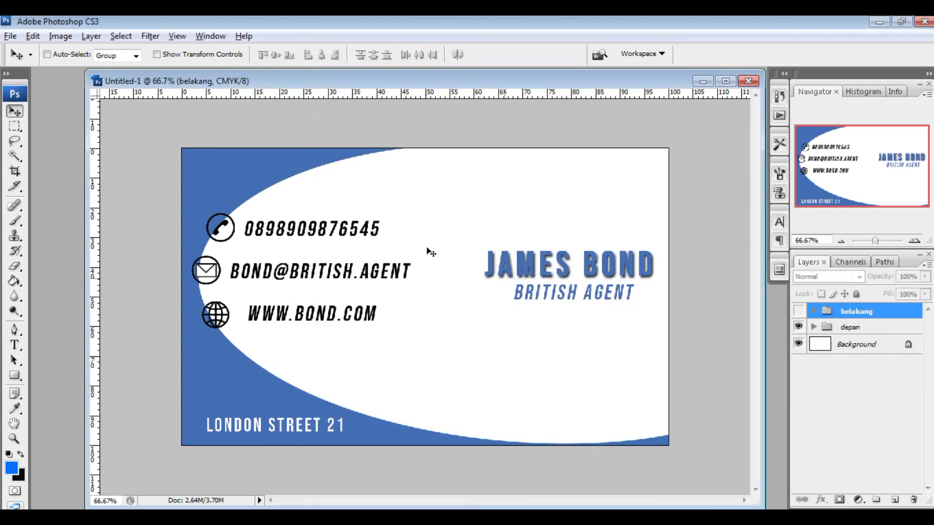